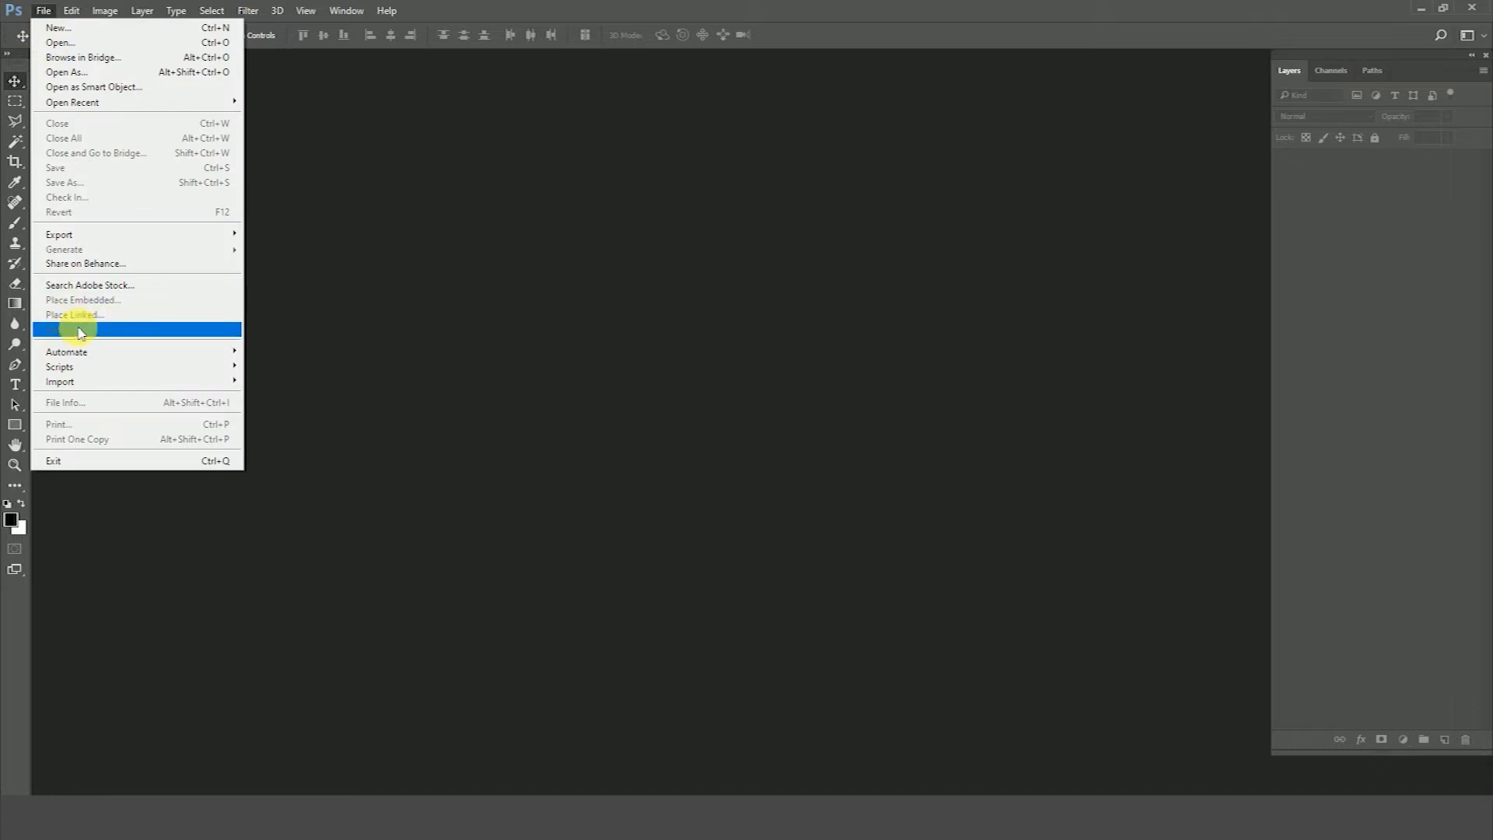
Load all the Living room render-pass TIF files from the Render folder into one document as a layer stack
mouse_move(99, 370)
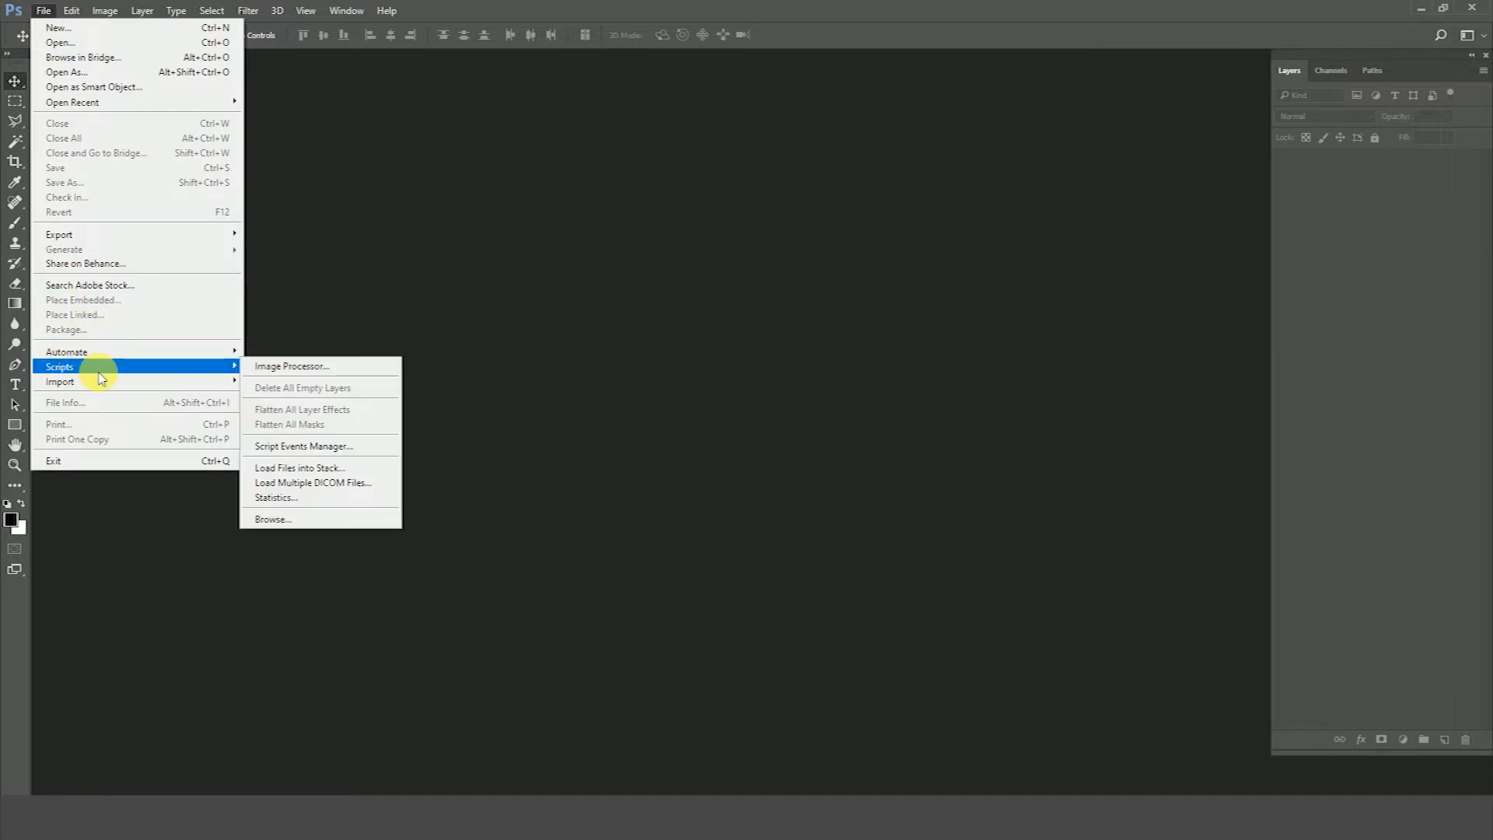
left_click(294, 467)
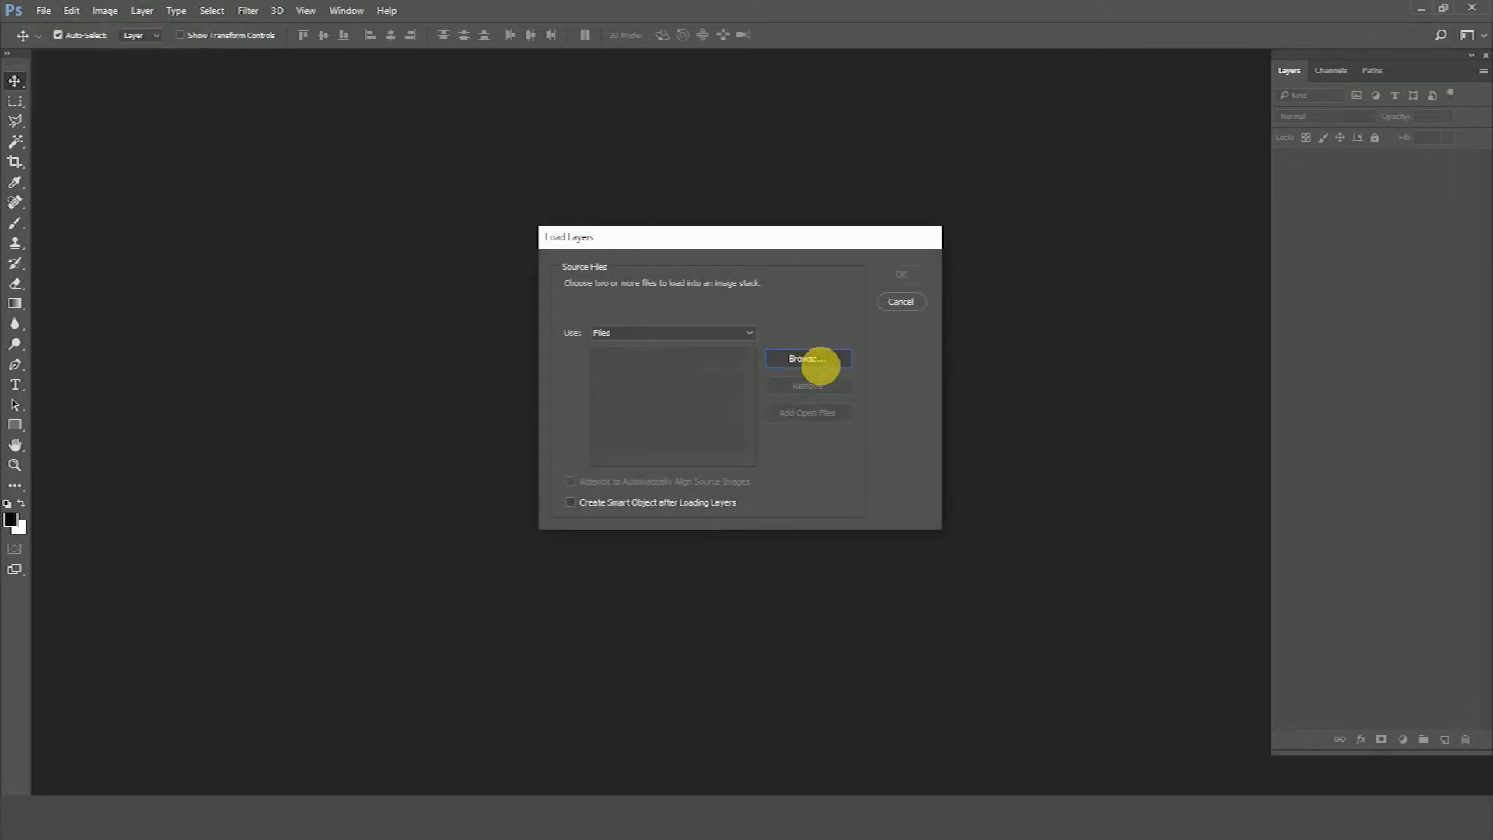
left_click(809, 359)
left_click(721, 366)
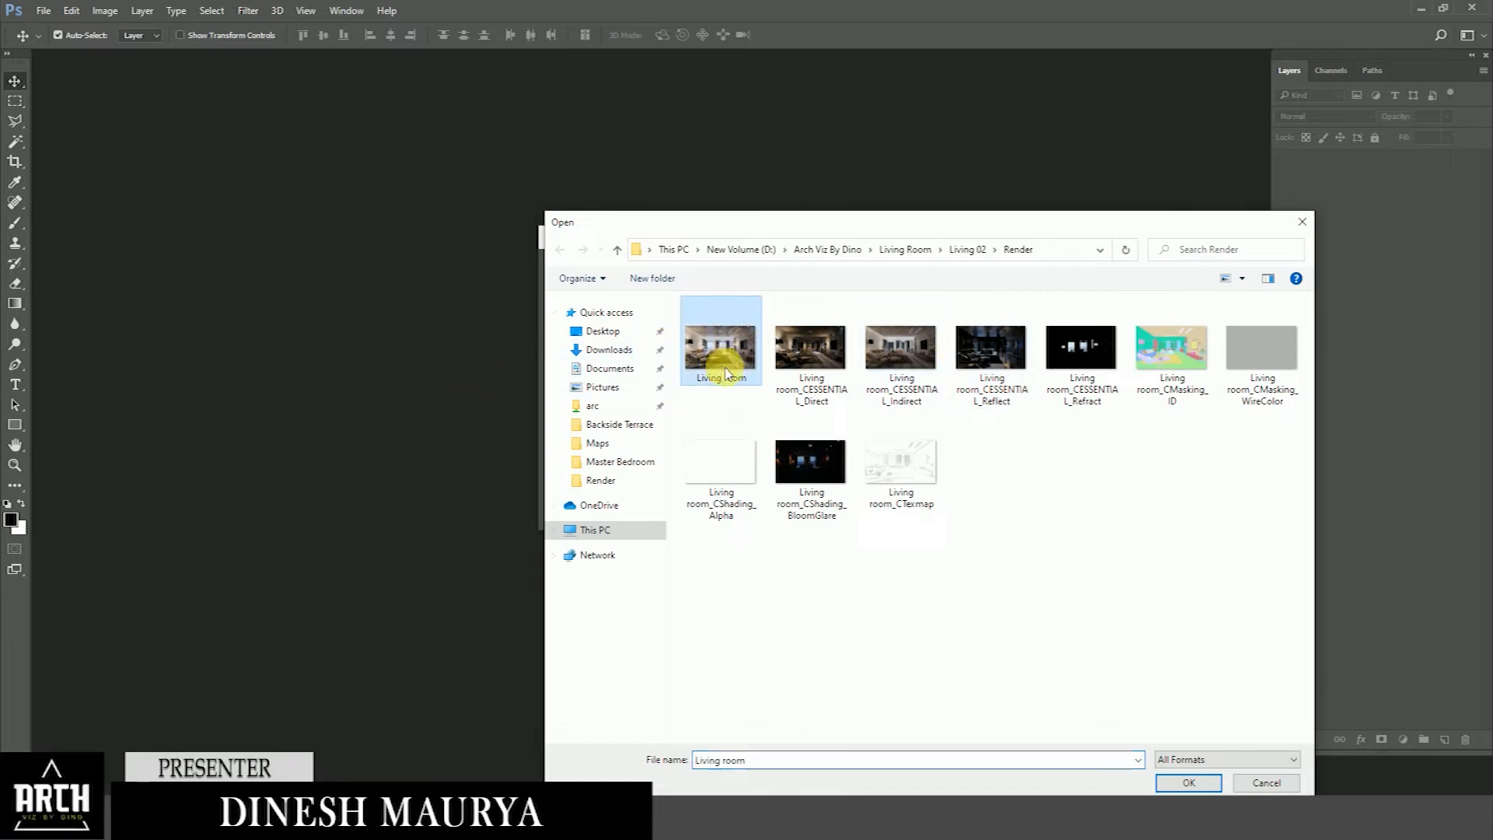
left_click(891, 483, "shift")
left_click_drag(884, 223, 599, 125)
left_click(894, 690)
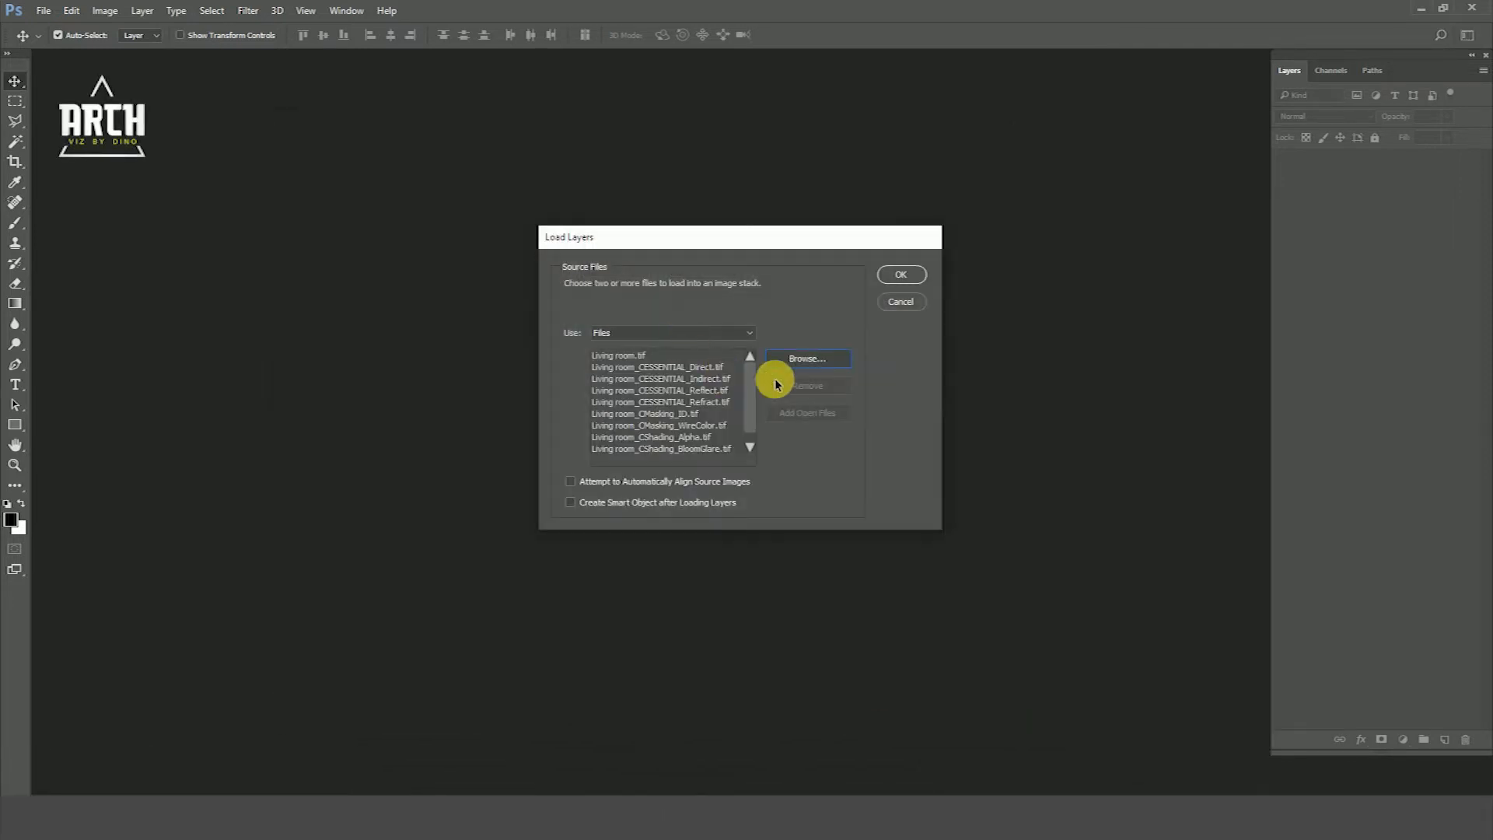
left_click(899, 276)
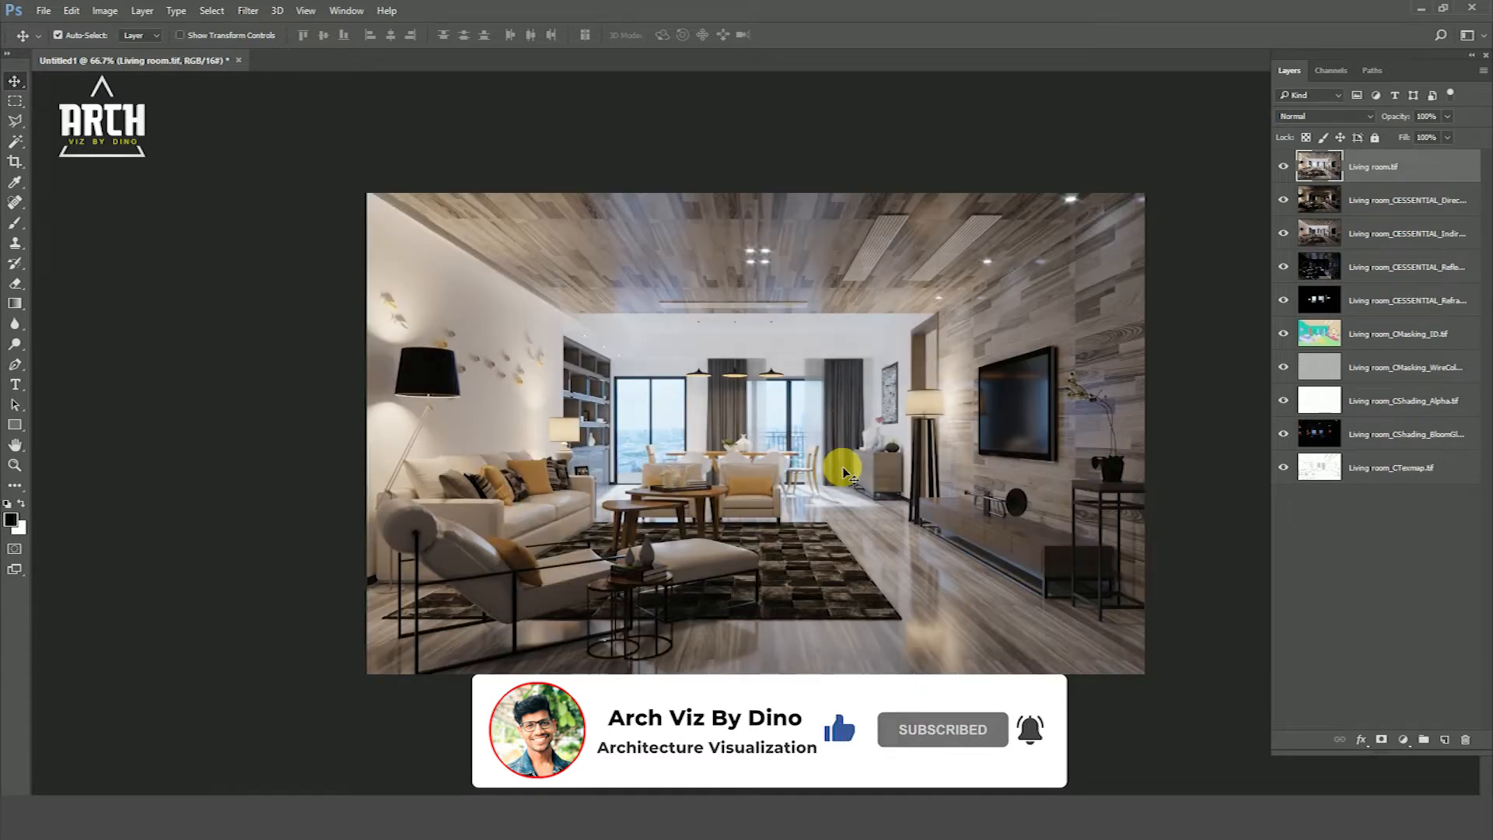
Move the CMasking_WireColor, CShading_Alpha and CTexmap layers to the top of the layer stack and hide them
key("ctrl+plus")
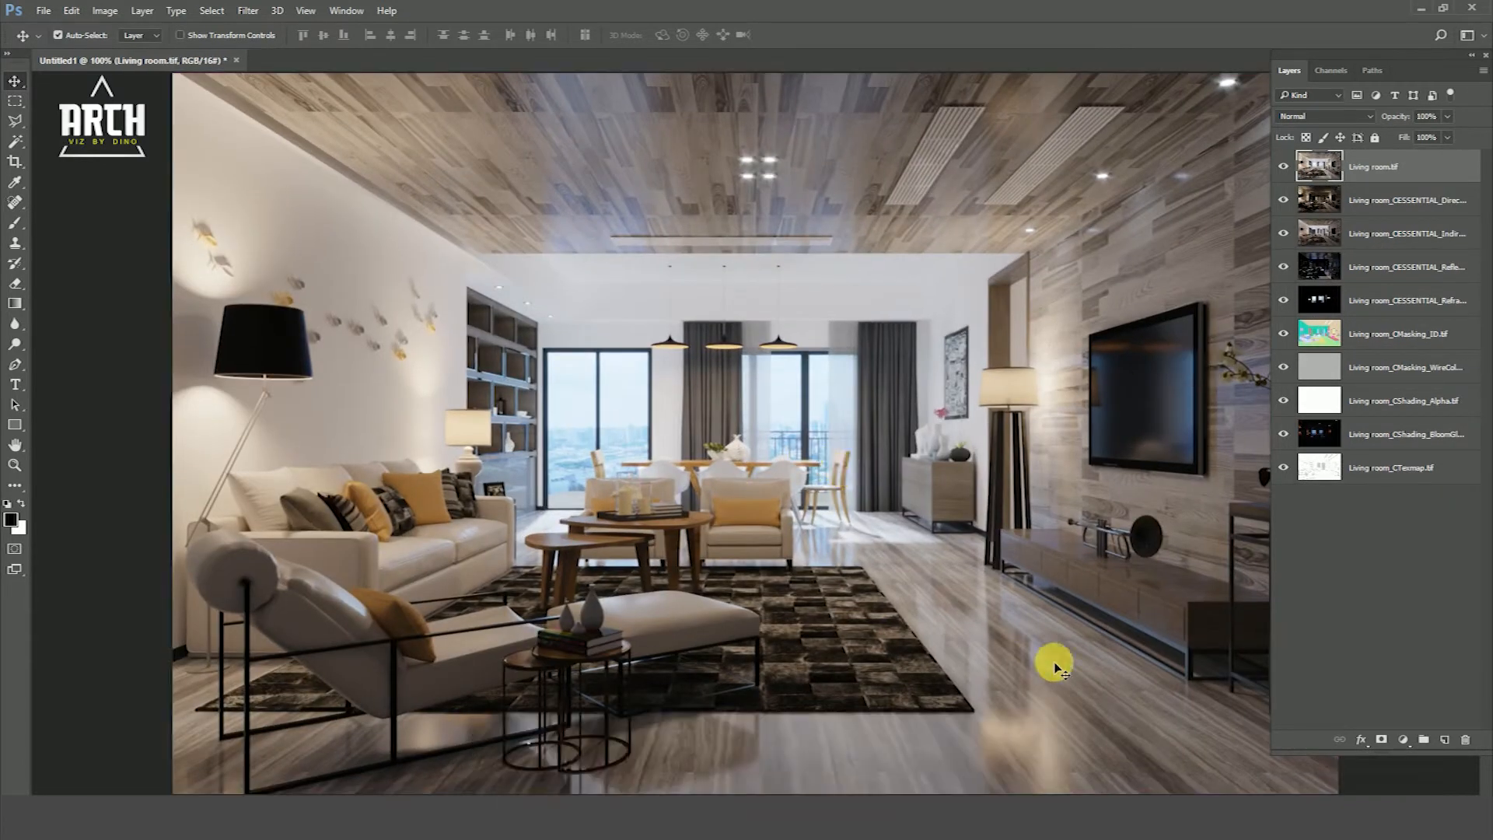
left_click(1283, 467, "alt")
left_click(1283, 468, "alt")
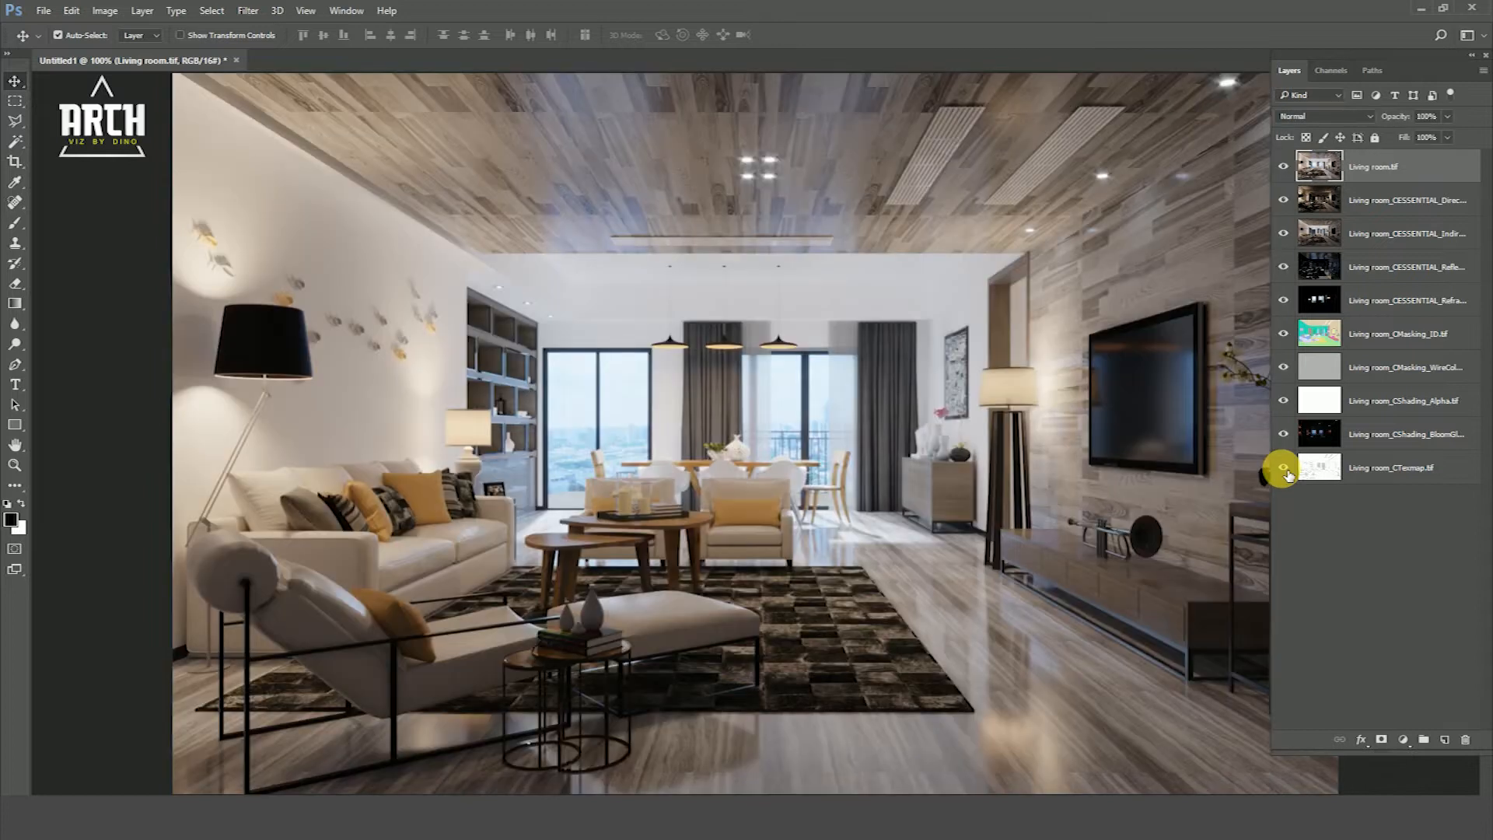
left_click(1376, 368)
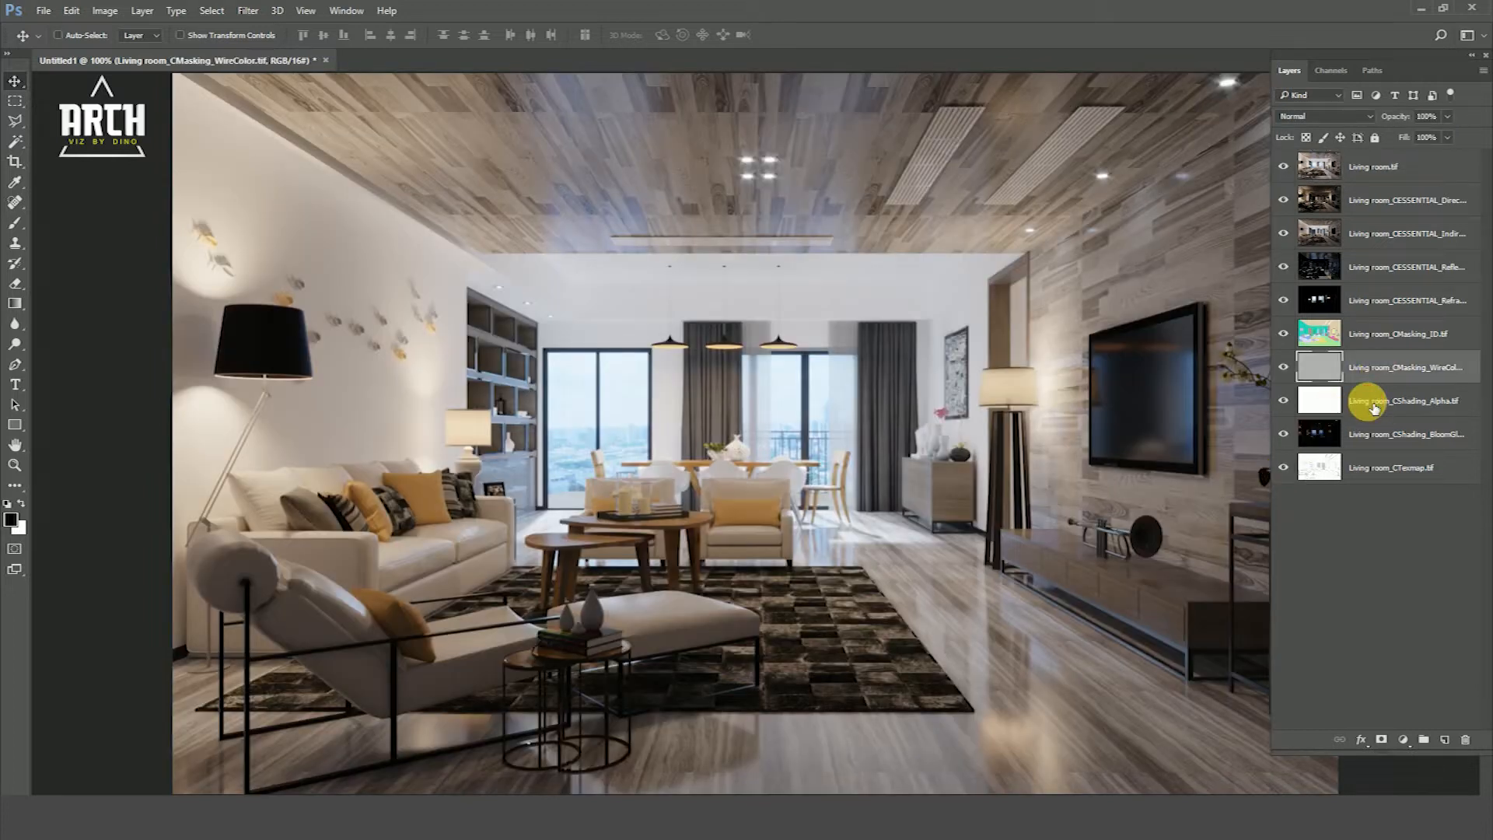
left_click(1375, 406, "shift")
left_click(1385, 482, "shift")
left_click_drag(1385, 482, 1389, 159)
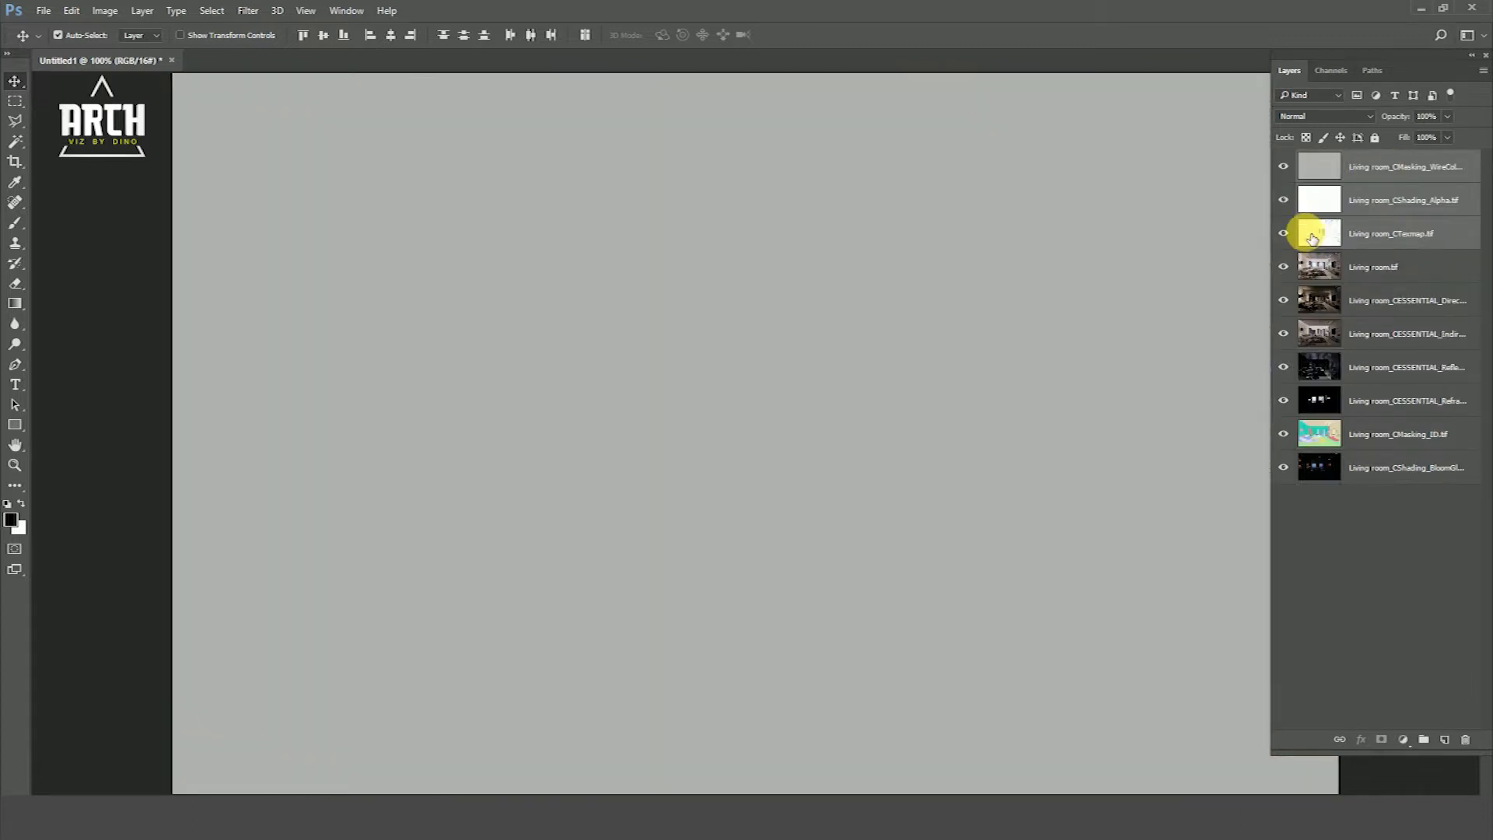
left_click_drag(1283, 166, 1284, 233)
Move the Living room.tif layer to the bottom of the stack and hide all the render-pass layers above it
left_click_drag(1397, 267, 1370, 537)
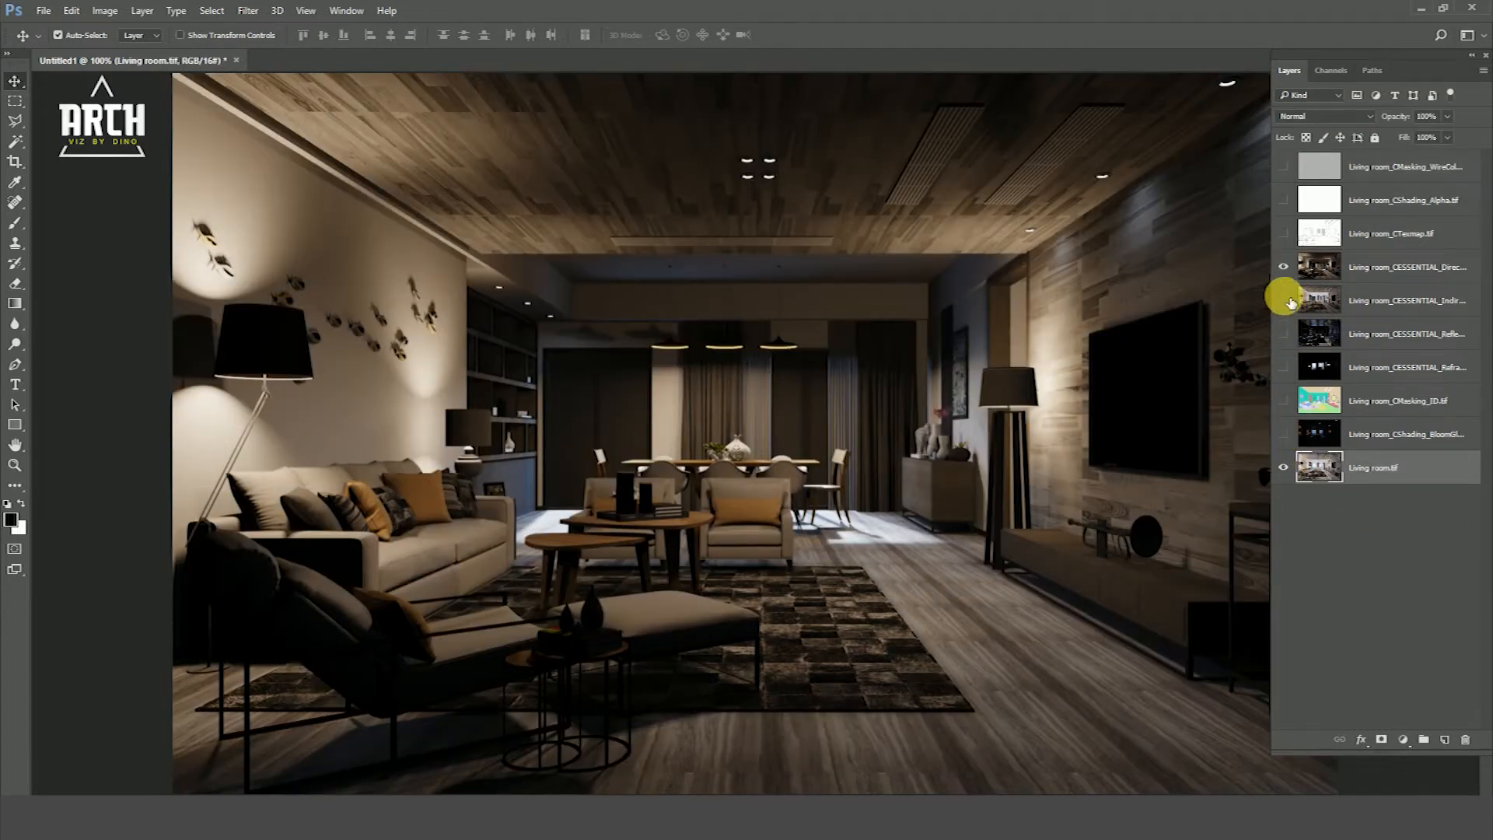
left_click_drag(1283, 267, 1283, 434)
left_click(1285, 434)
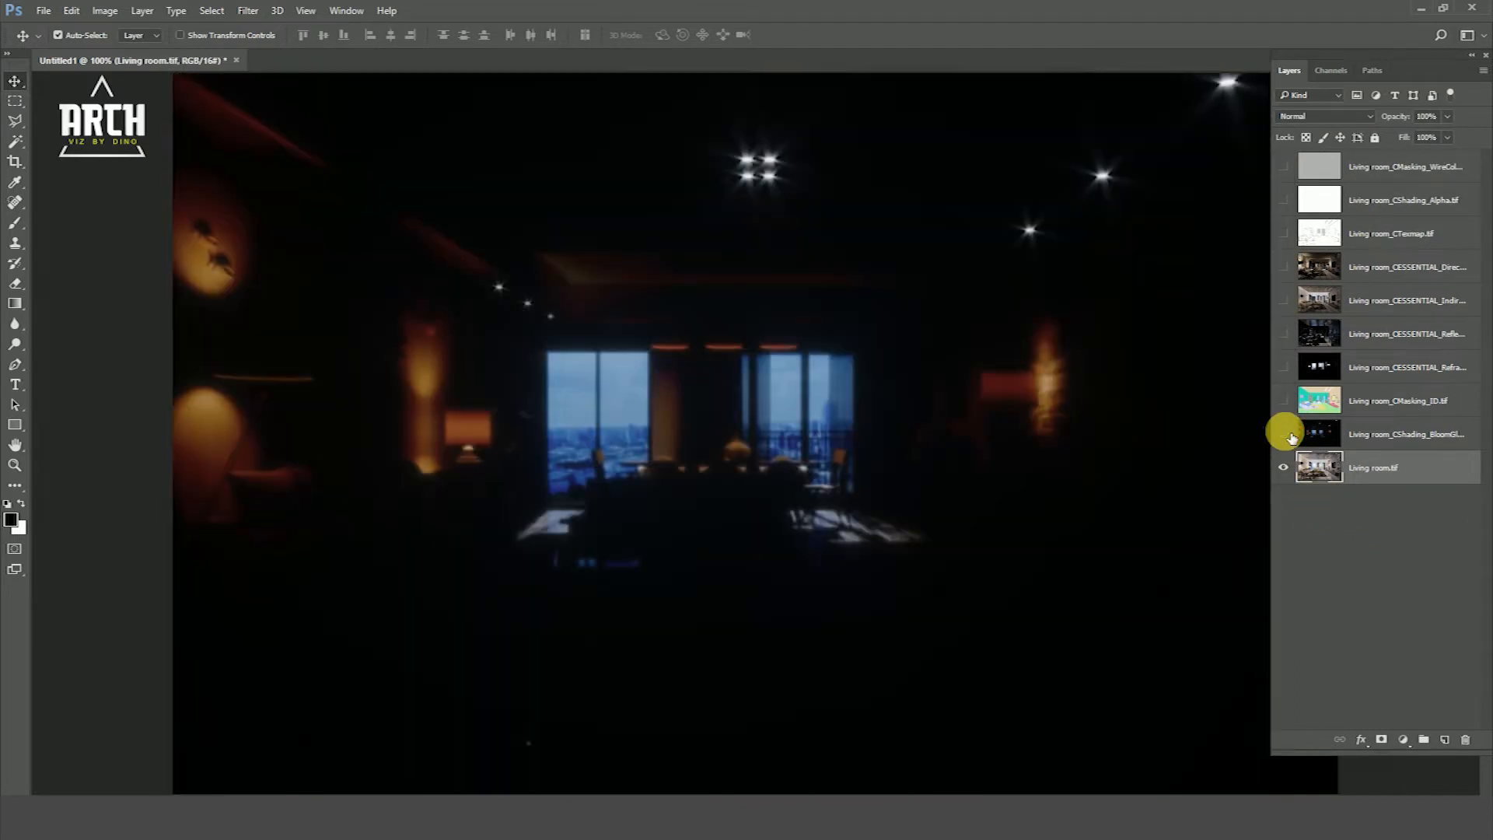
left_click(1285, 434)
left_click(1375, 432)
left_click(1390, 476)
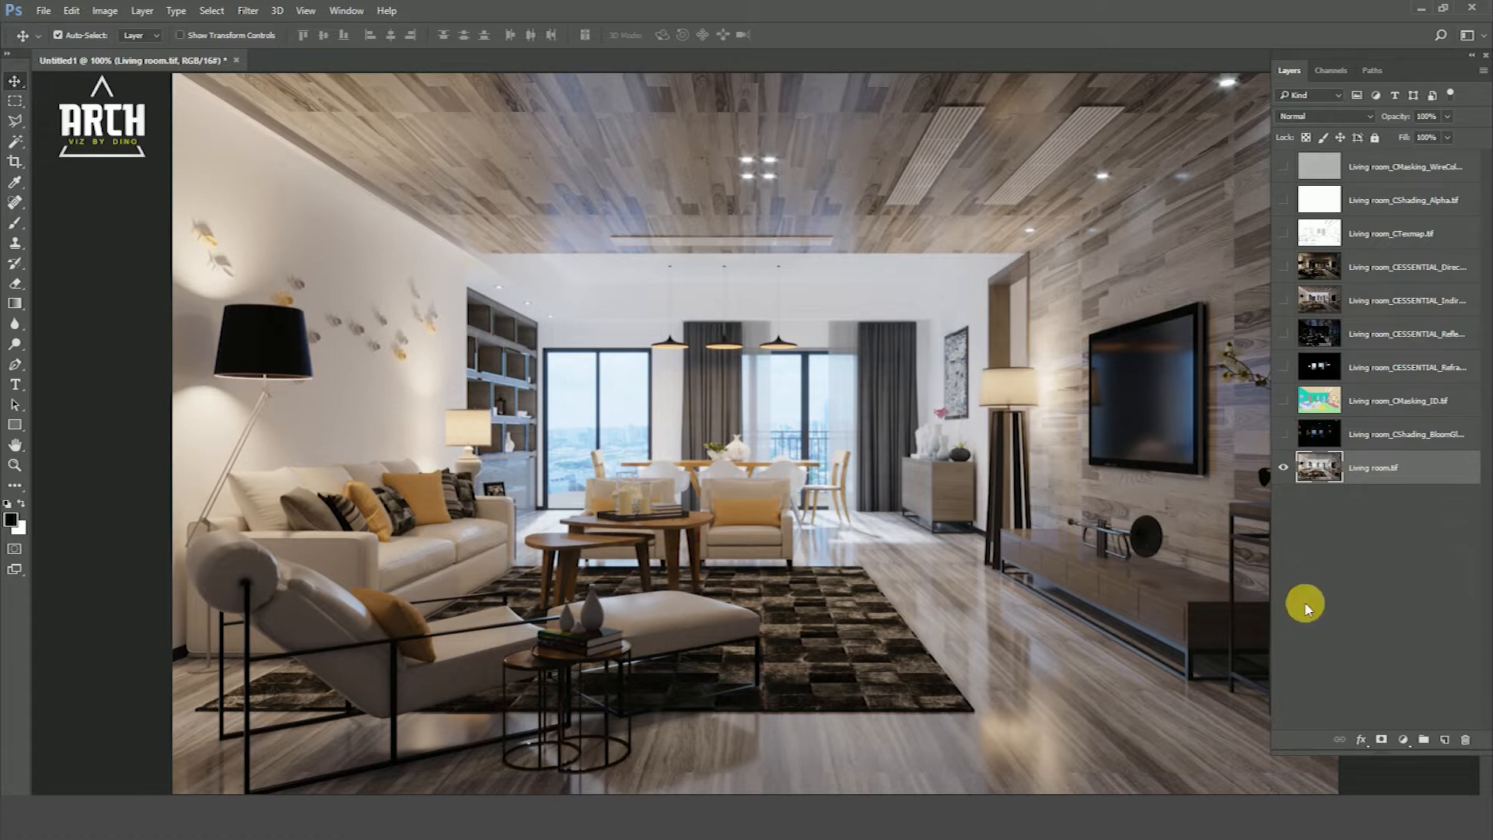
Move the CShading_BloomGlare and CMasking_ID layers up between the CTexmap and CESSENTIAL_Direct layers
left_click(1283, 434)
left_click(1283, 434)
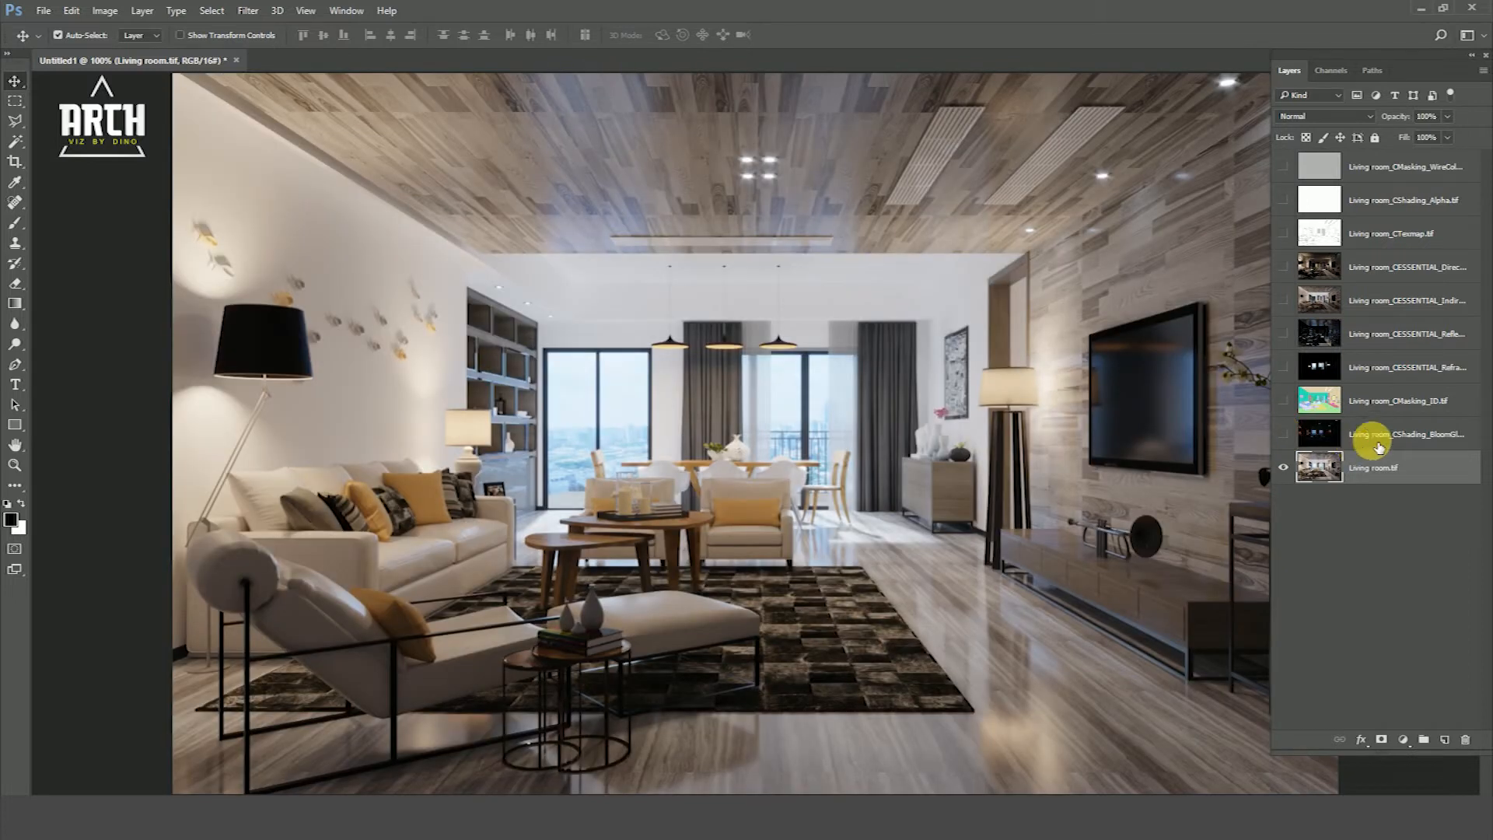
left_click(1403, 439)
left_click_drag(1403, 447, 1368, 243)
left_click_drag(1391, 436, 1396, 301)
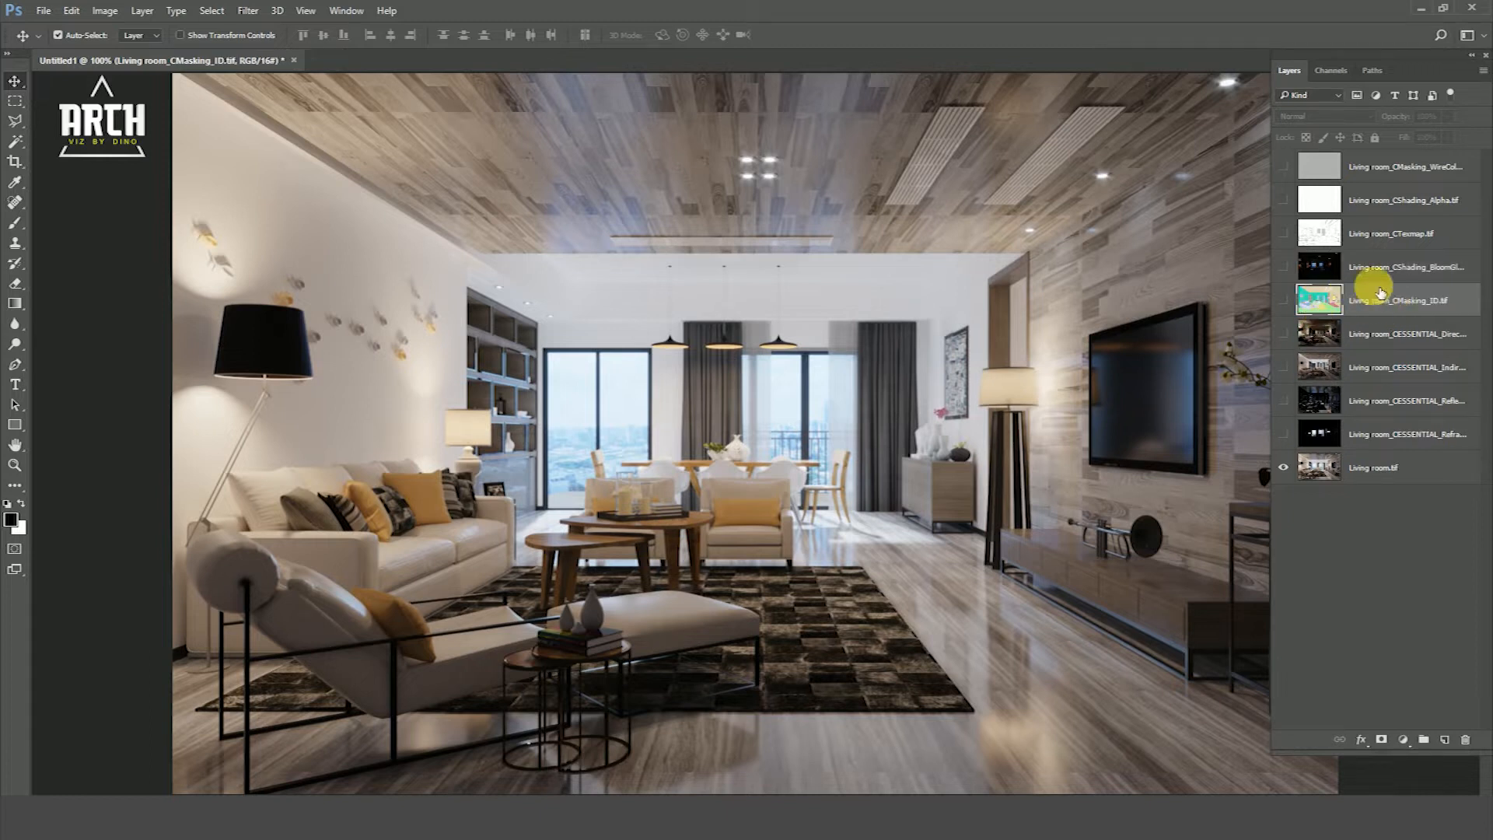
Show the CESSENTIAL_Refract layer and mark the base Living room.tif layer with the Red colour label
left_click(1283, 434)
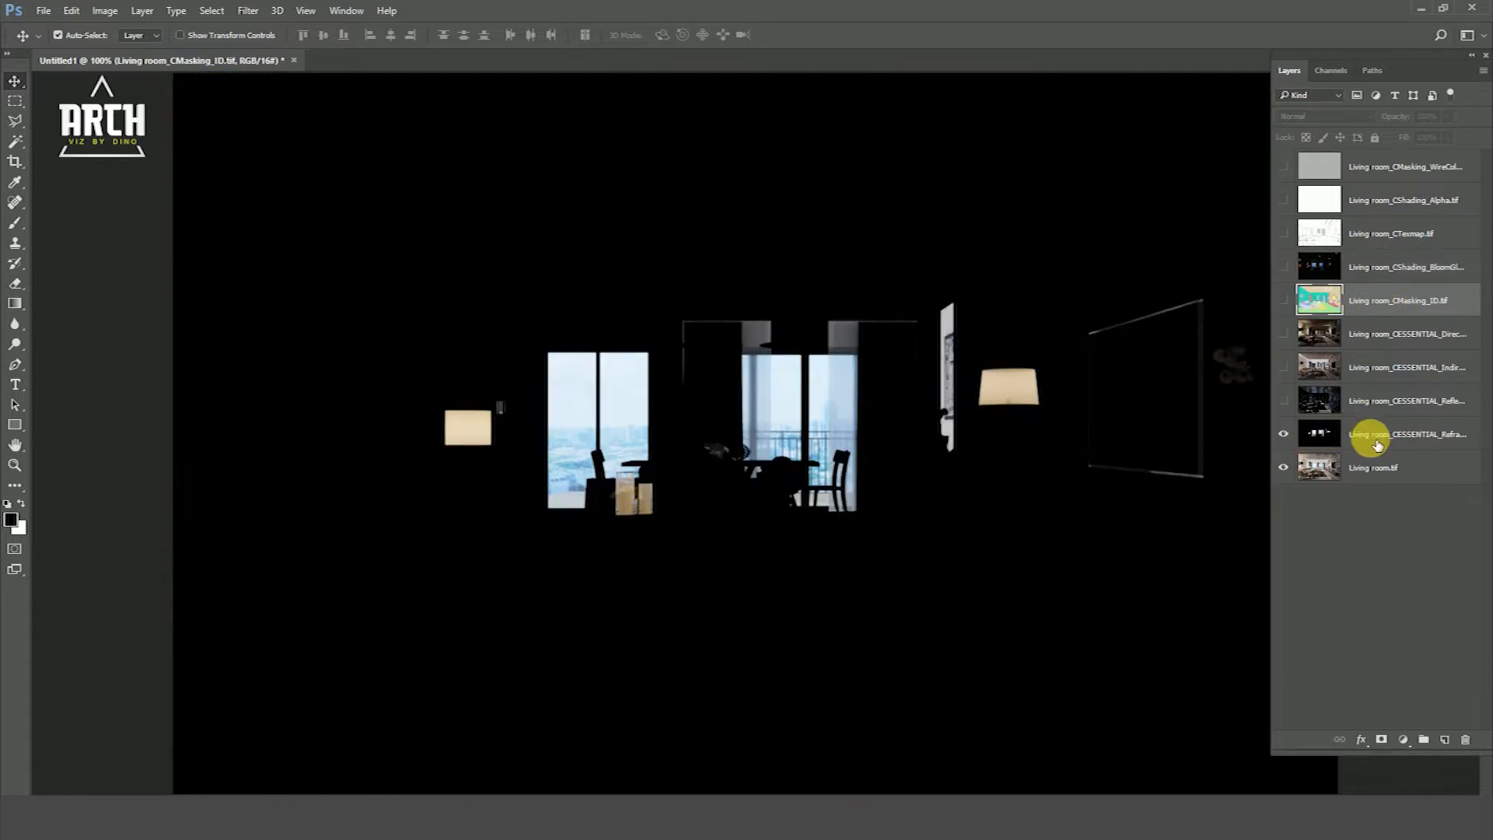
left_click(1380, 434)
left_click(1283, 434)
left_click(1283, 434)
right_click(1285, 469)
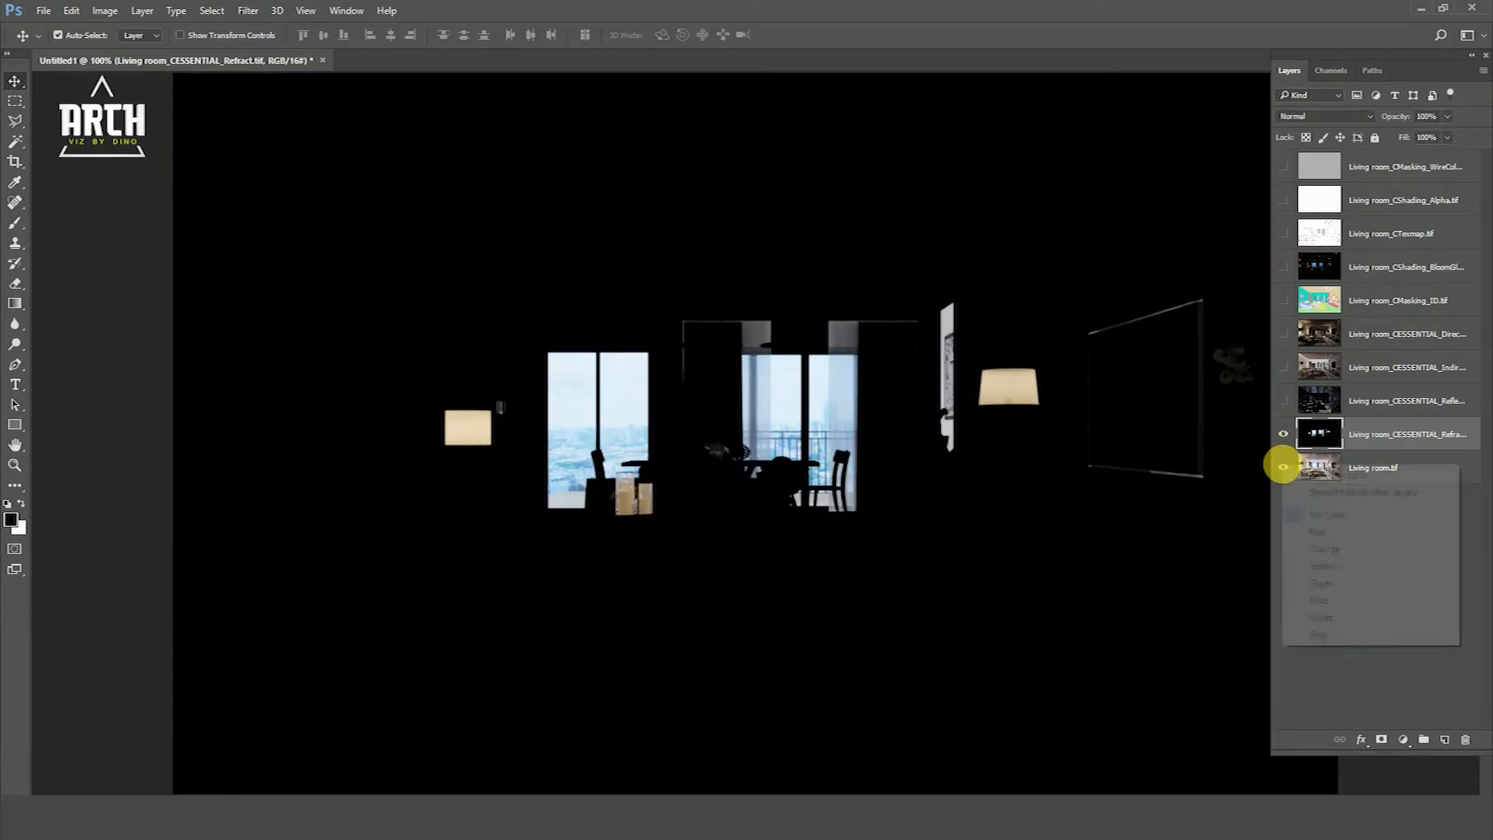
left_click(1317, 523)
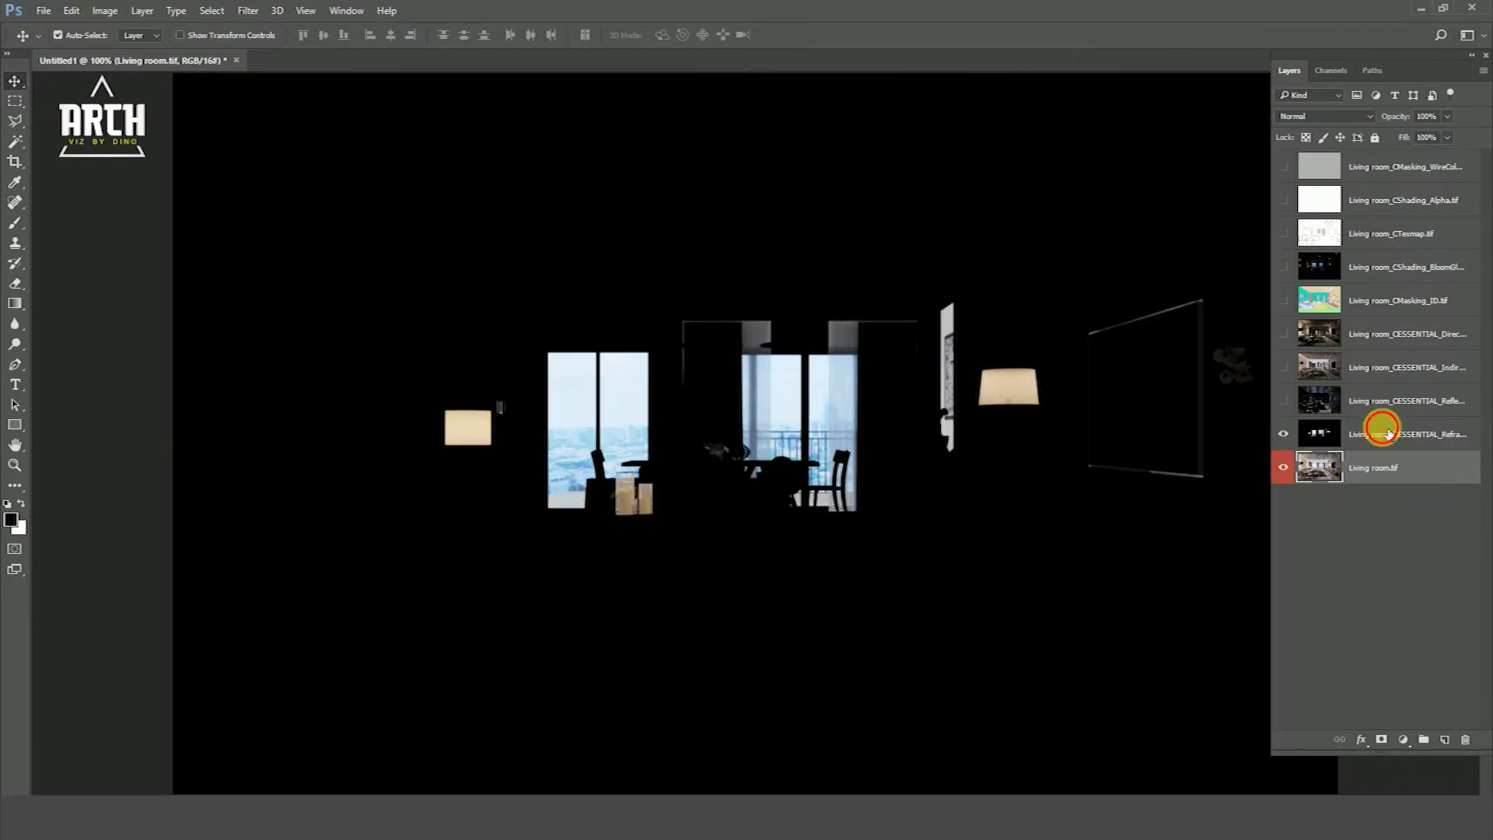
Set the CESSENTIAL_Refract layer's blend mode to Screen, compare the image with and without it, and lower its opacity
left_click(1376, 434)
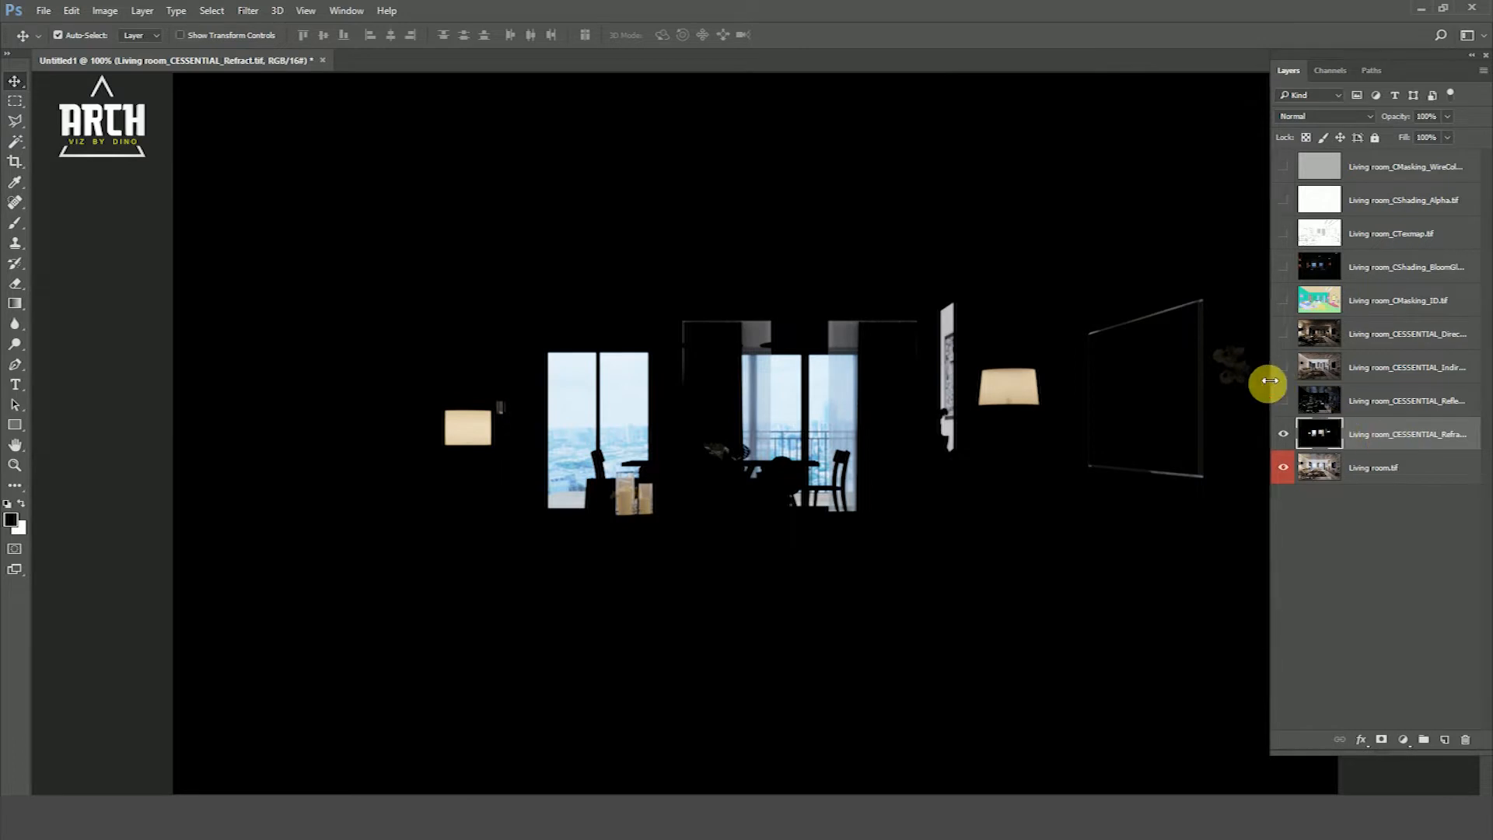
left_click_drag(1264, 384, 1197, 376)
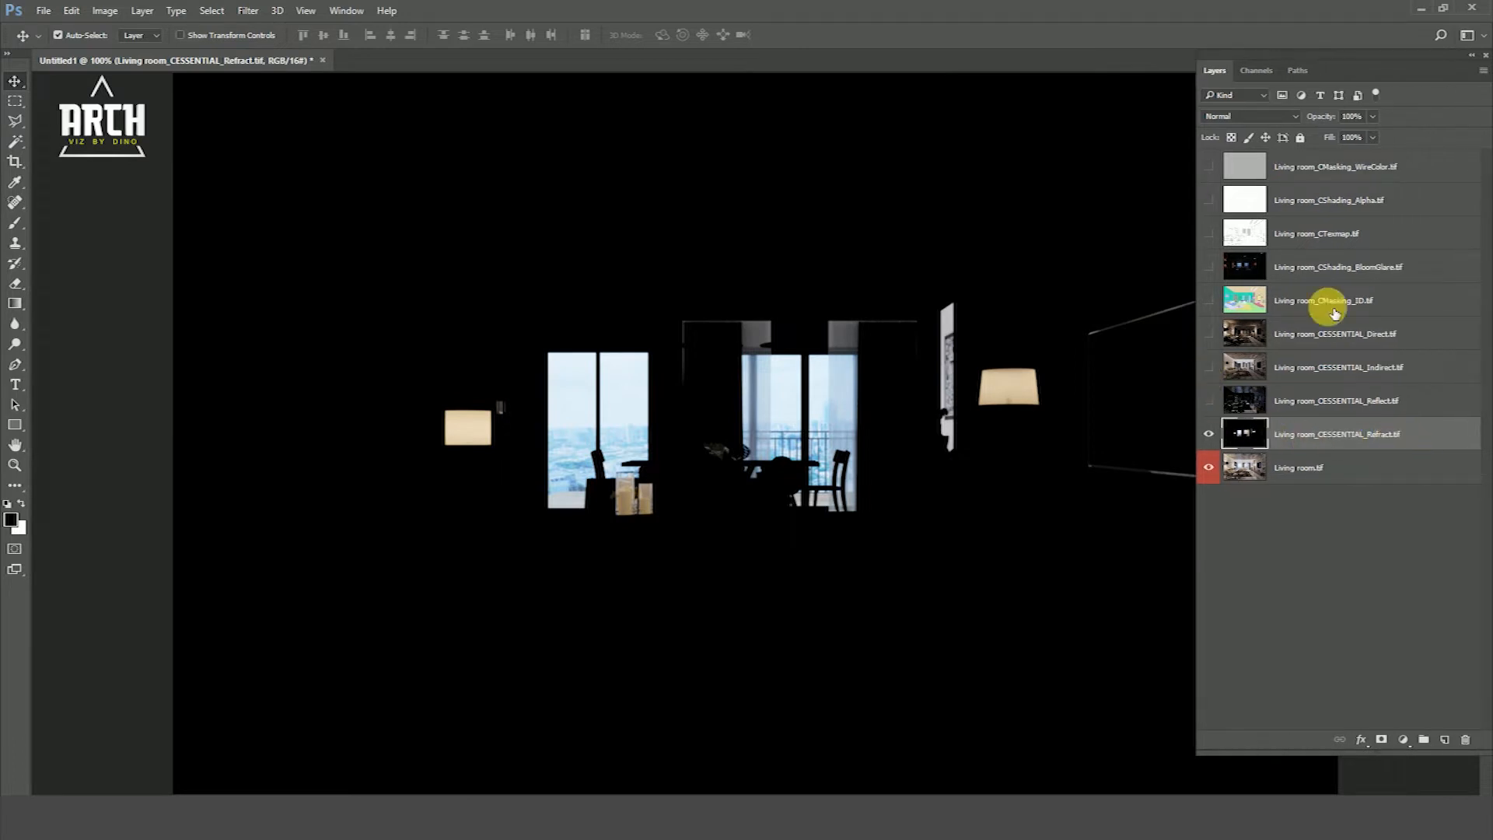
left_click(1252, 117)
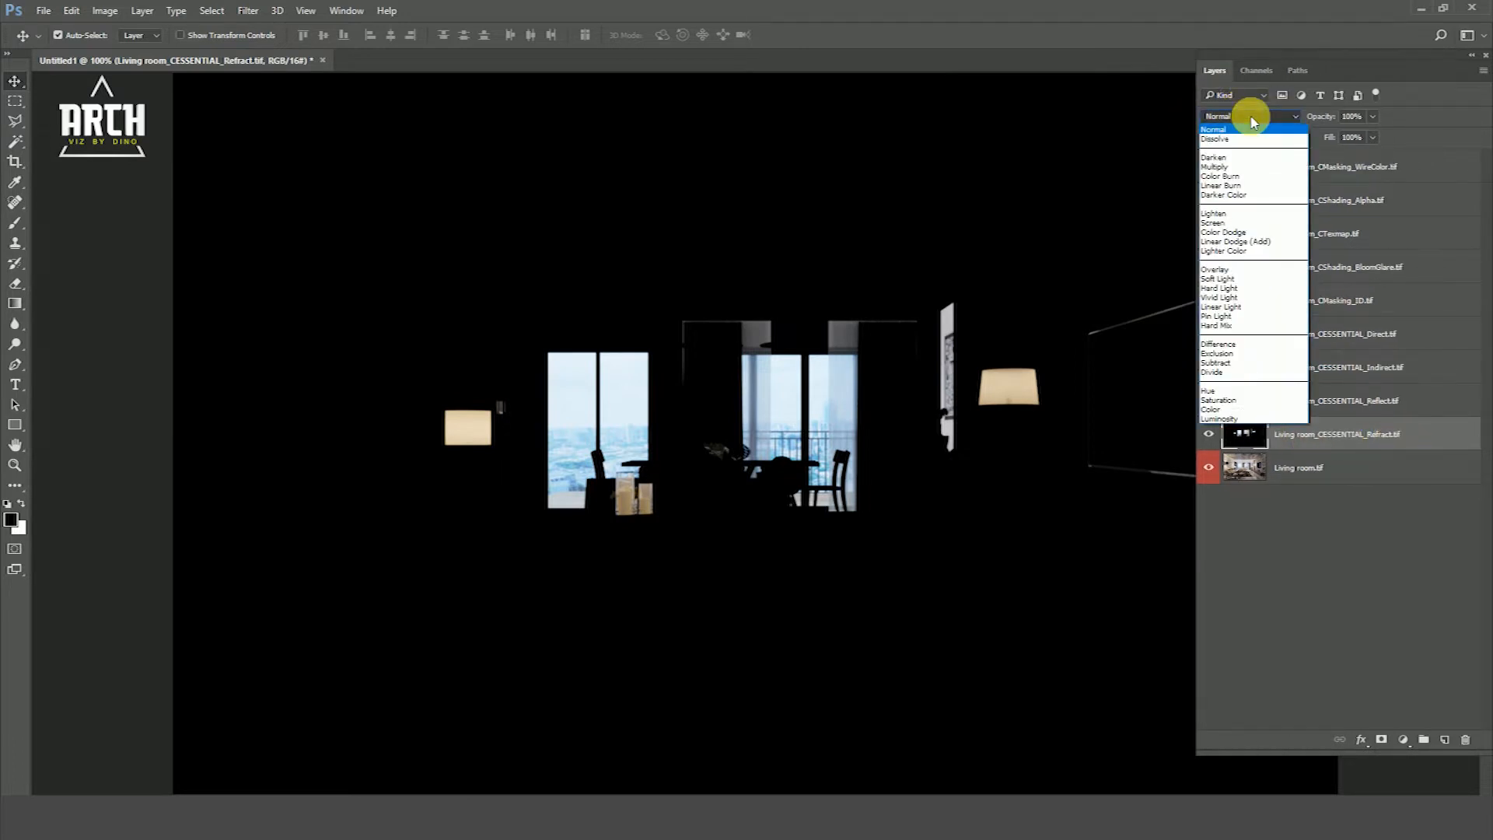
left_click(1248, 207)
left_click(1209, 434)
left_click(1209, 434)
left_click(1209, 434)
left_click(1209, 434)
left_click(1209, 434)
left_click(1209, 434)
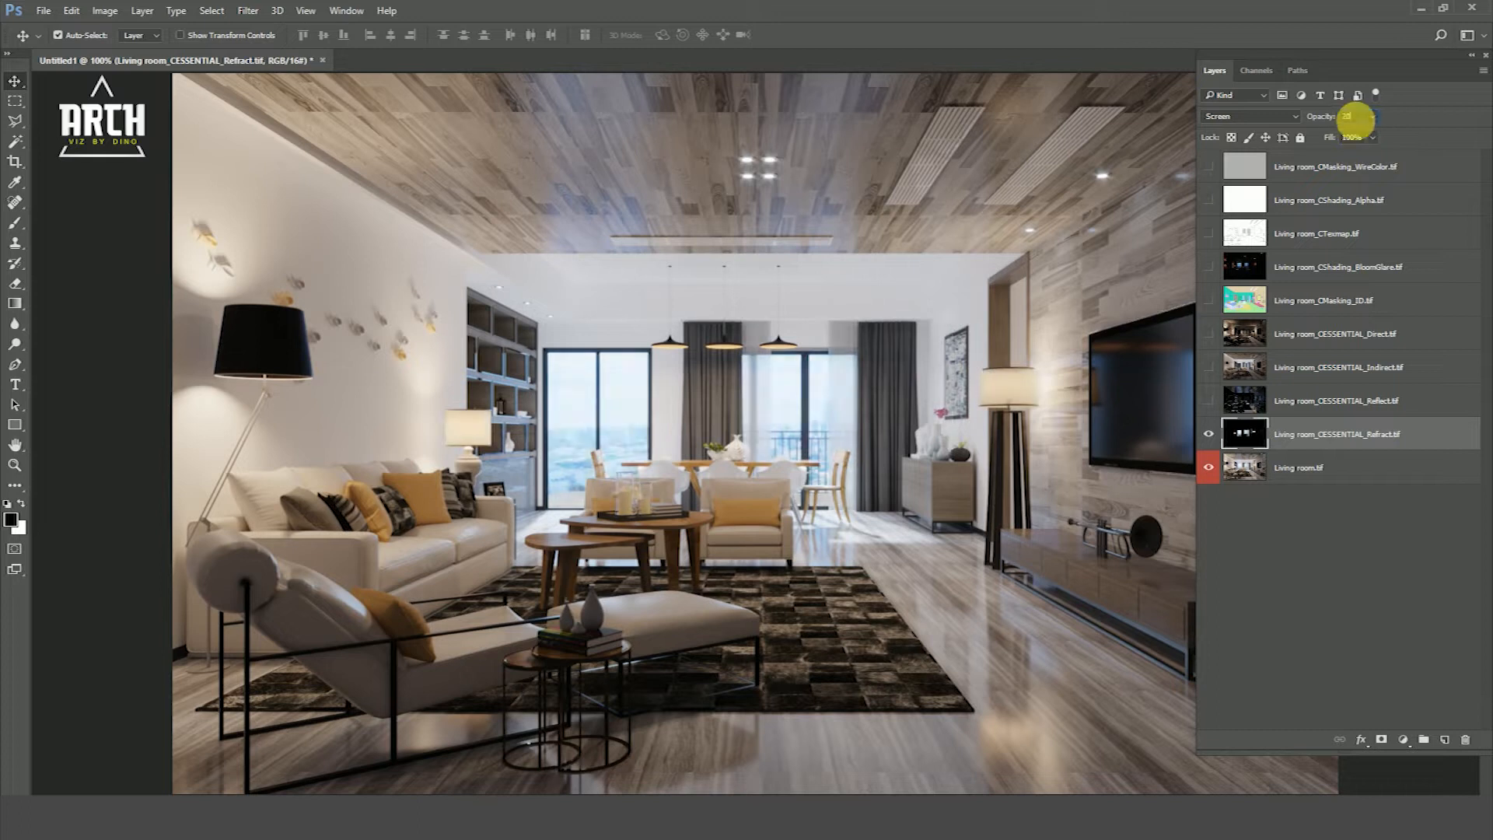
Show the CESSENTIAL_Reflect layer, set its blend mode to Screen, and compare the image with and without it
left_click(1229, 403)
left_click(1210, 401)
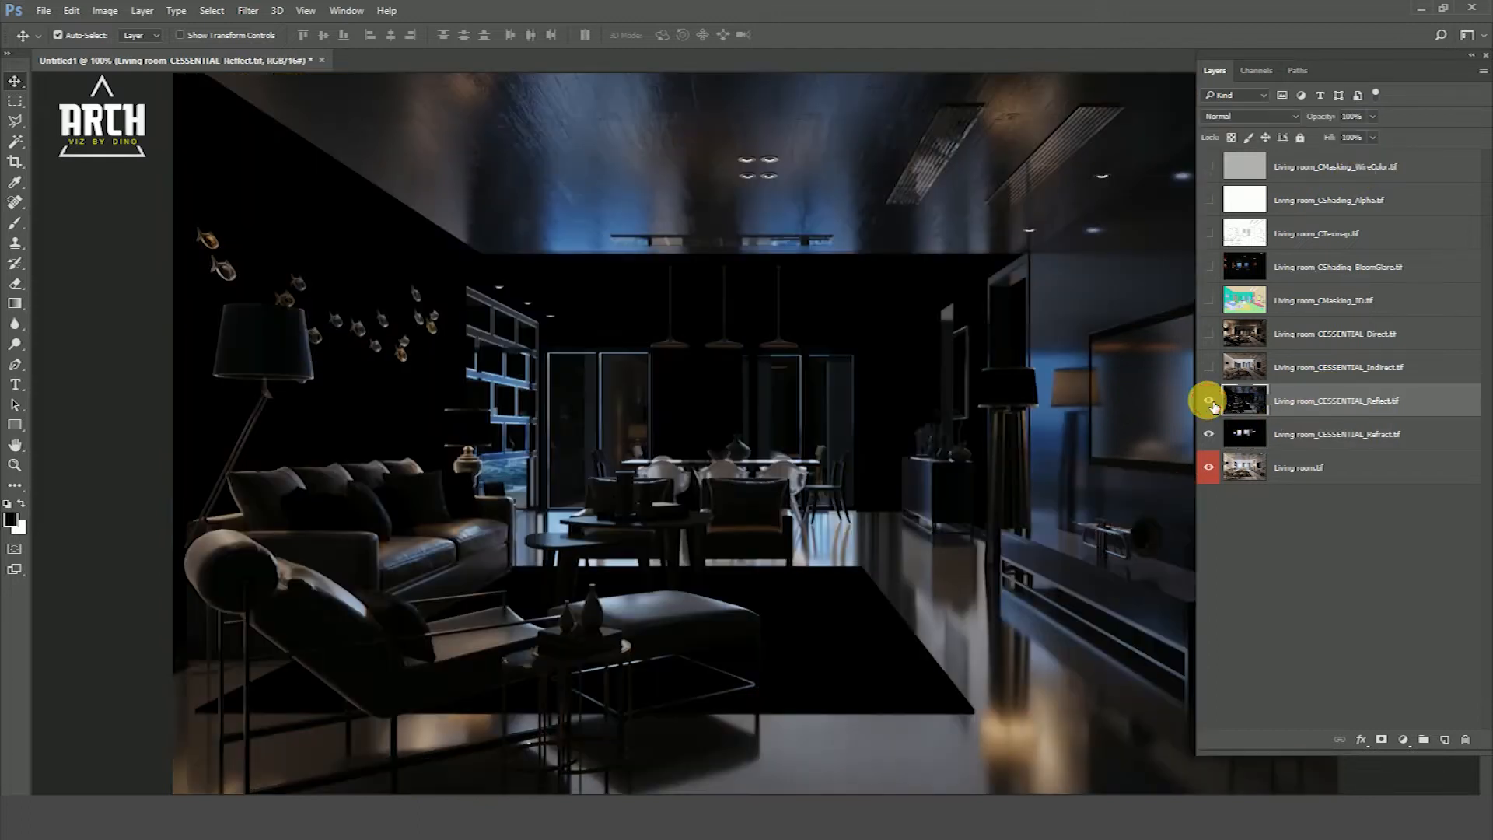
left_click(1236, 115)
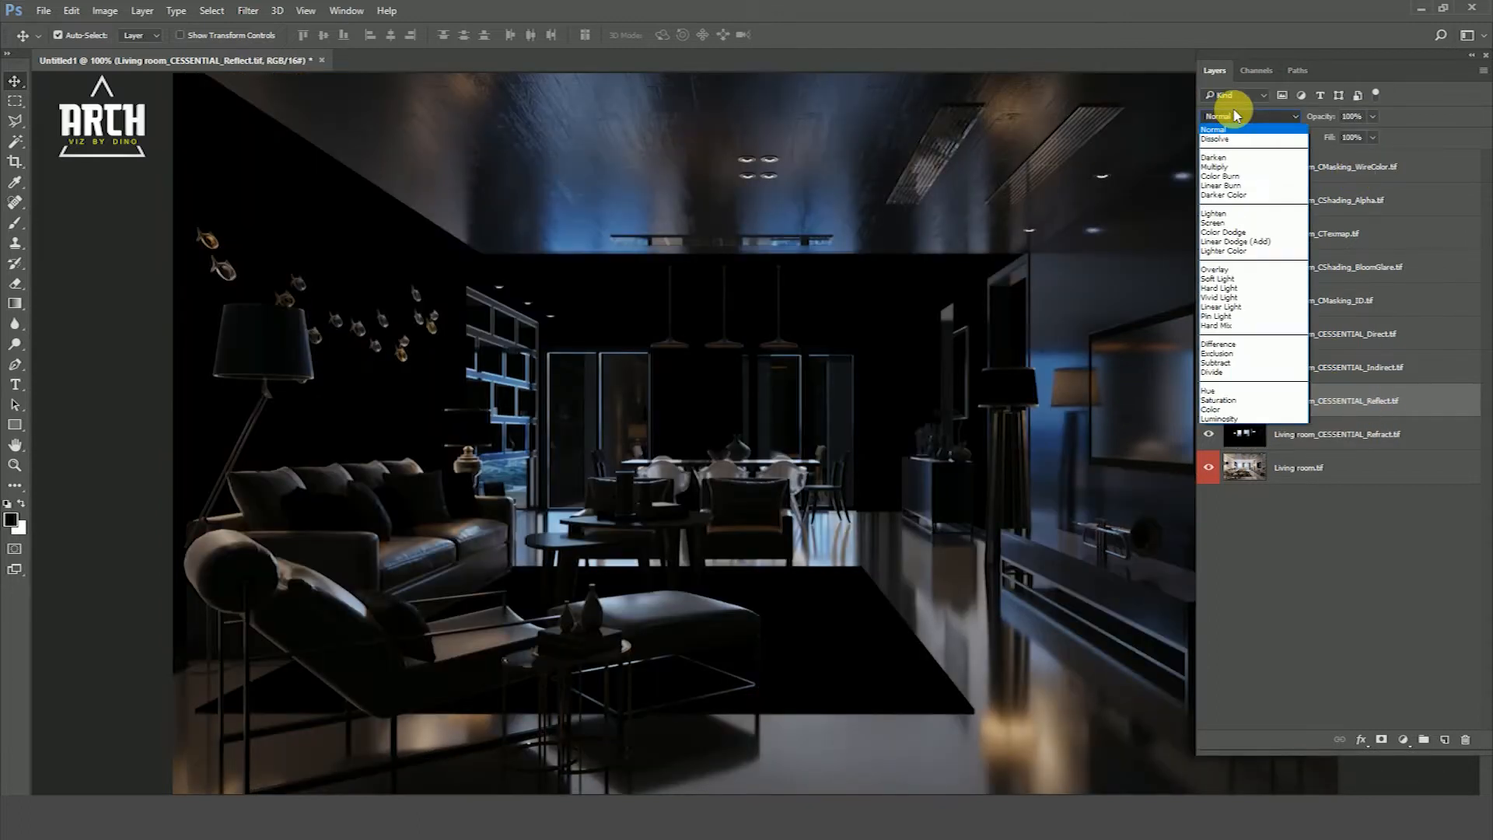
left_click(1217, 222)
left_click(1210, 400)
left_click(1213, 404)
left_click(1213, 403)
left_click(1213, 403)
left_click(1214, 402)
left_click(1216, 402)
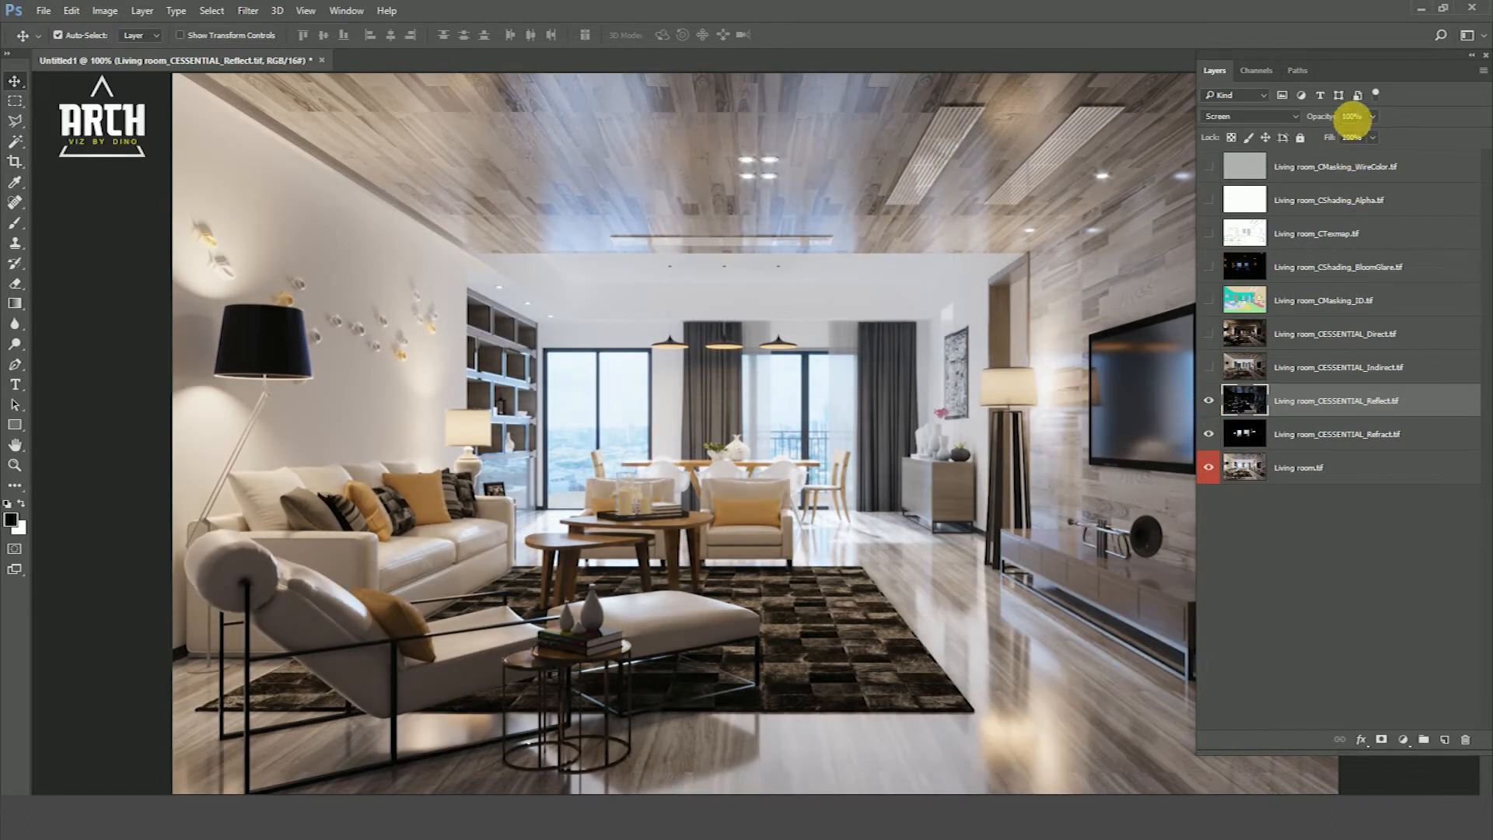
Set the CESSENTIAL_Reflect layer's opacity to 30% and toggle its visibility to compare the effect
left_click(1213, 402)
left_click(1213, 403)
left_click(1214, 403)
left_click(1214, 403)
left_click(1214, 403)
left_click(1215, 403)
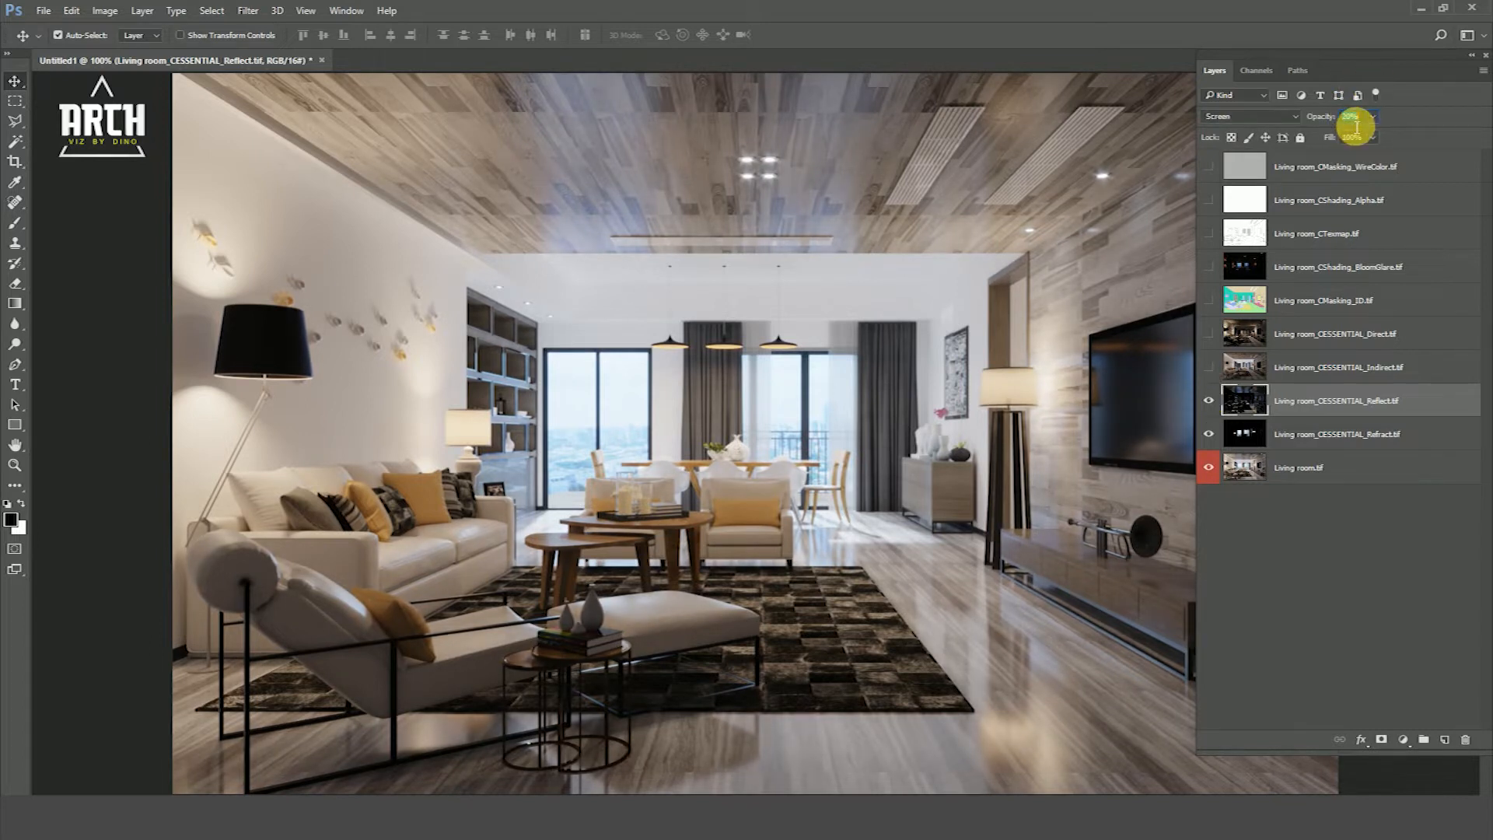
type("30")
key("Return")
left_click(1209, 403)
left_click(1209, 403)
left_click(1209, 403)
left_click(1209, 403)
left_click(1209, 403)
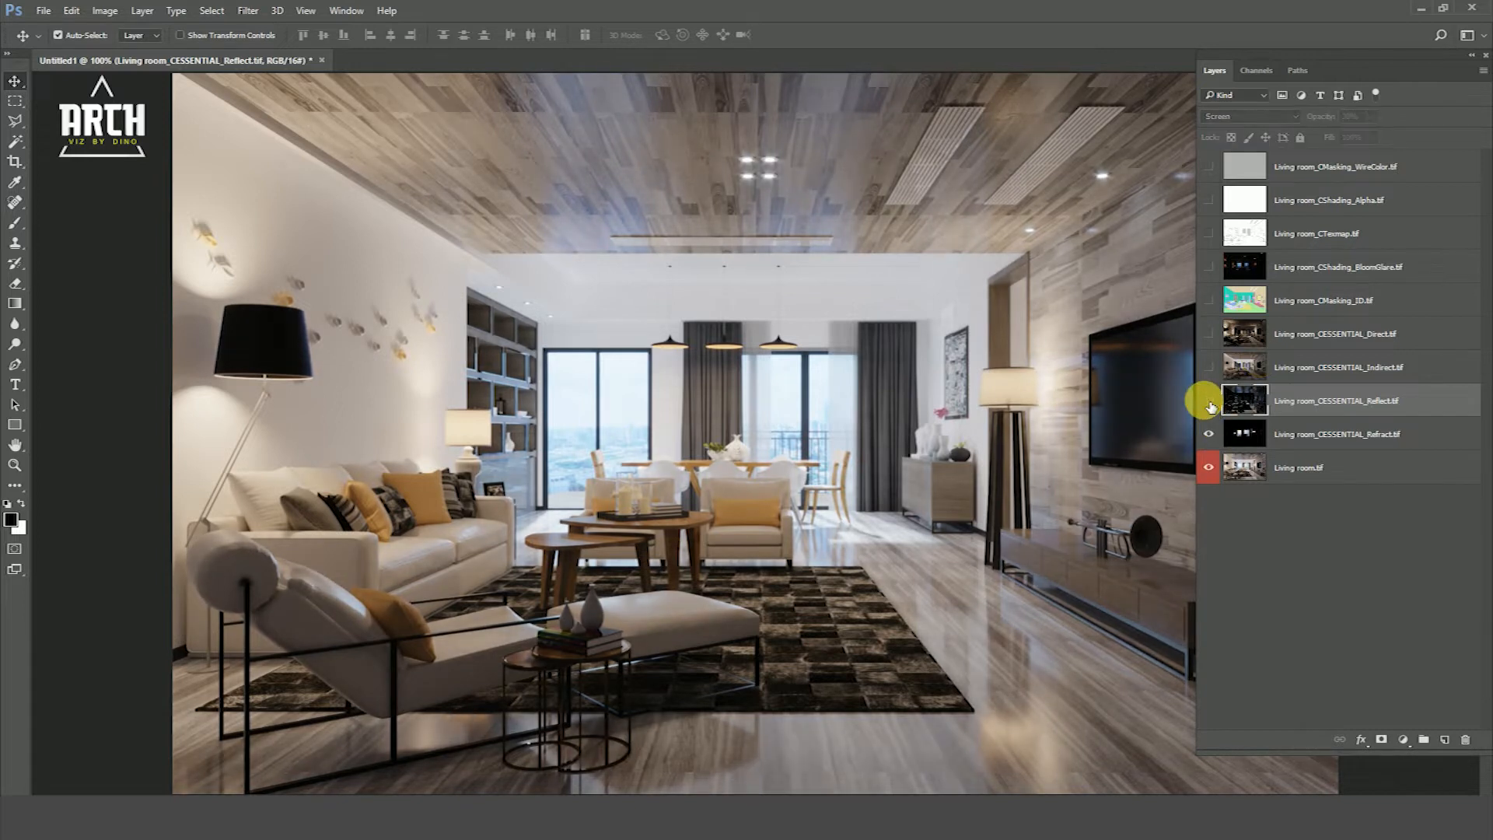
left_click(1209, 403)
Show the CESSENTIAL_Indirect layer, set its blend mode to Screen, and compare the image with and without it
left_click(1326, 370)
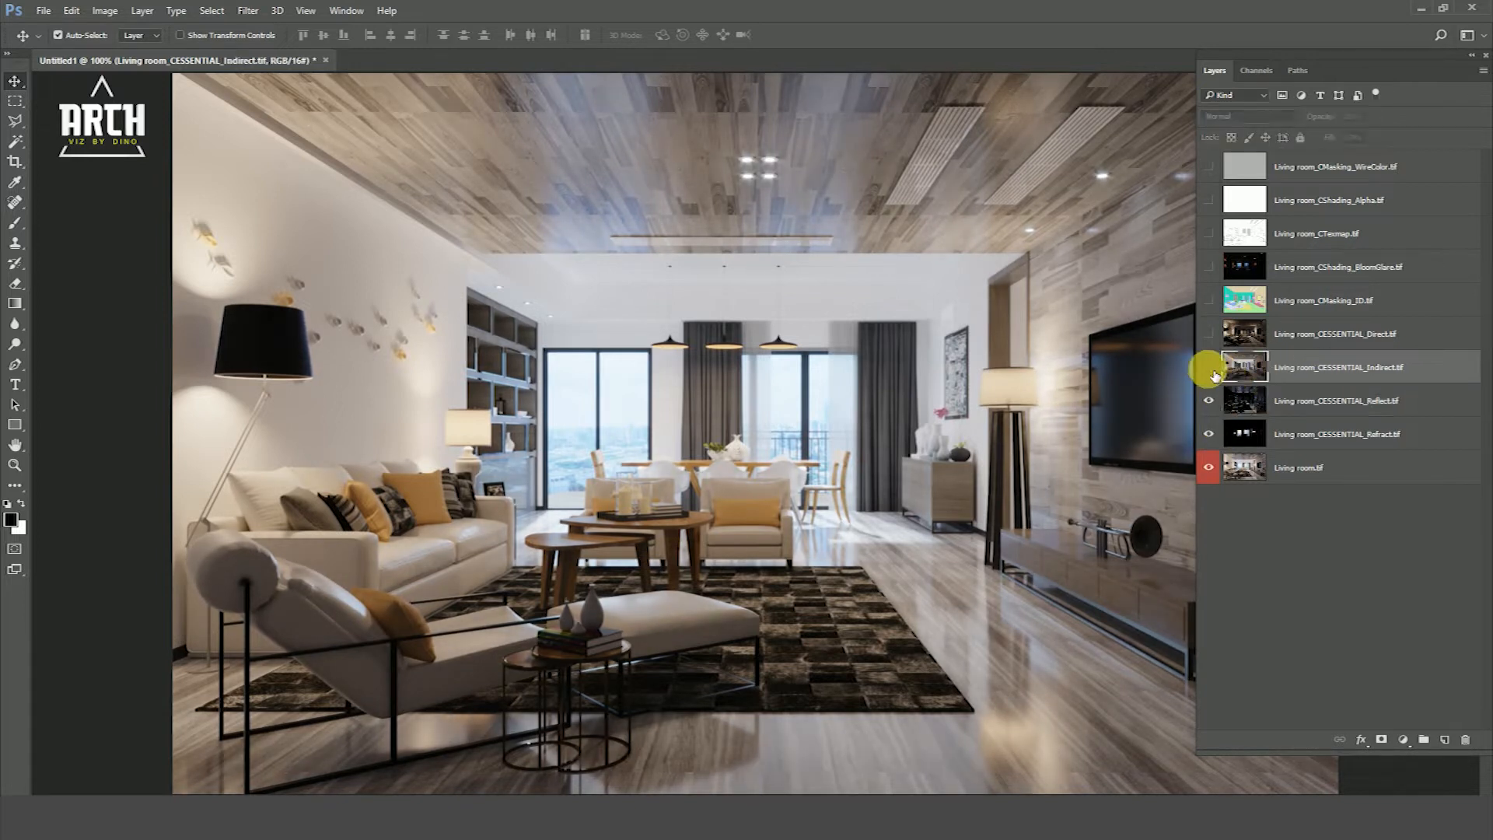
left_click(1209, 367)
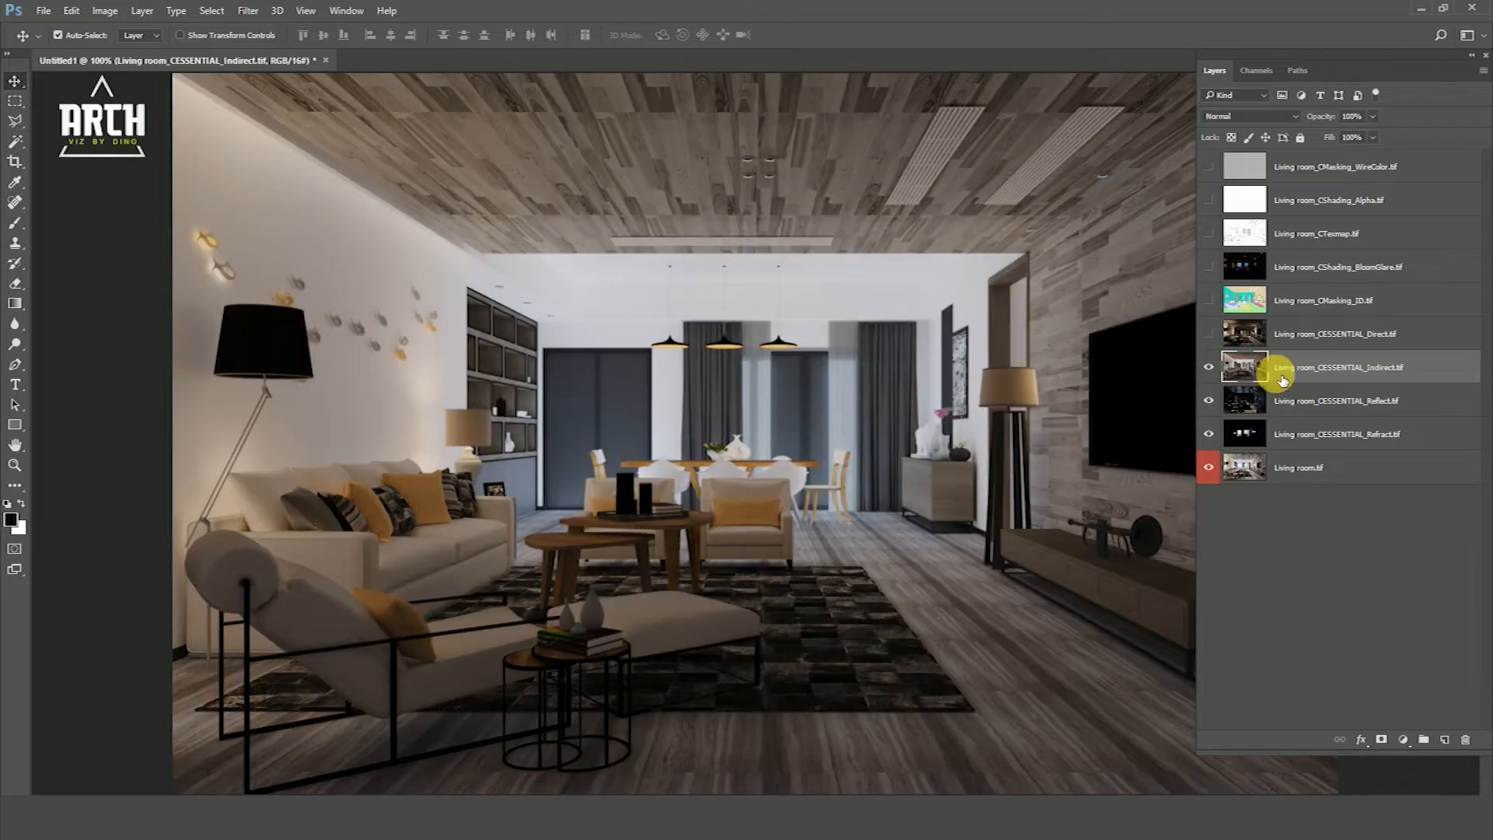
left_click(1244, 116)
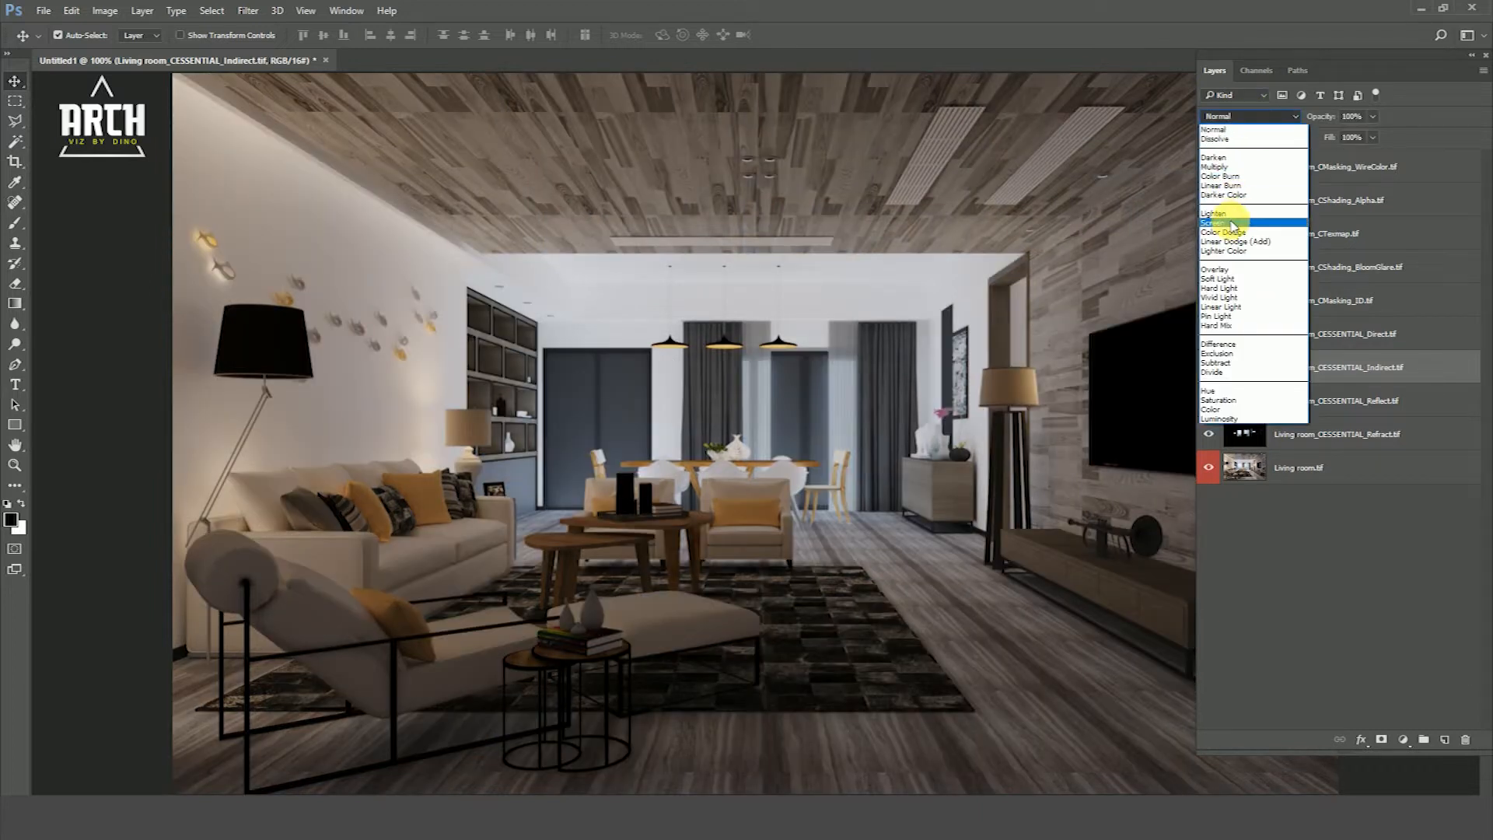
left_click(1214, 222)
left_click(1209, 367)
left_click(1209, 367)
left_click(1209, 367)
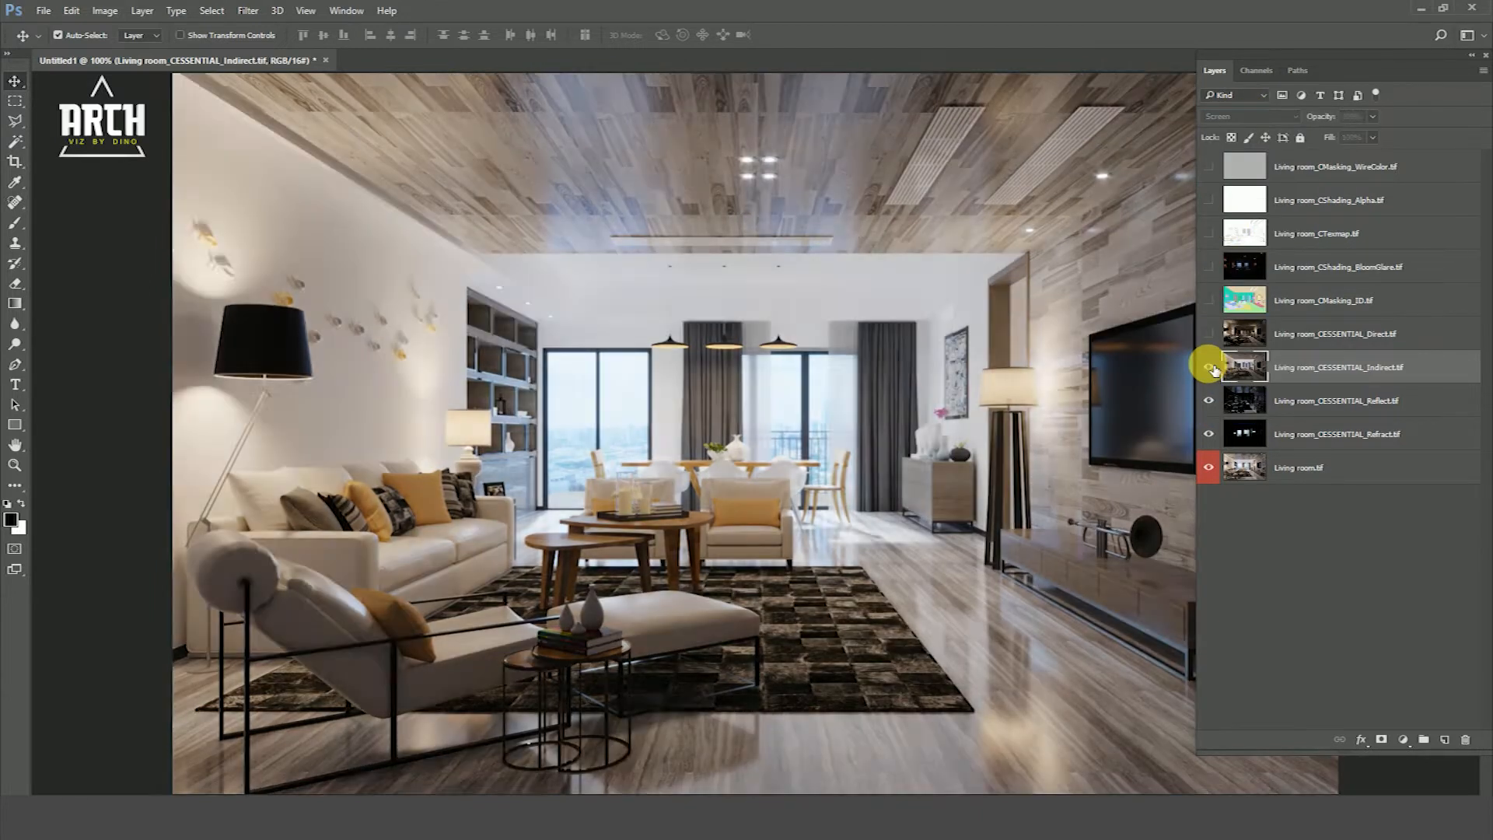
left_click(1209, 367)
Set the CESSENTIAL_Indirect layer's opacity to 30% and check the result by toggling its visibility
double_click(1359, 120)
type("20")
key("Return")
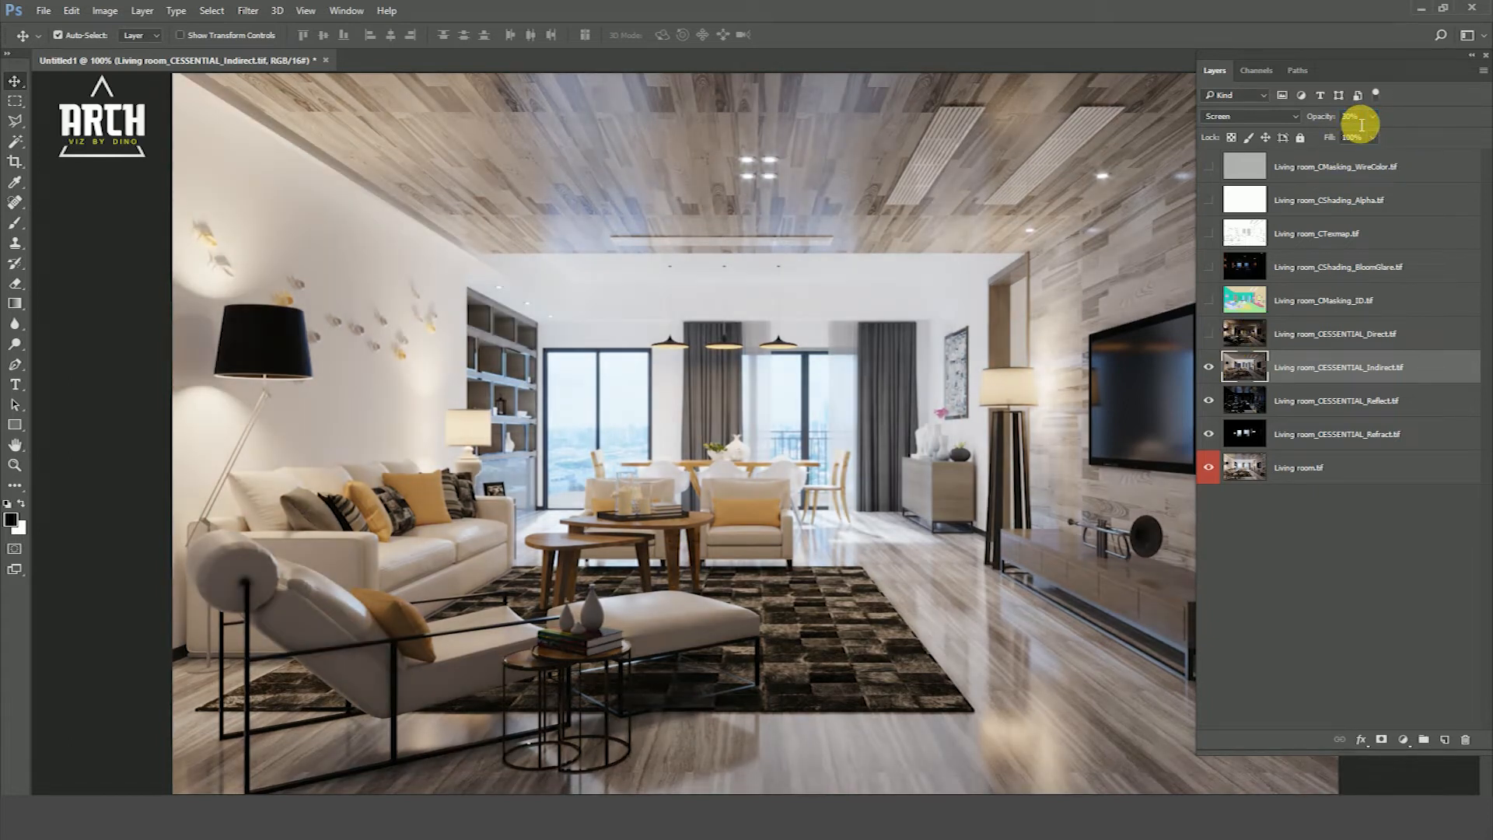
left_click(1209, 367)
left_click(1209, 367)
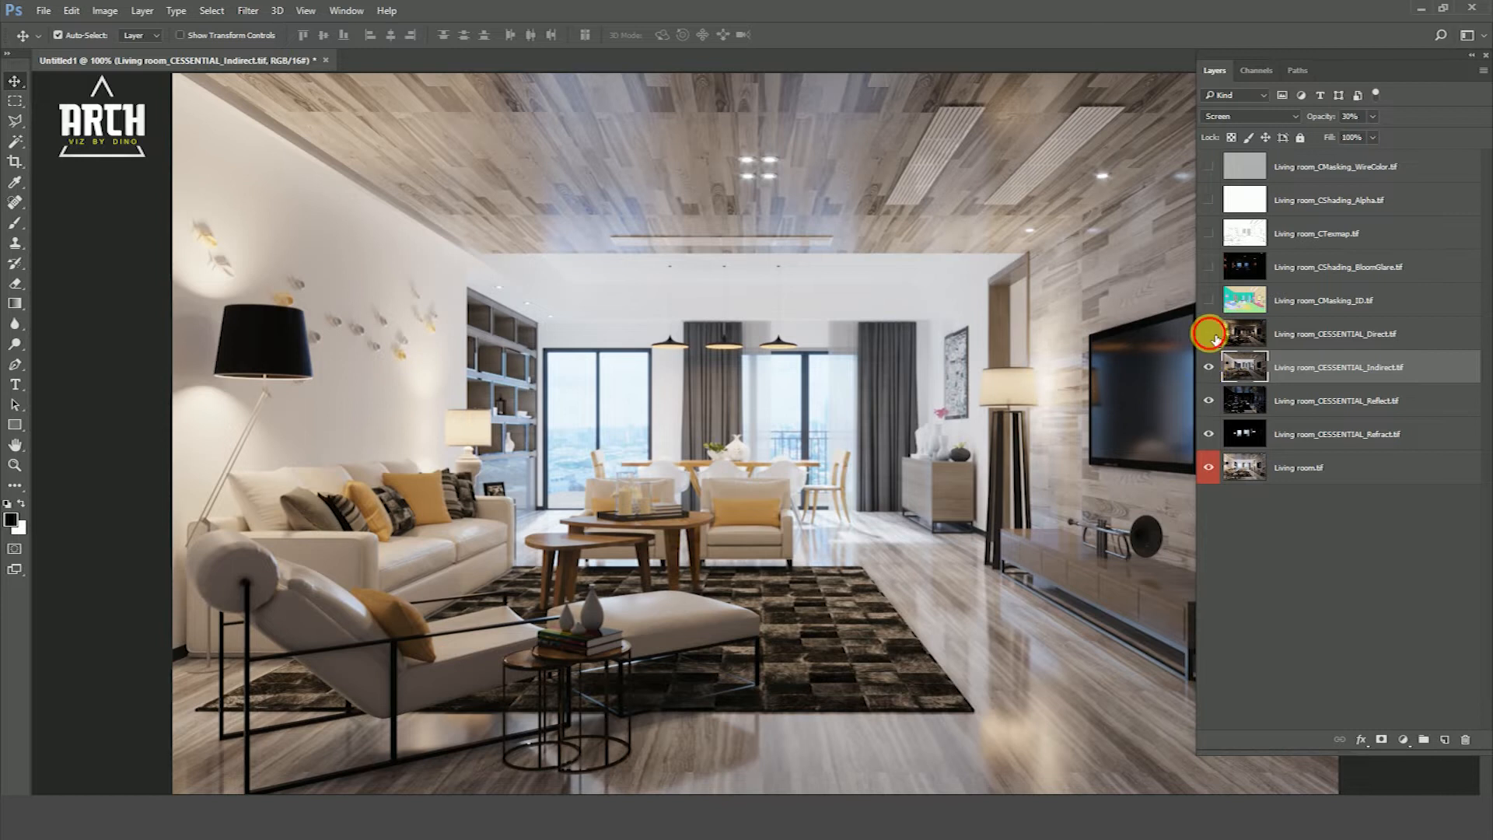
Show the CESSENTIAL_Direct layer, set its blend mode to Screen, and compare the image with and without it
left_click(1210, 334)
left_click(1317, 333)
left_click(1255, 116)
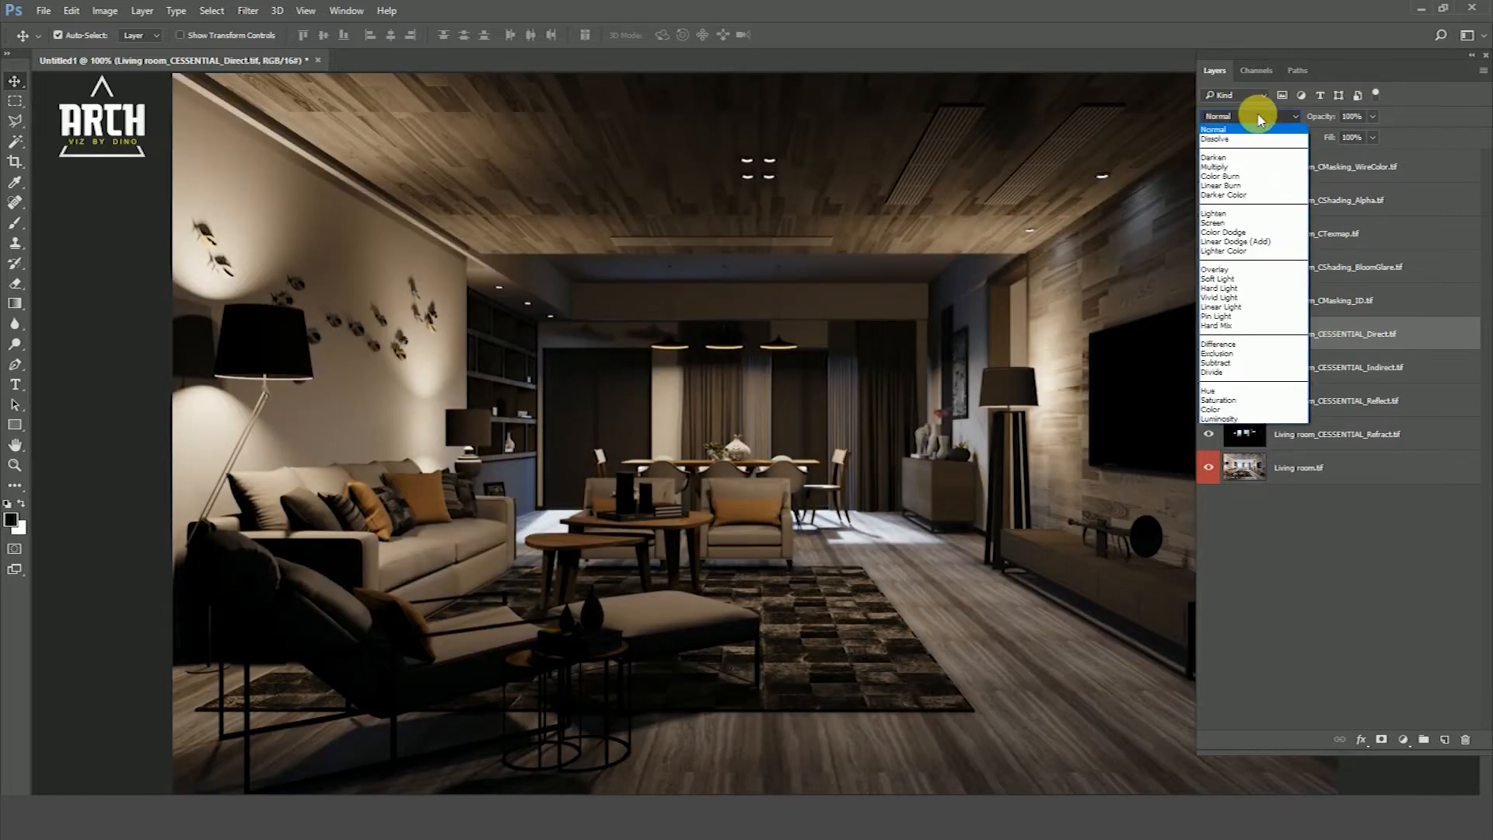
left_click(1231, 223)
left_click(1209, 334)
left_click(1209, 333)
left_click(1209, 333)
left_click(1209, 334)
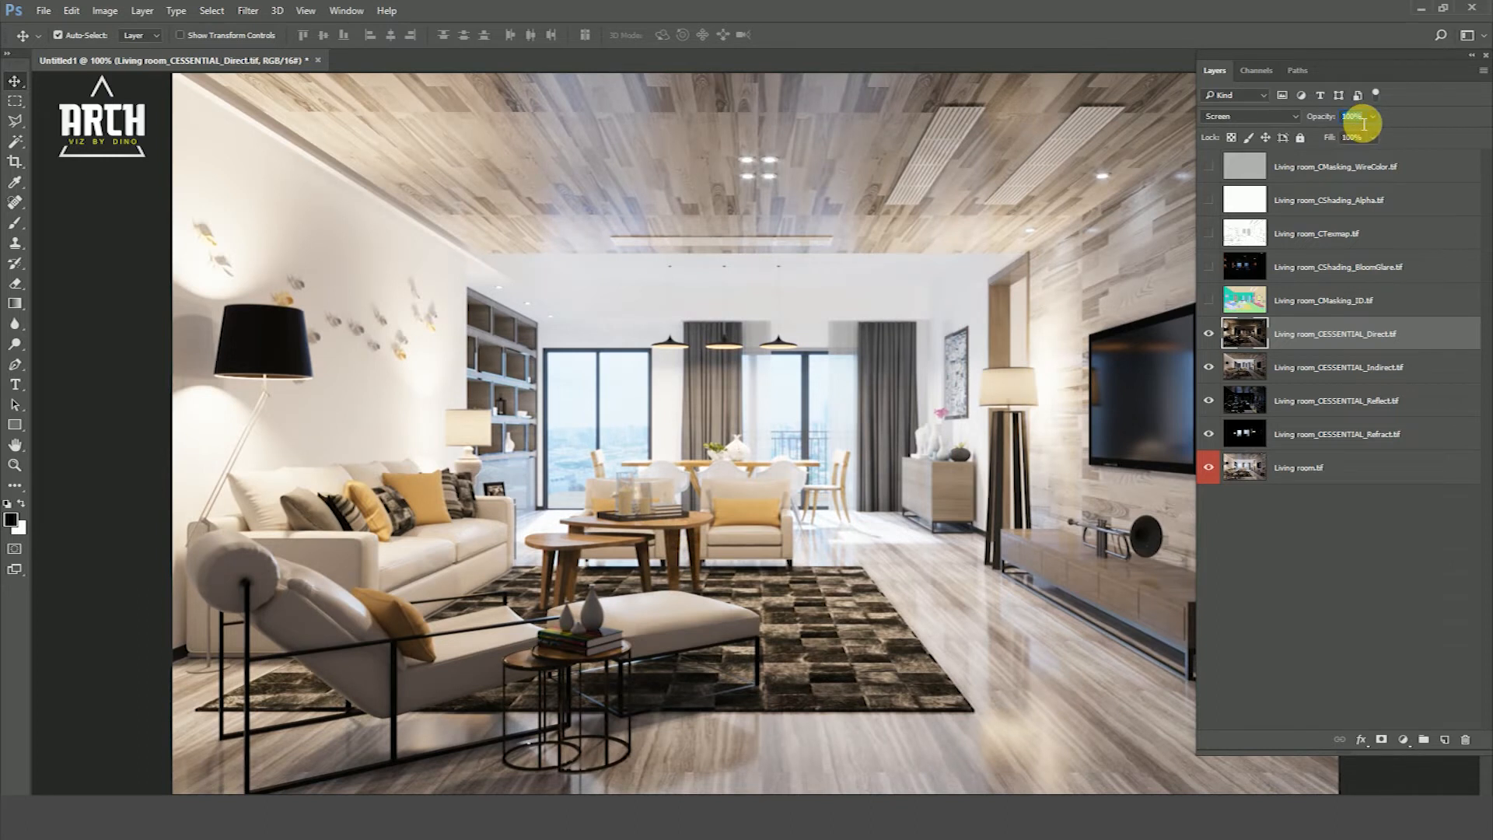
Set the CESSENTIAL_Direct layer's opacity to 20% and compare the blended result with the base render alone
type("20")
key("Return")
left_click(1210, 468, "alt")
left_click(1210, 467, "alt")
left_click(1209, 467, "alt")
left_click(1210, 467, "alt")
left_click(1210, 467, "alt")
left_click(1210, 467, "alt")
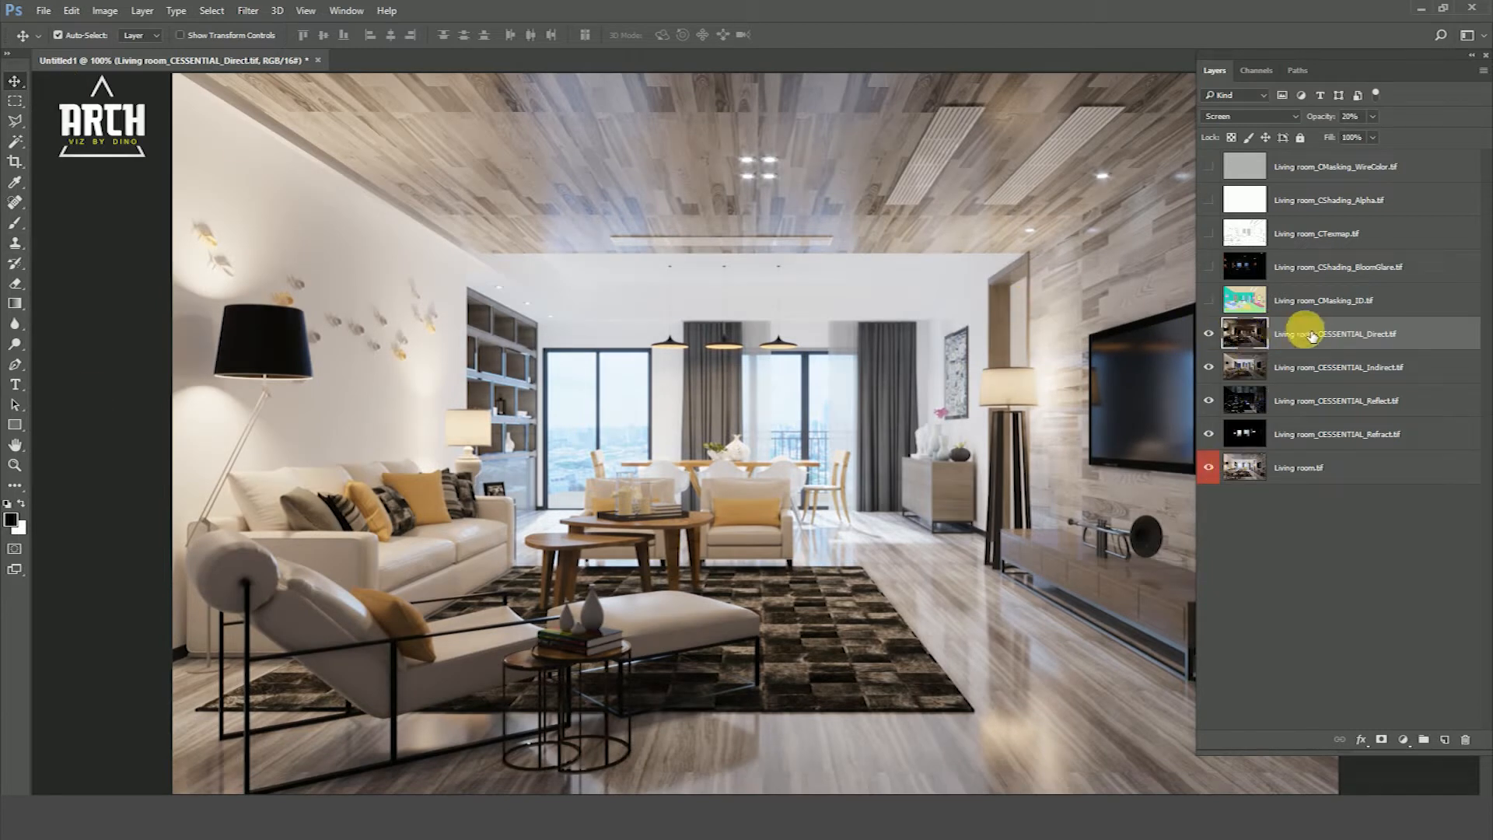
Stamp the visible layers into a new smart object layer above CESSENTIAL_Direct and open the Camera Raw Filter for it
key("ctrl+alt+shift+e")
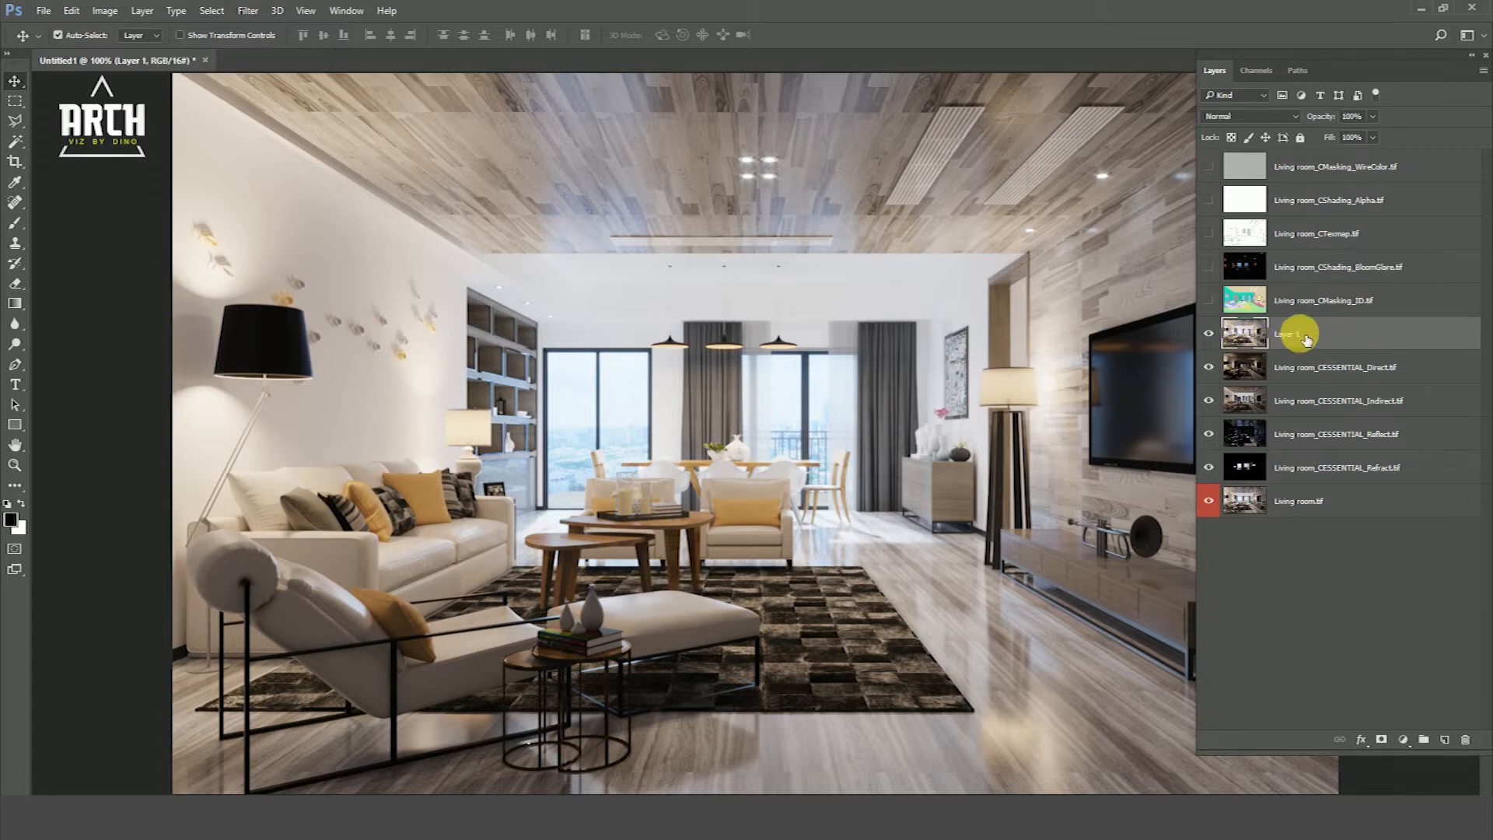
right_click(1306, 340)
left_click(1173, 292)
left_click(248, 10)
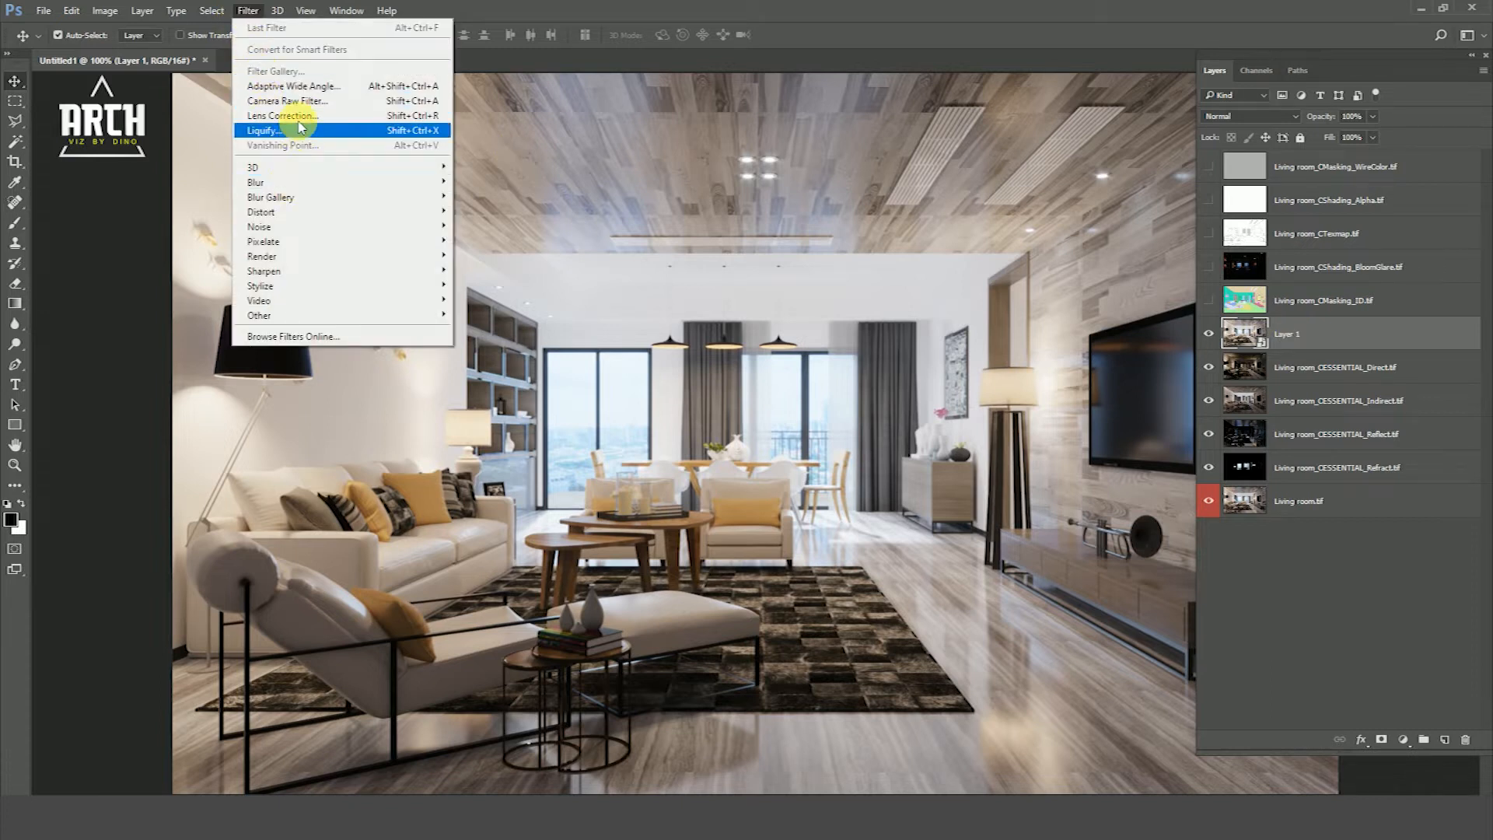
left_click(336, 101)
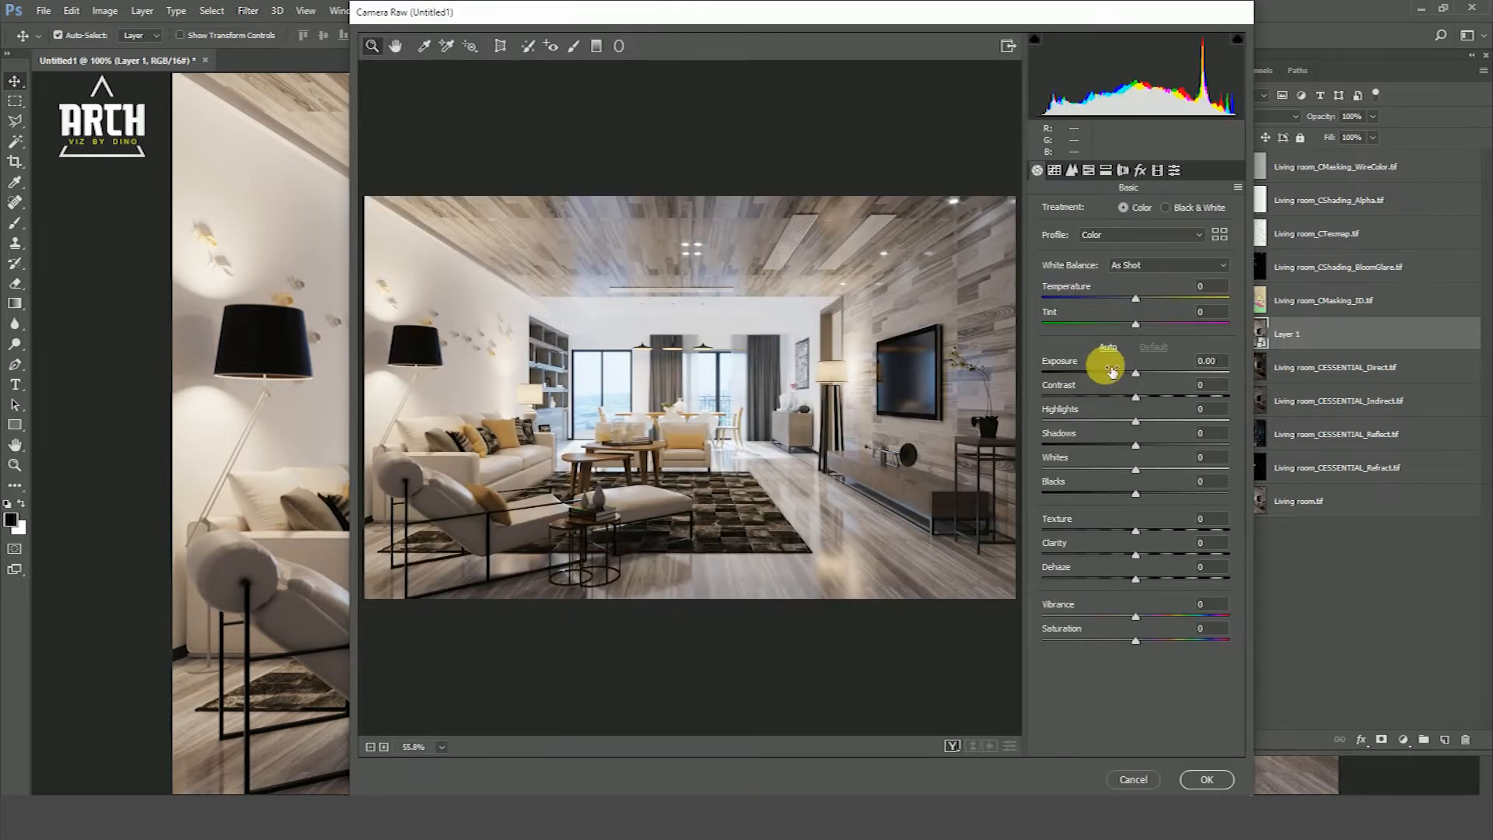
Try the automatic tone adjustments in Camera Raw and reset them to the defaults
left_click(1109, 347)
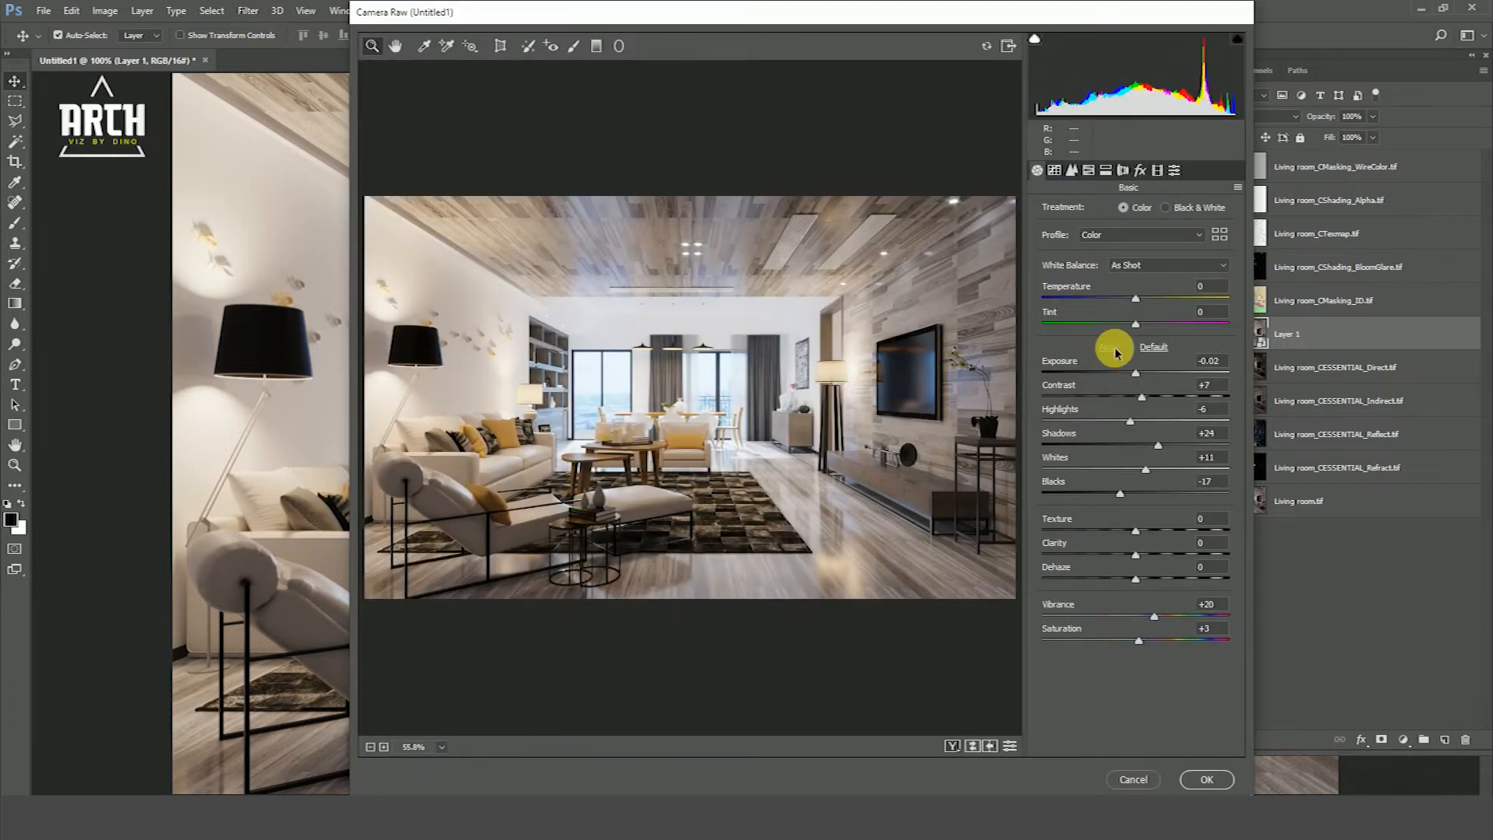
left_click(1154, 346)
left_click(1108, 347)
left_click(1152, 347)
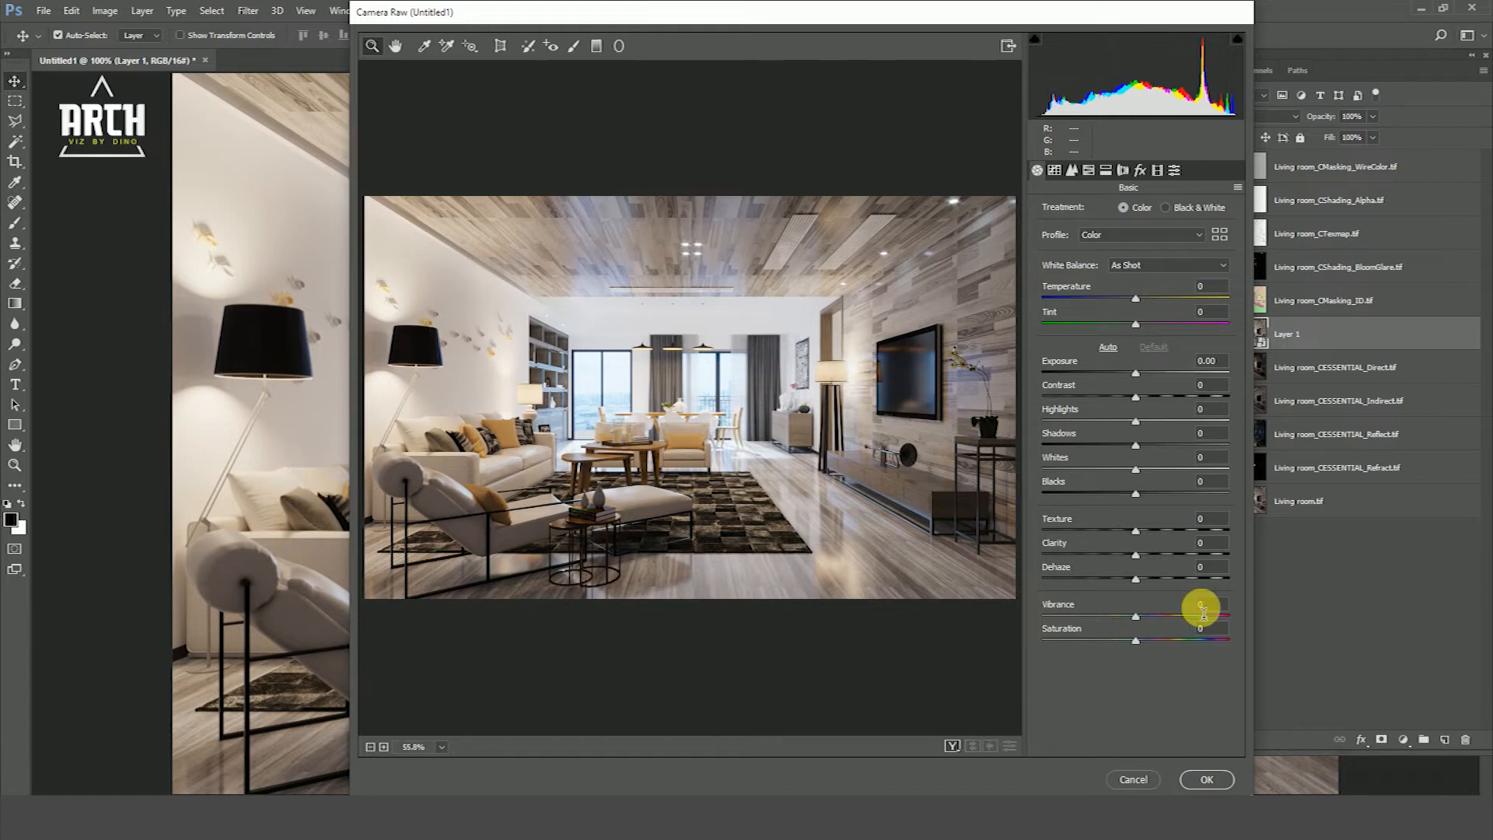
Set Texture, Clarity and Dehaze to +10 each
left_click(1206, 519)
type("10")
key("Tab")
type("10")
key("Tab")
type("10")
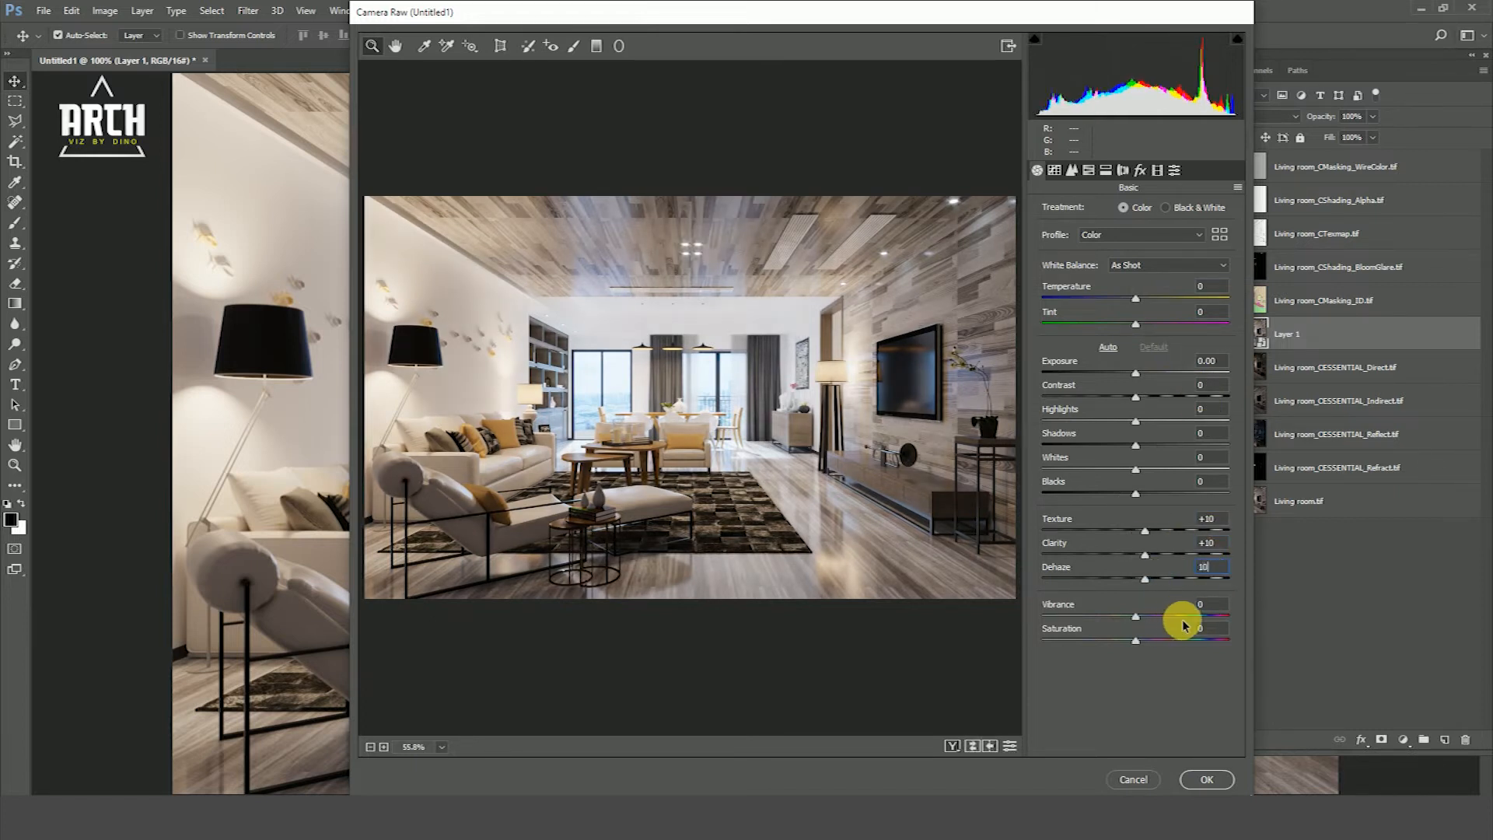
Set both Saturation and Vibrance to +10
left_click_drag(1136, 644, 1159, 643)
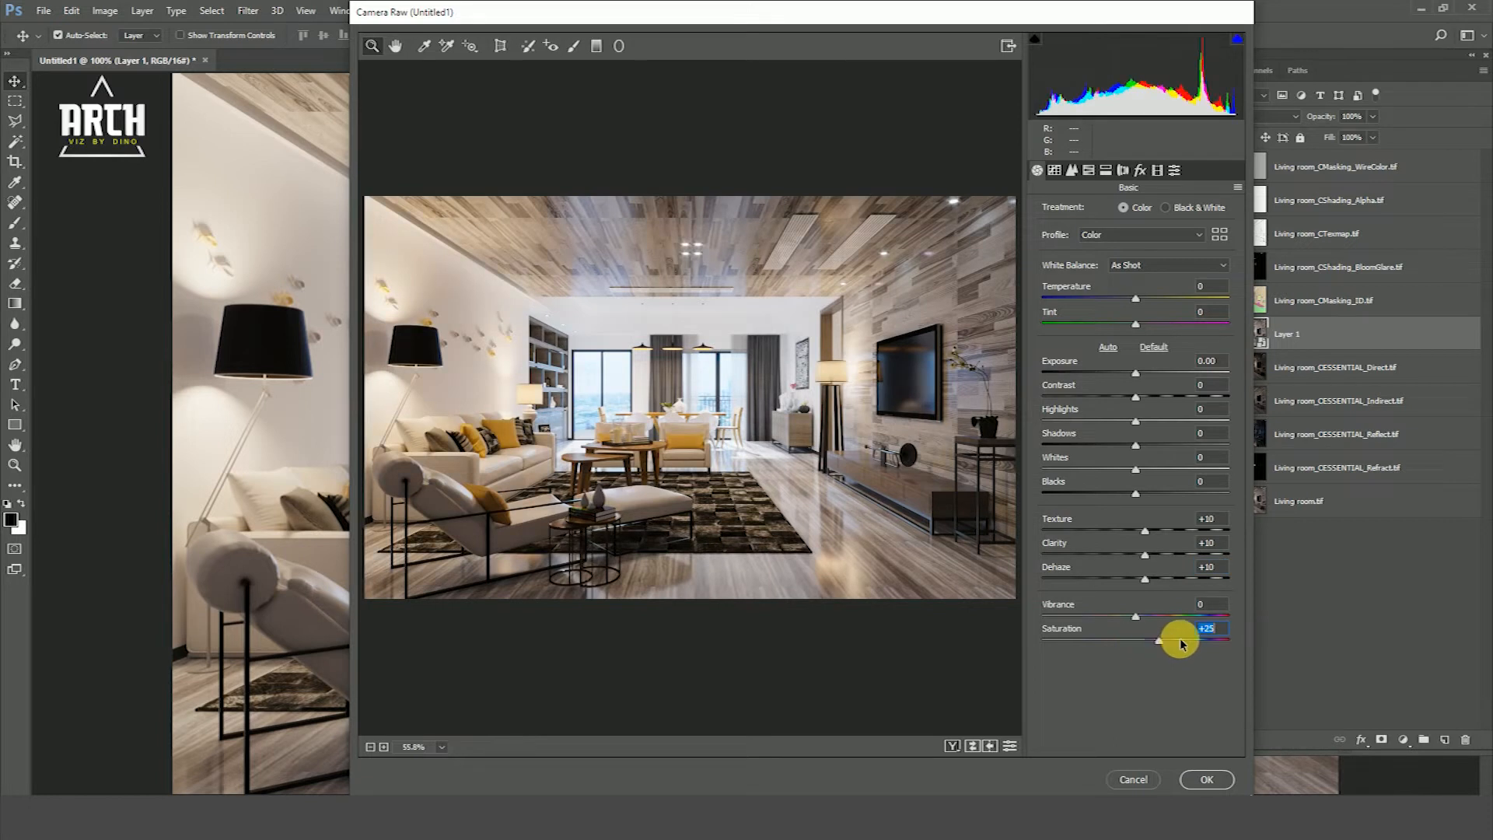
type("10")
left_click(1209, 611)
type("10")
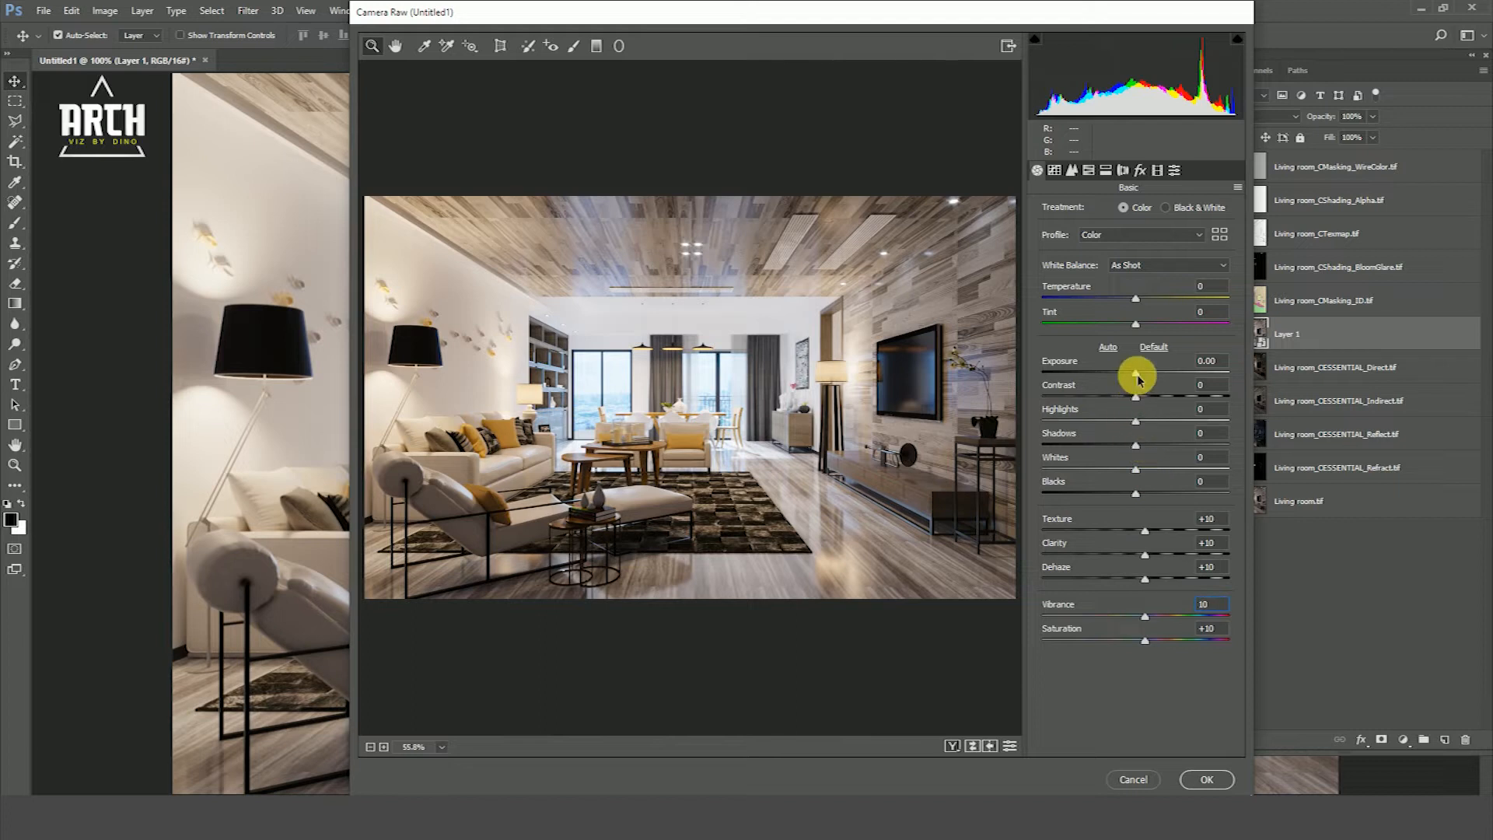
Set Exposure to +0.25, Contrast to +23, Highlights to -30, Whites to -10 and Blacks to +20
left_click_drag(1137, 379, 1107, 420)
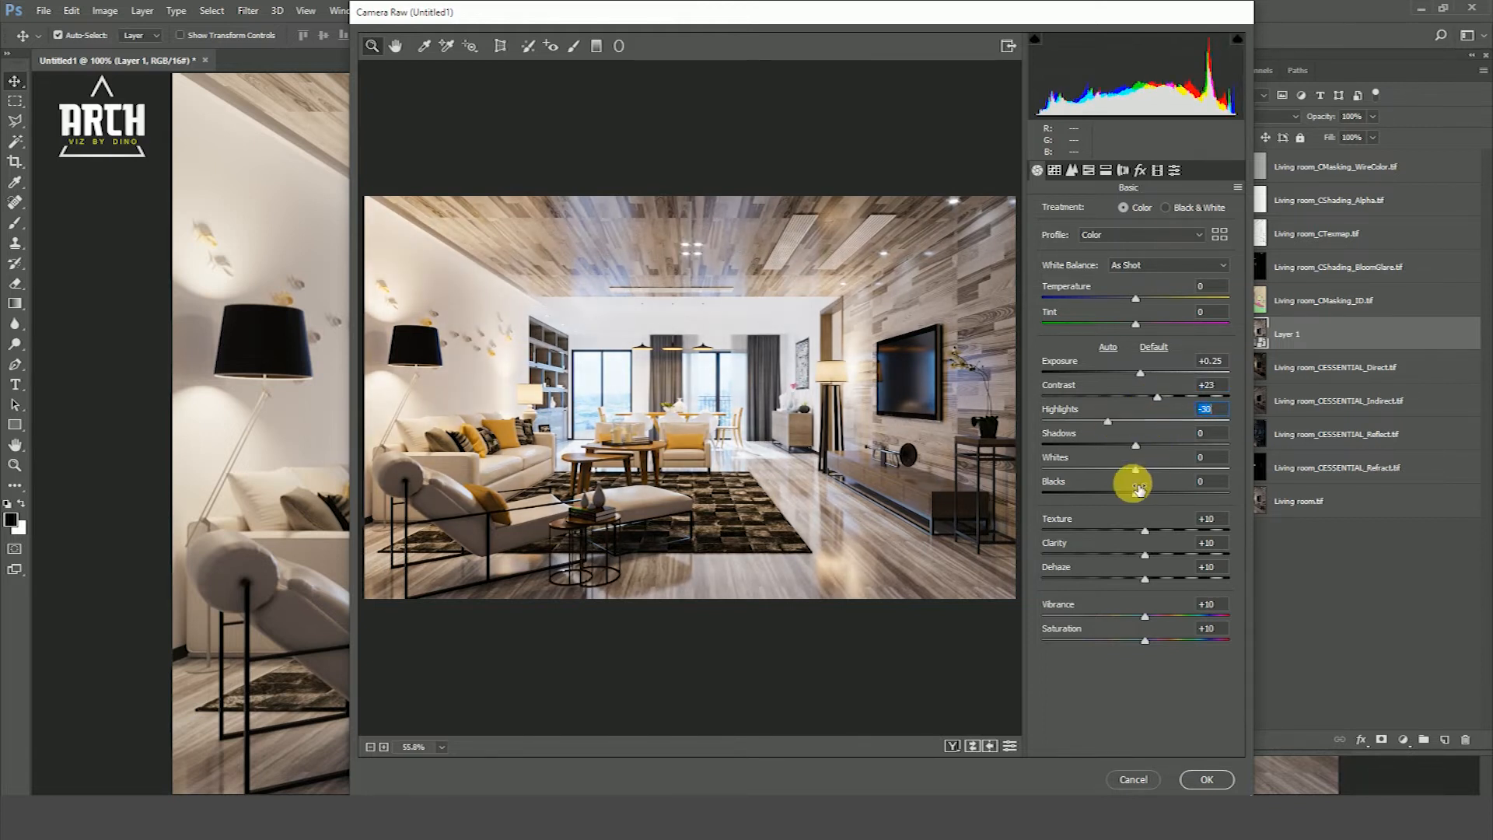
left_click_drag(1135, 472, 1099, 469)
type("-10")
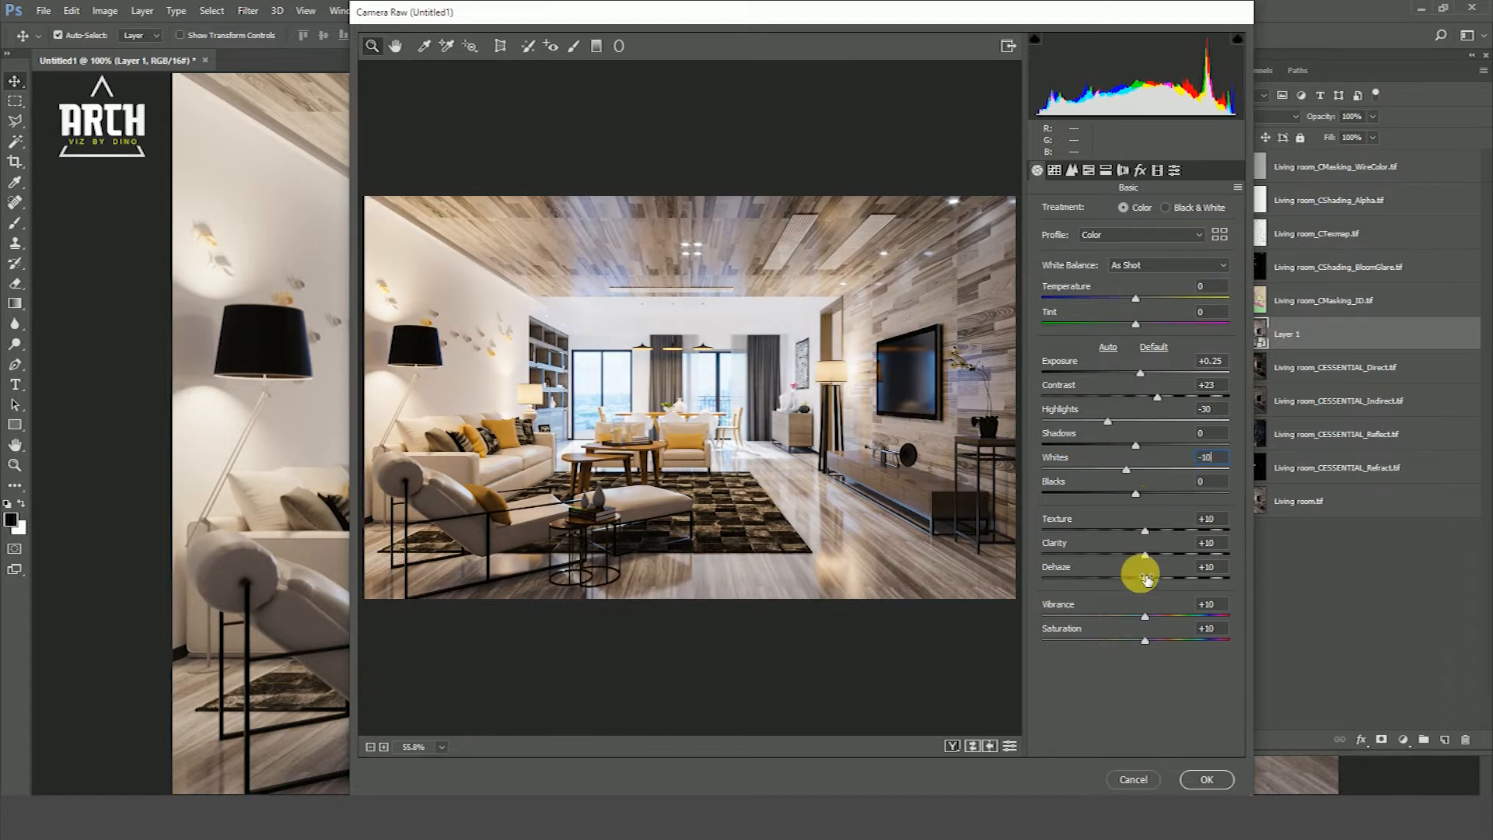
mouse_move(1136, 497)
left_mouse_down()
mouse_move(1177, 493)
mouse_move(1103, 488)
mouse_move(1159, 498)
mouse_move(1142, 498)
left_mouse_up()
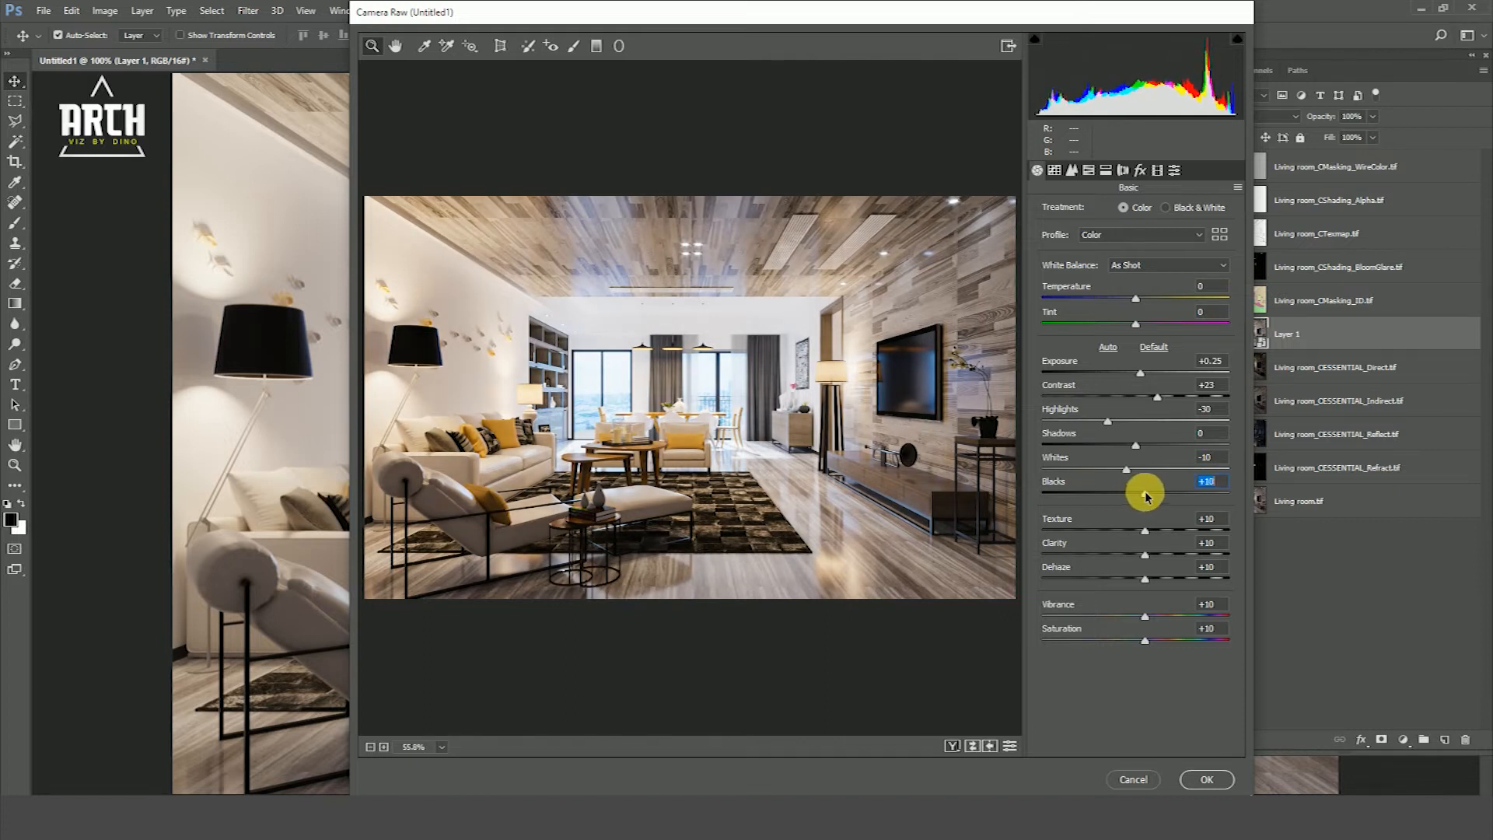
type("0")
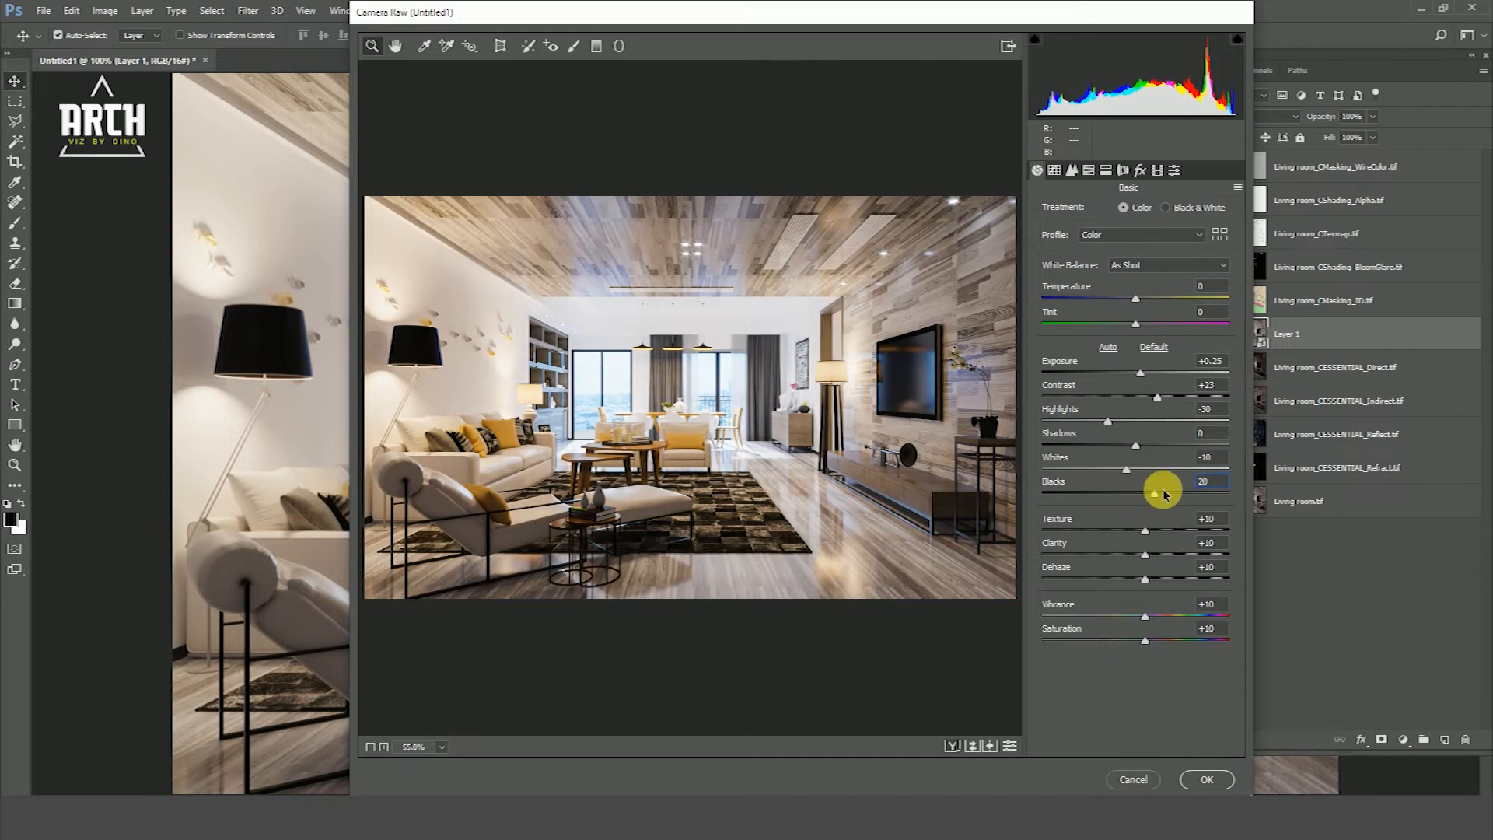
In the HSL hue adjustments, set Yellows to -22 and Oranges to -13, and apply the Camera Raw filter
left_click(1055, 172)
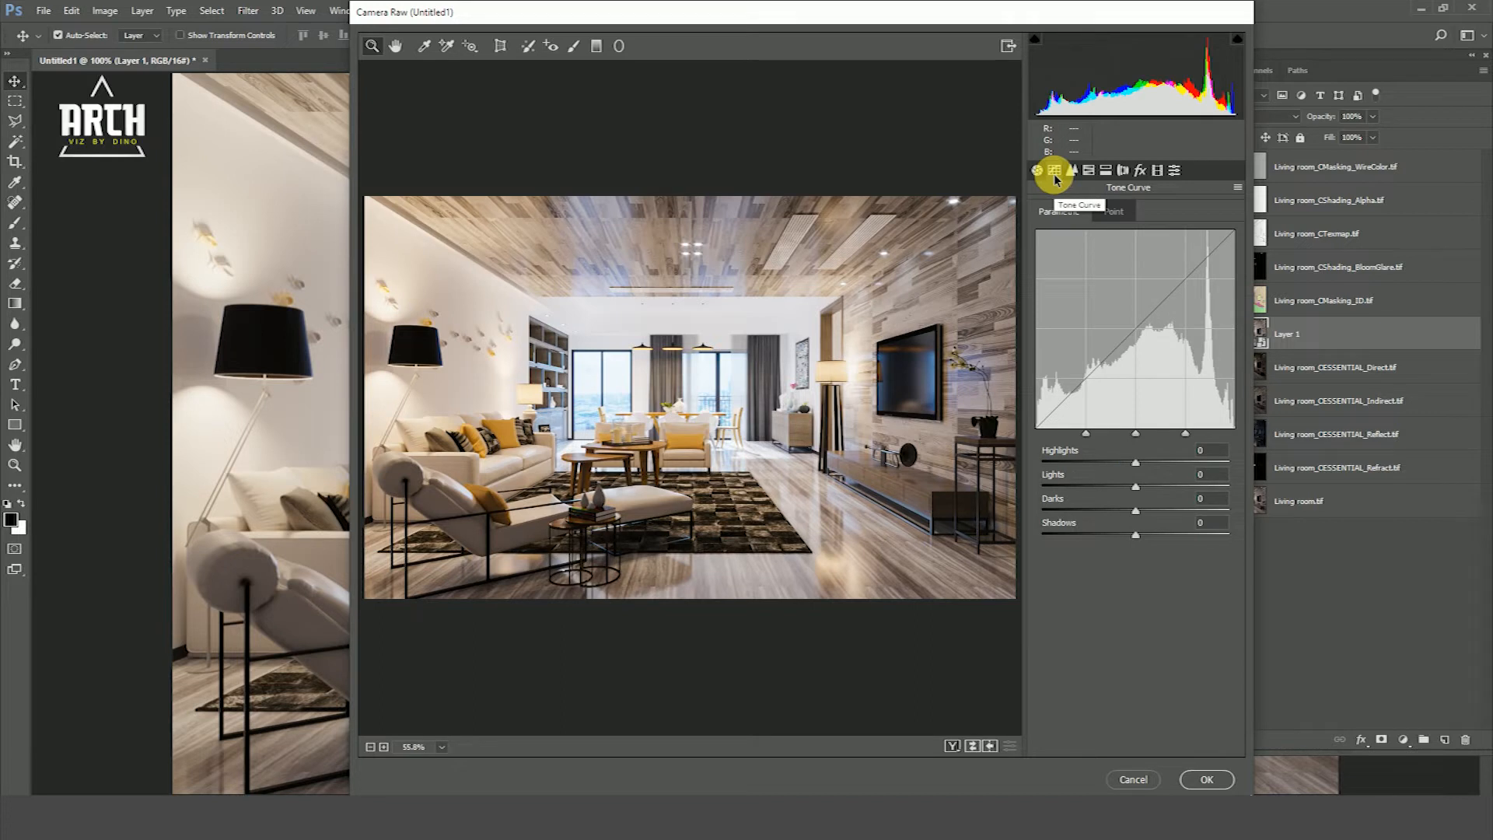
left_click(1072, 170)
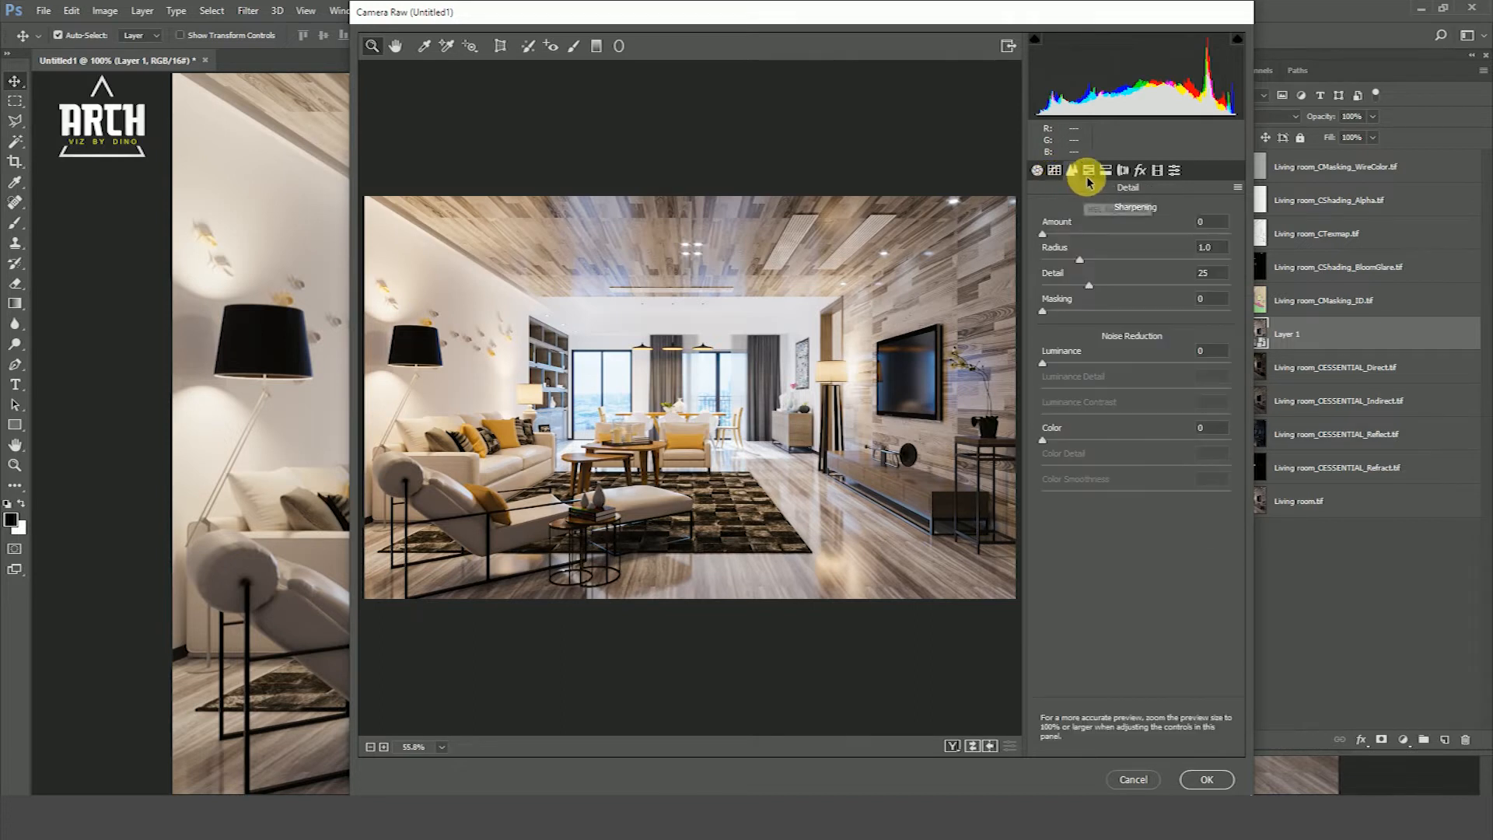
left_click(1089, 169)
mouse_move(1136, 323)
left_mouse_down()
mouse_move(1101, 315)
mouse_move(1152, 327)
mouse_move(1112, 329)
left_mouse_up()
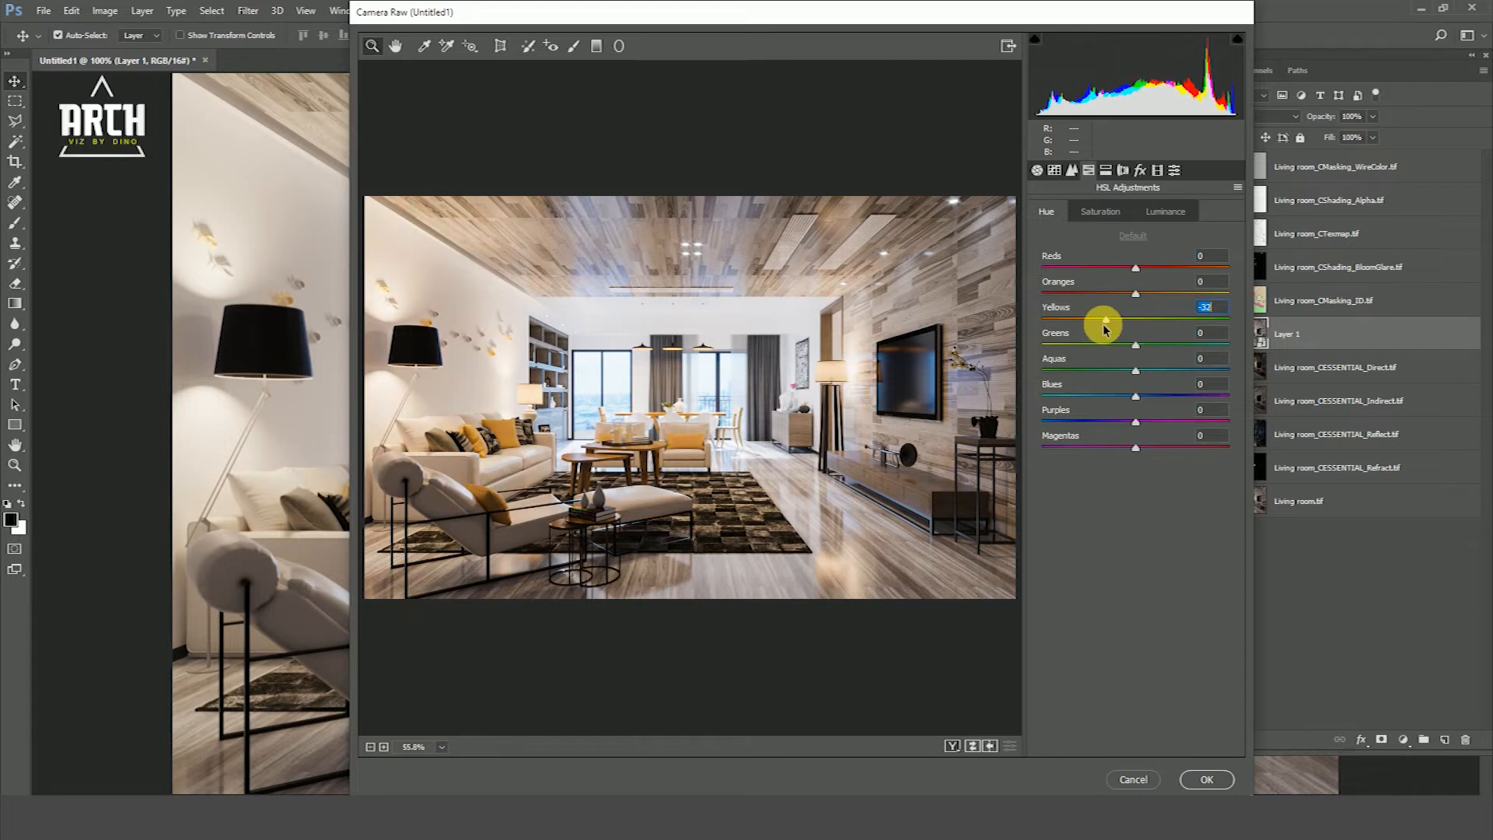
mouse_move(1136, 293)
left_mouse_down()
mouse_move(1173, 301)
mouse_move(1125, 302)
left_mouse_up()
type("0")
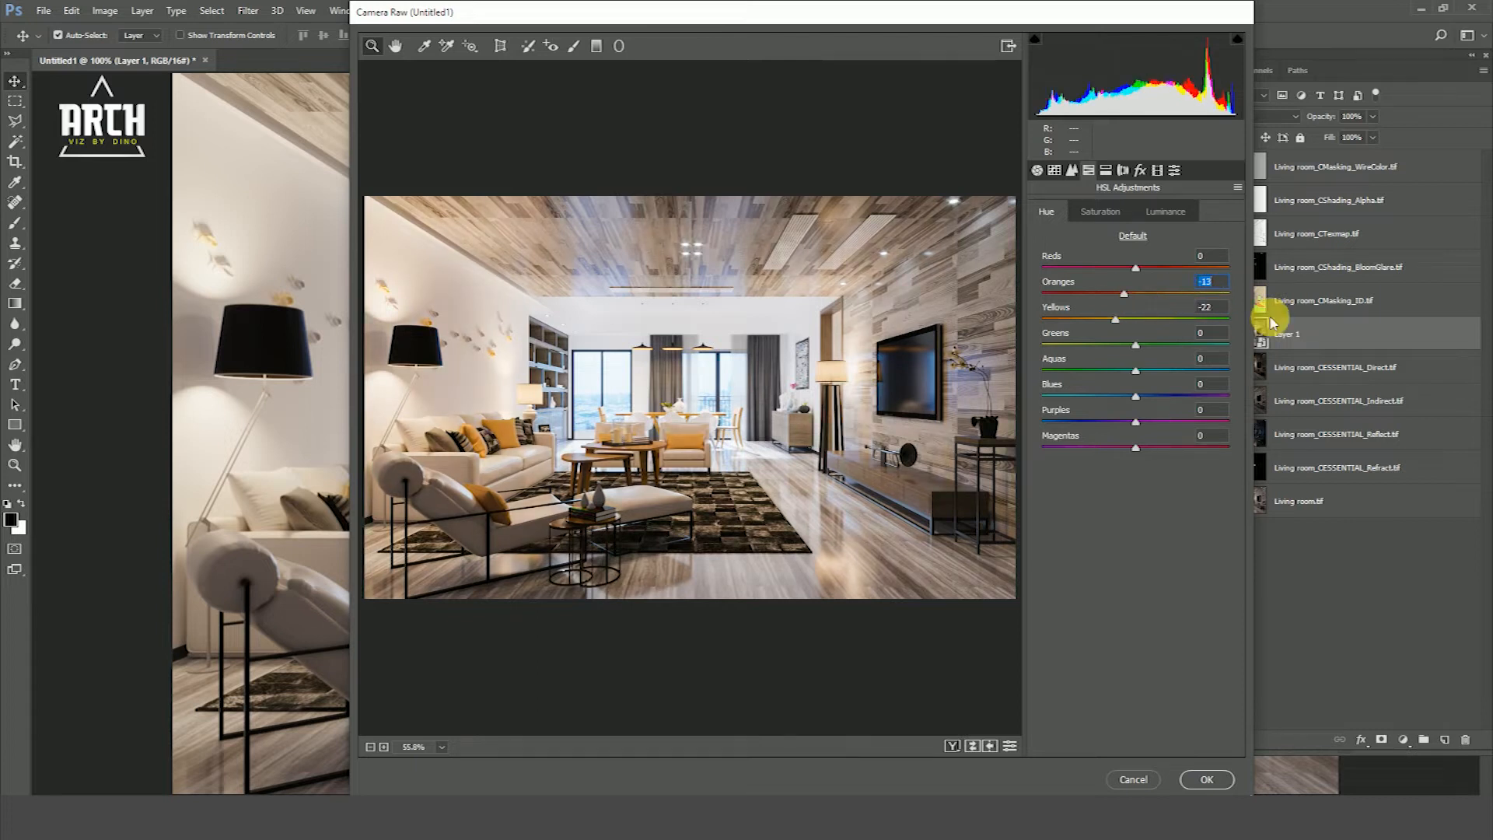
left_click(1207, 780)
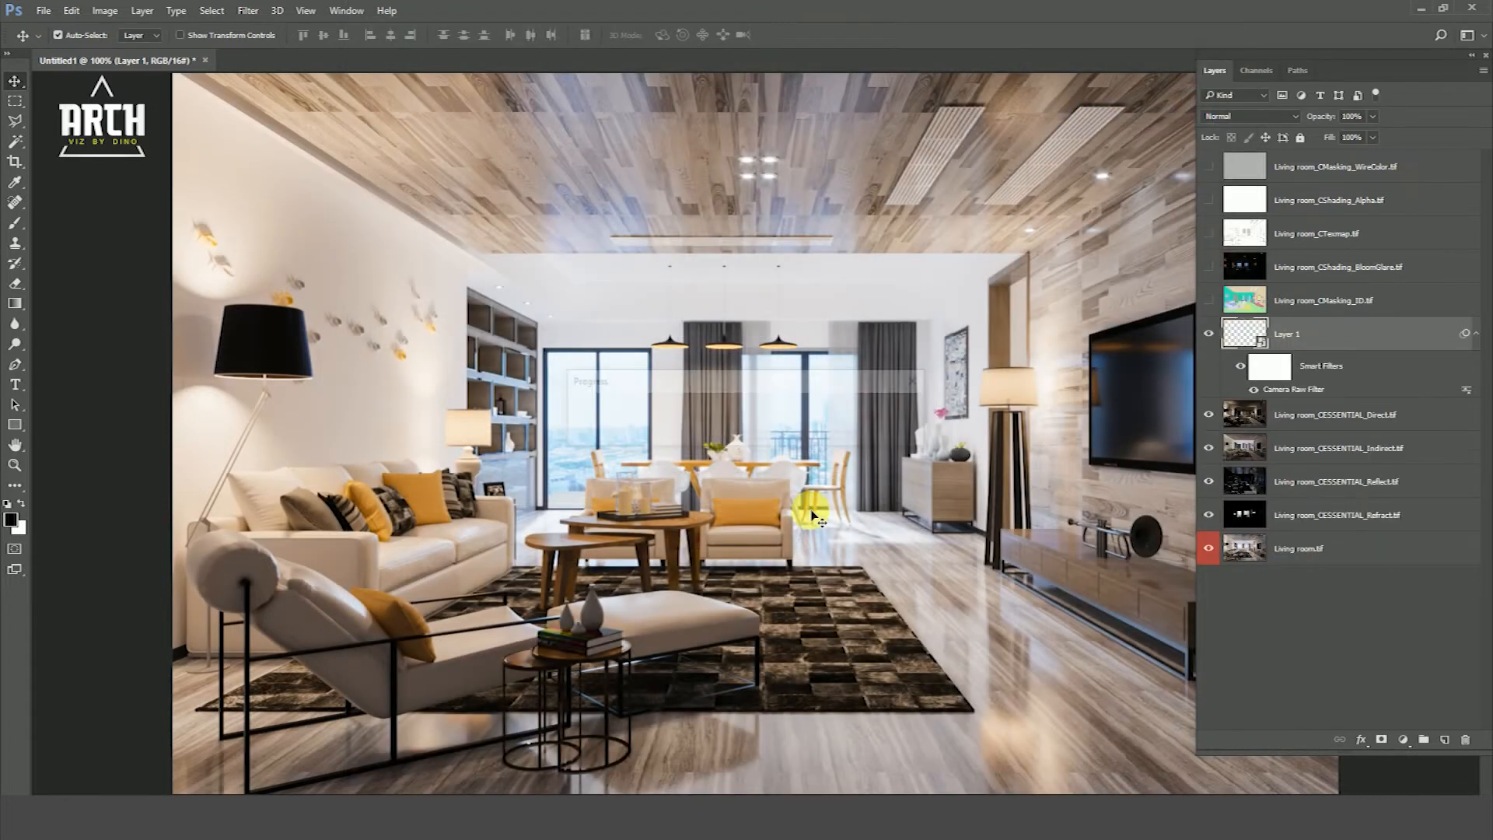
Compare the image with and without the Camera Raw filtered Layer 1
left_click(1210, 334)
left_click(1209, 334)
left_click(1209, 334)
left_click(1209, 334)
left_click(1209, 334)
left_click(1209, 334)
left_click(1209, 334)
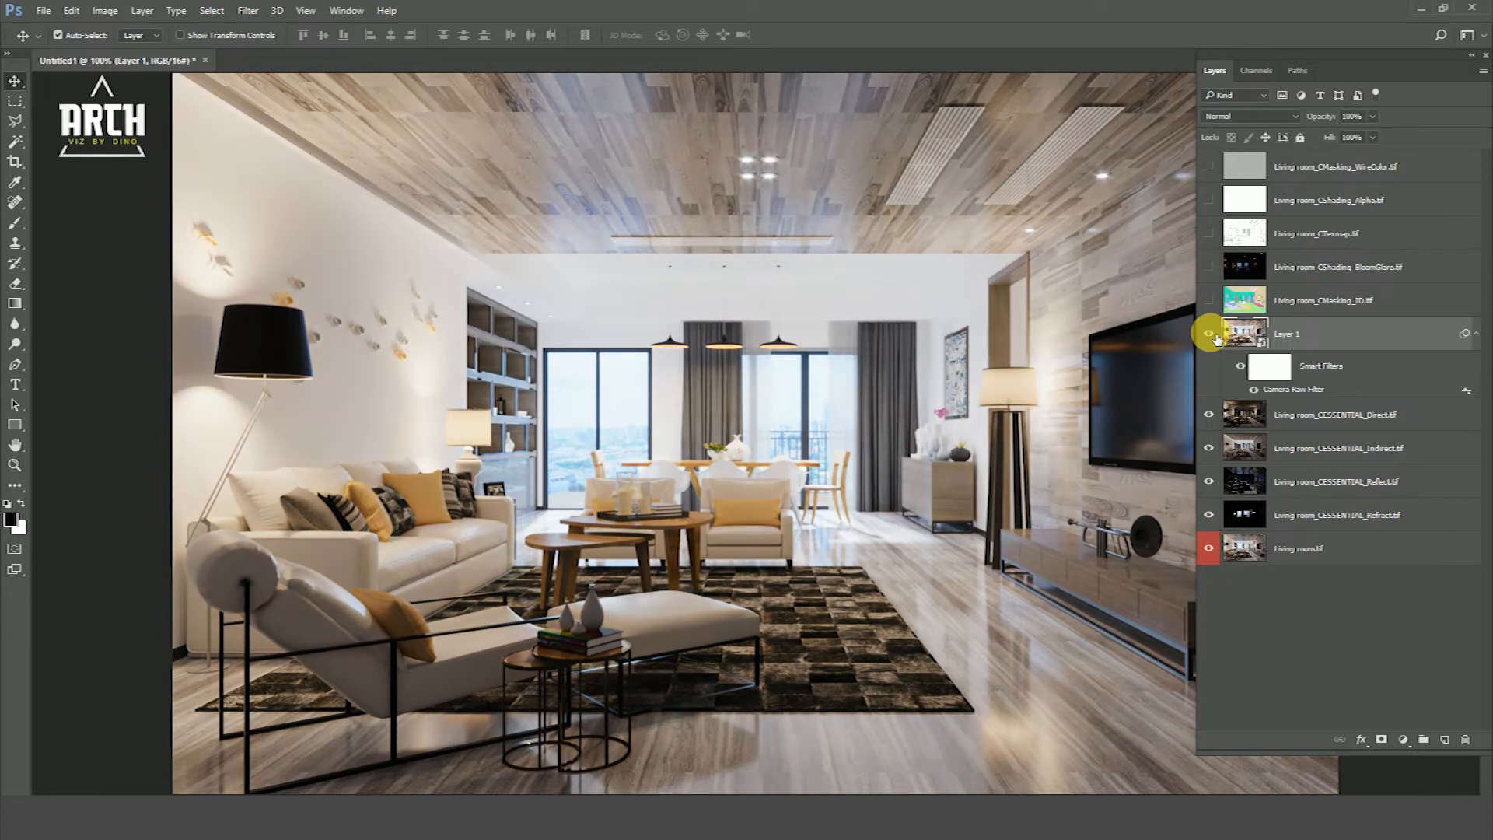
left_click(1209, 335)
Compare the full layer stack with the Living room.tif base render alone, and recheck Layer 1's effect
left_click(1210, 549, "alt")
left_click(1210, 549, "alt")
left_click(1210, 549, "alt")
left_click(1210, 549, "alt")
left_click(1210, 549, "alt")
left_click(1209, 334)
left_click(1209, 334)
left_click(1209, 334)
left_click(1209, 334)
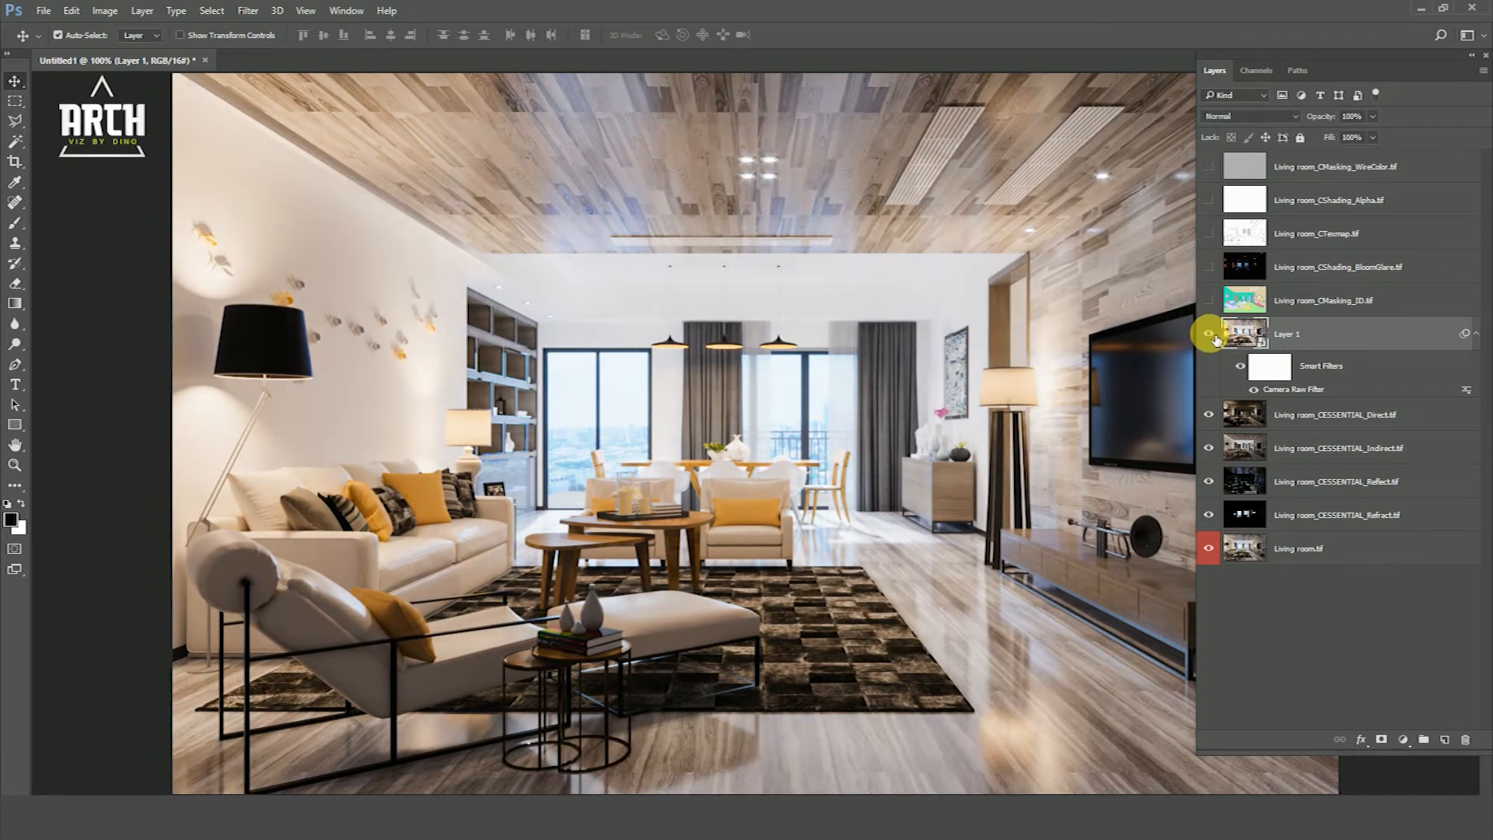
Select the CMasking_ID layer and show it over the render, comparing its color areas with the image
left_click(1311, 301)
left_click(1209, 300)
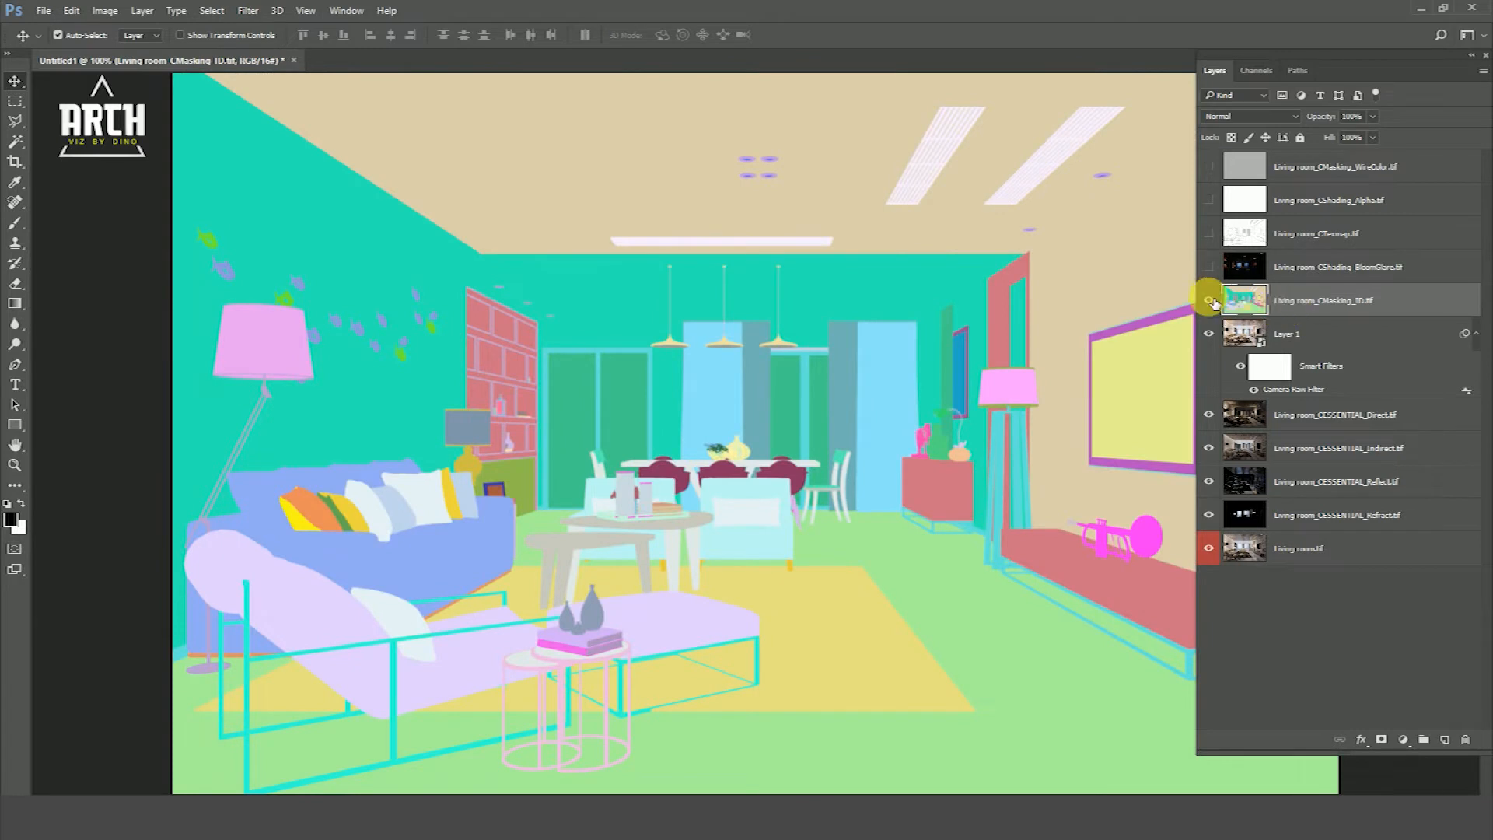
left_click(1210, 301)
left_click(1210, 301)
left_click(1210, 301)
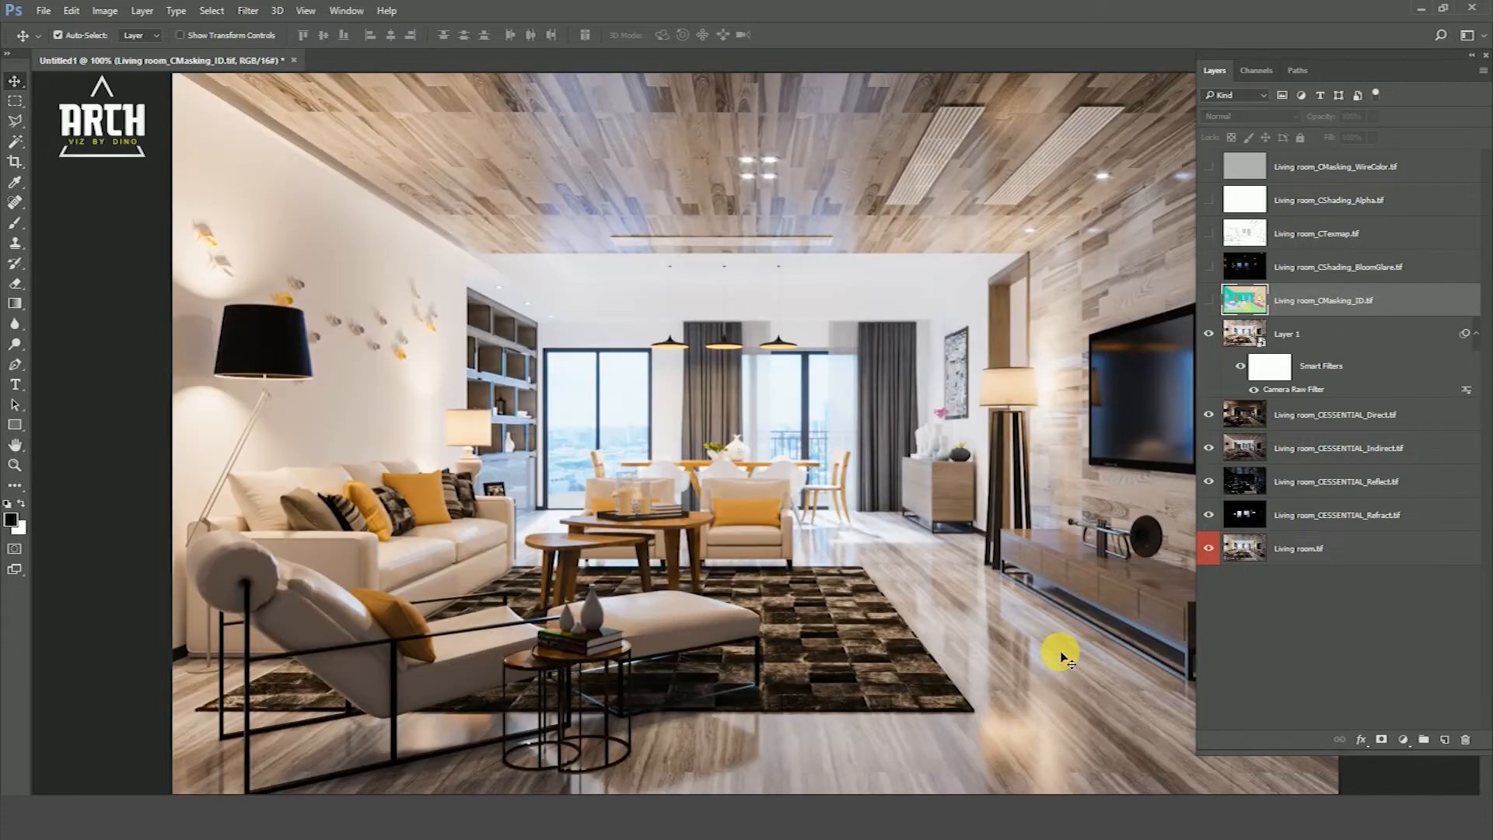
left_click(1217, 304)
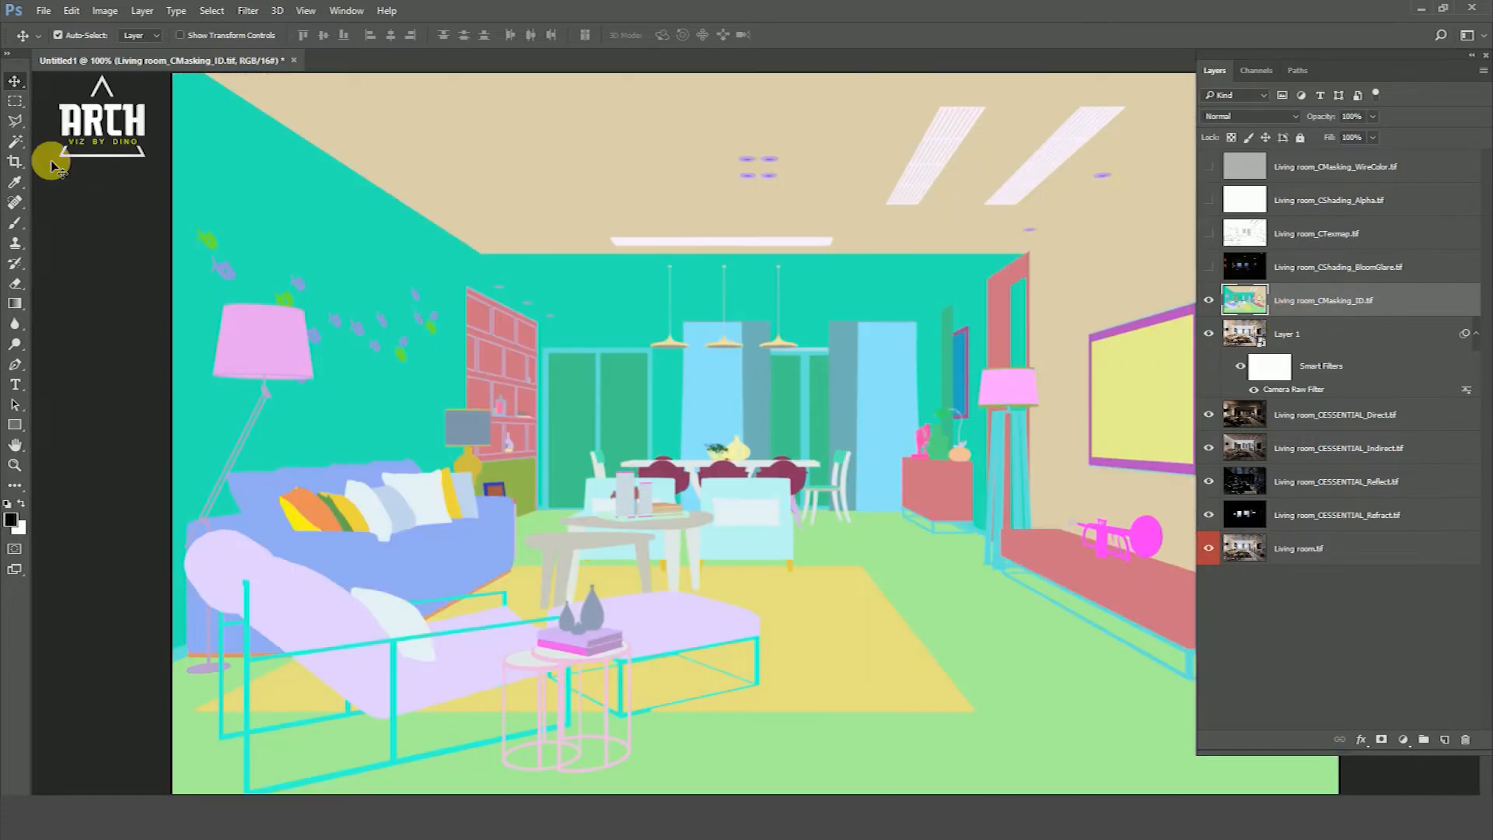
Select the green floor area of the ID mask with the Magic Wand and extend the selection to similar colors
left_click(17, 144)
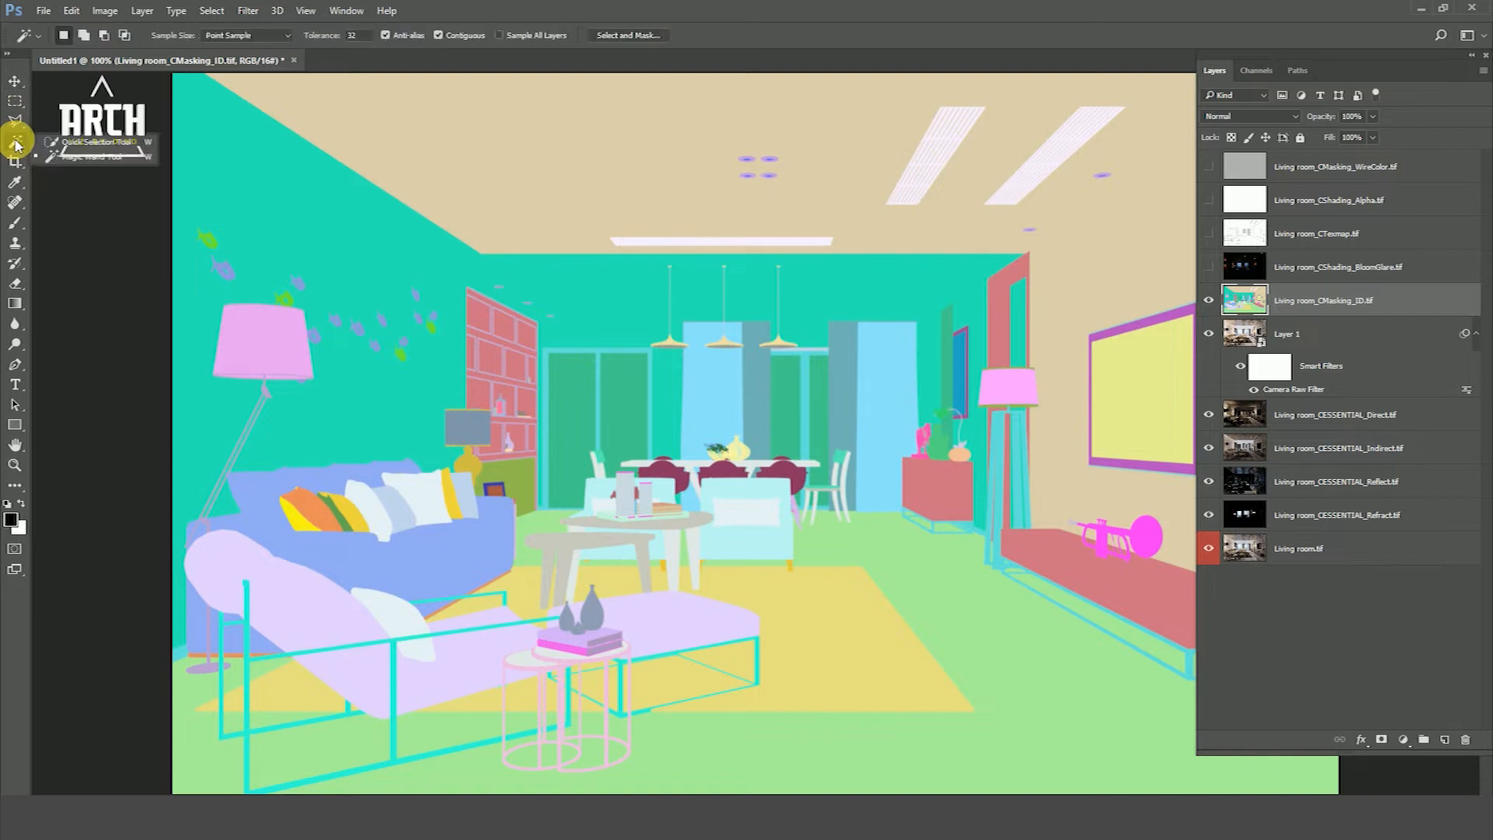
left_click(79, 155)
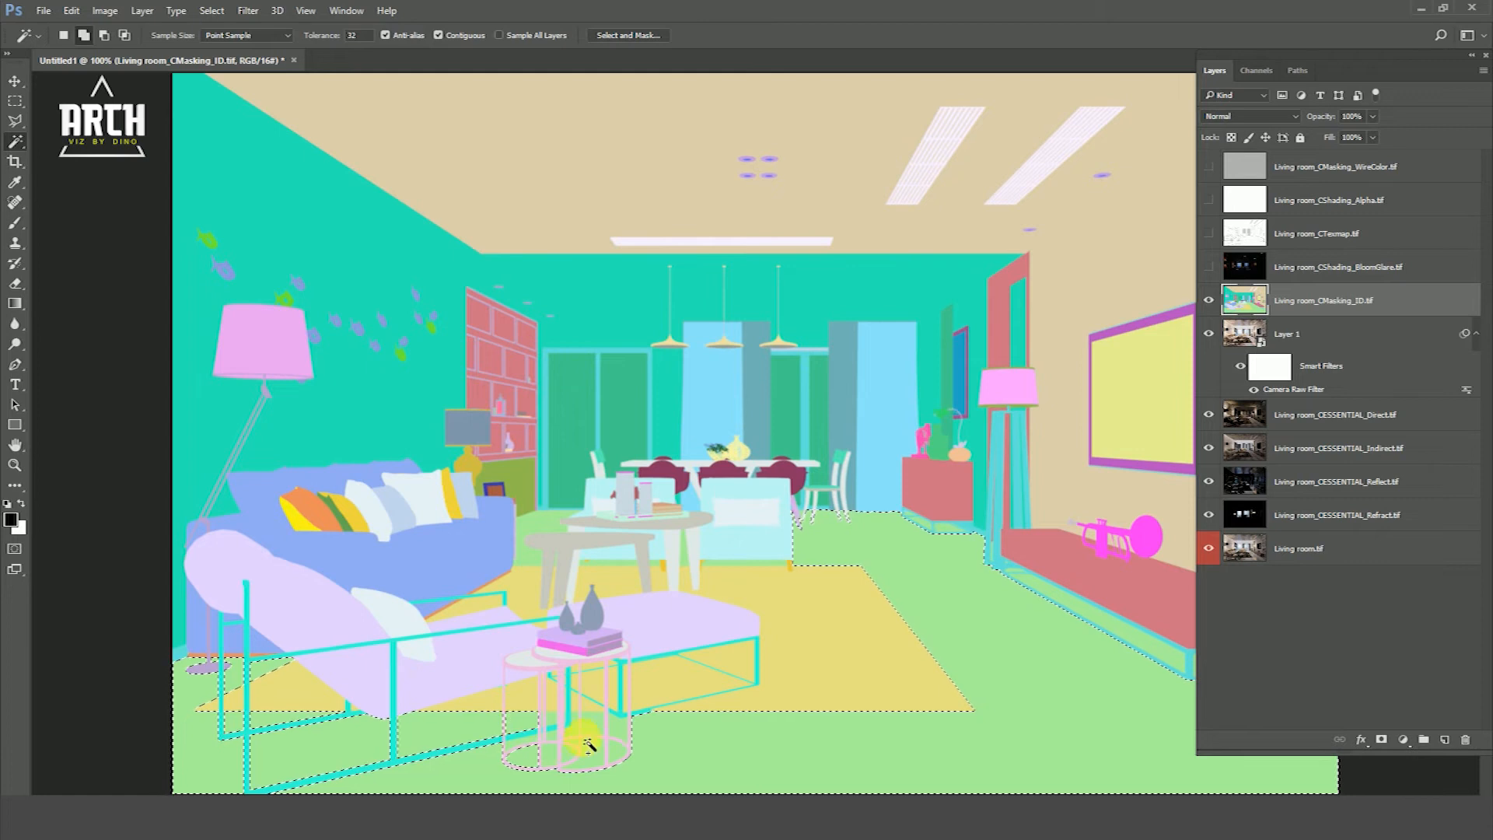
right_click(774, 730)
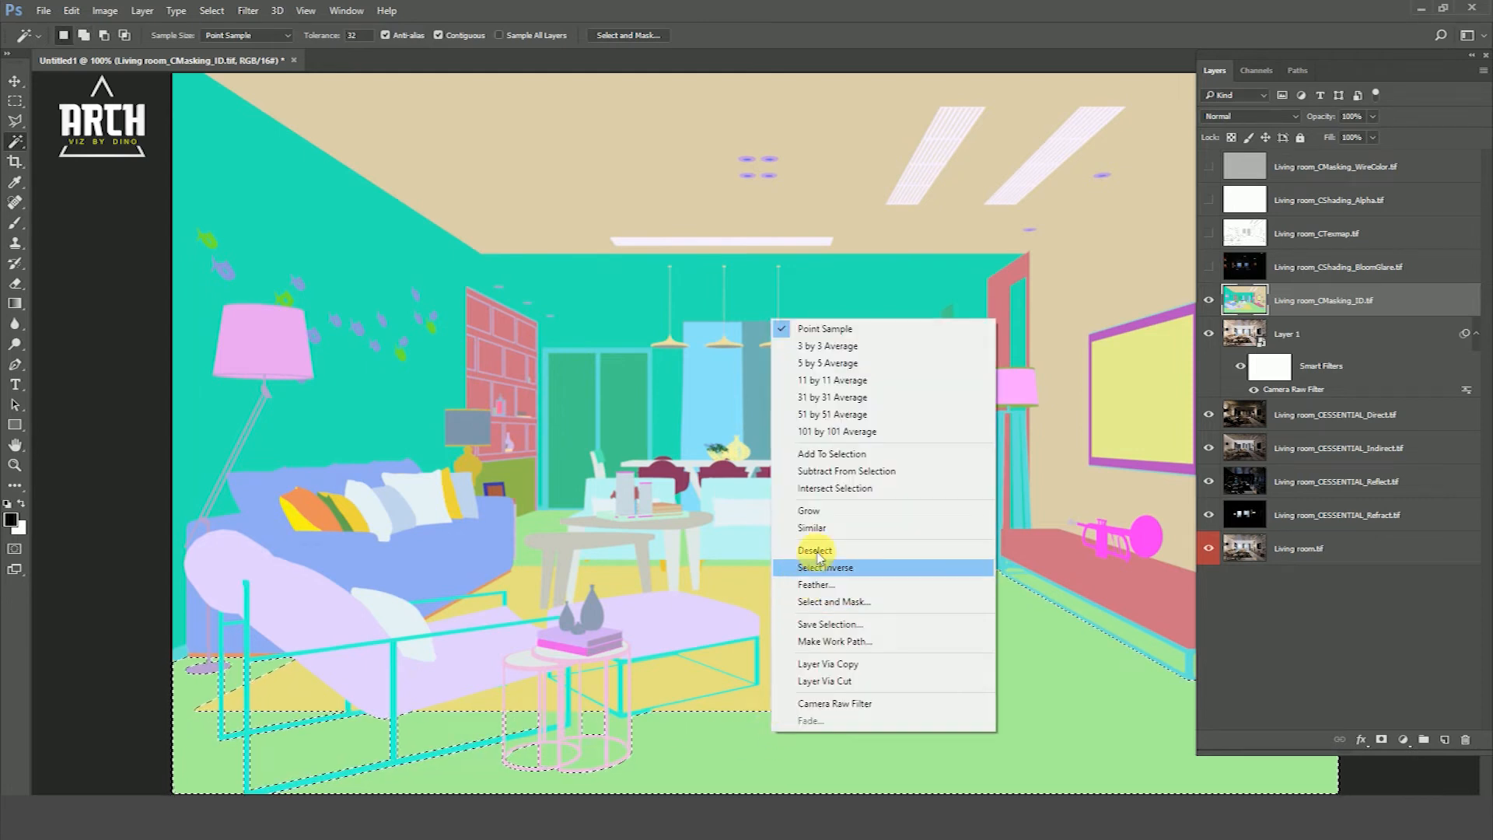
left_click(825, 529)
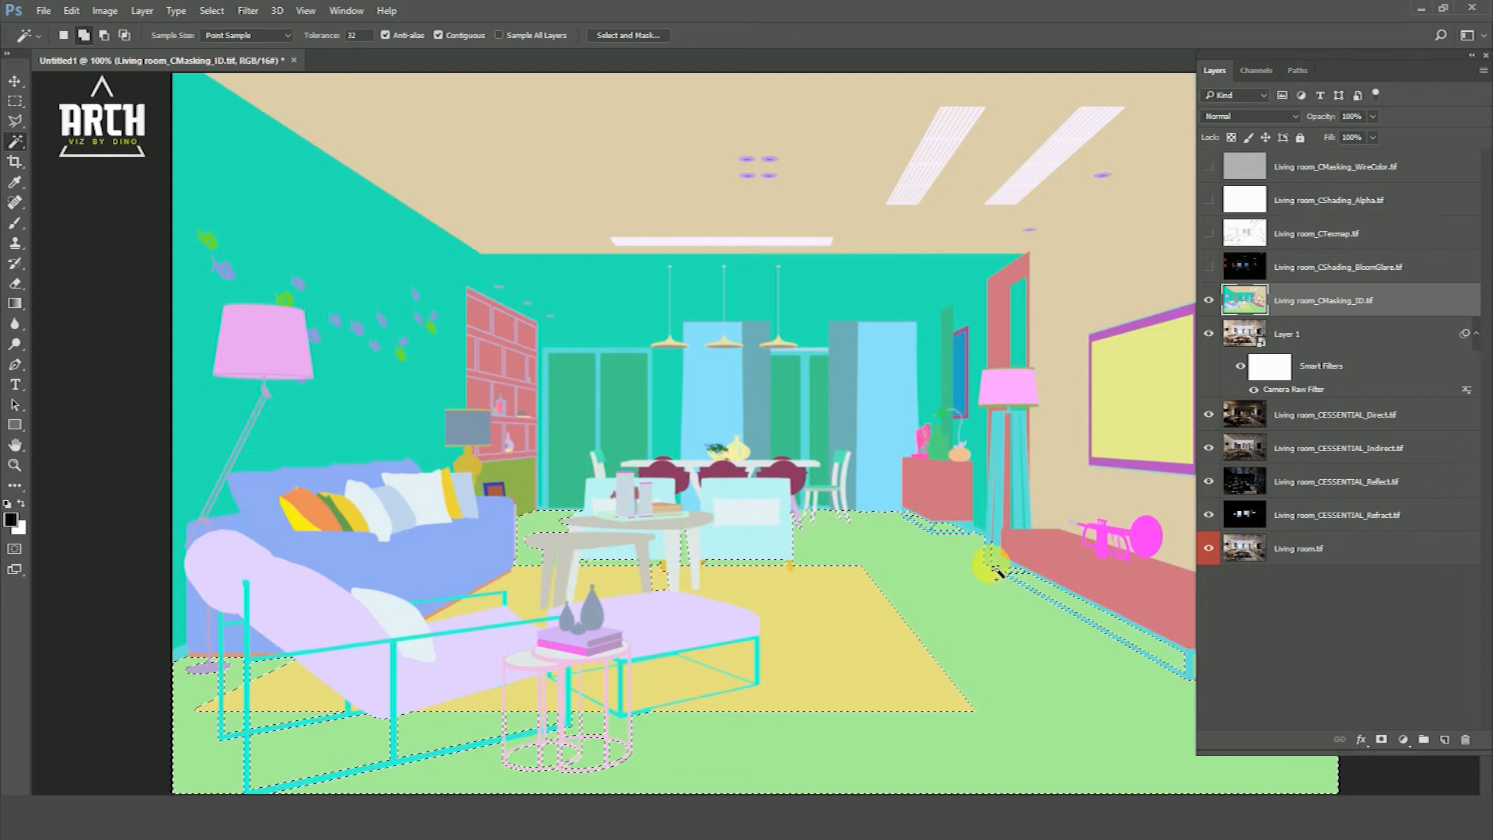
Hide the CMasking_ID layer and add a Curves adjustment above Layer 1, masked to the floor selection
key("ctrl+minus")
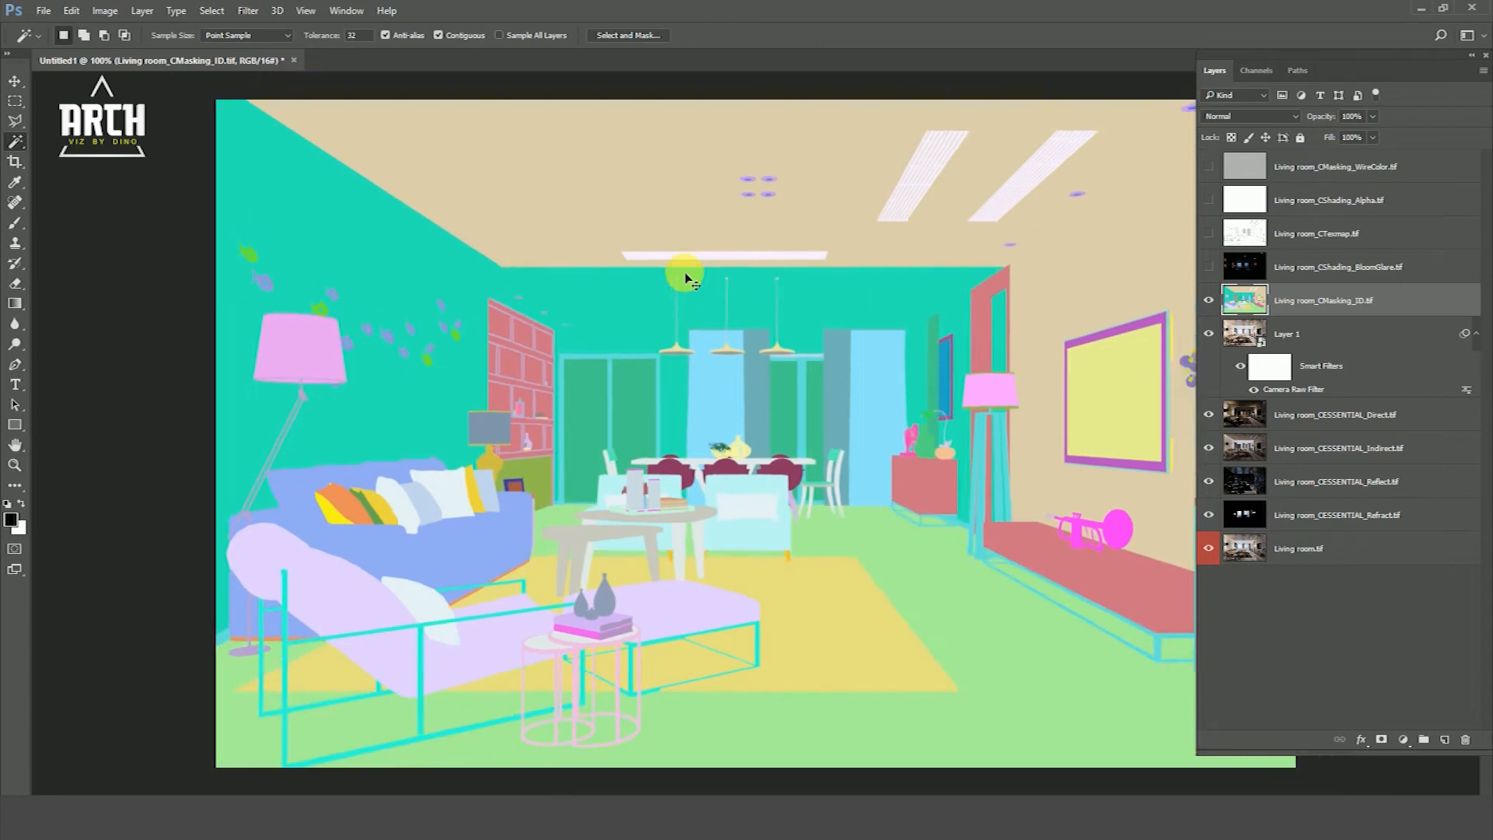
left_click(1209, 300)
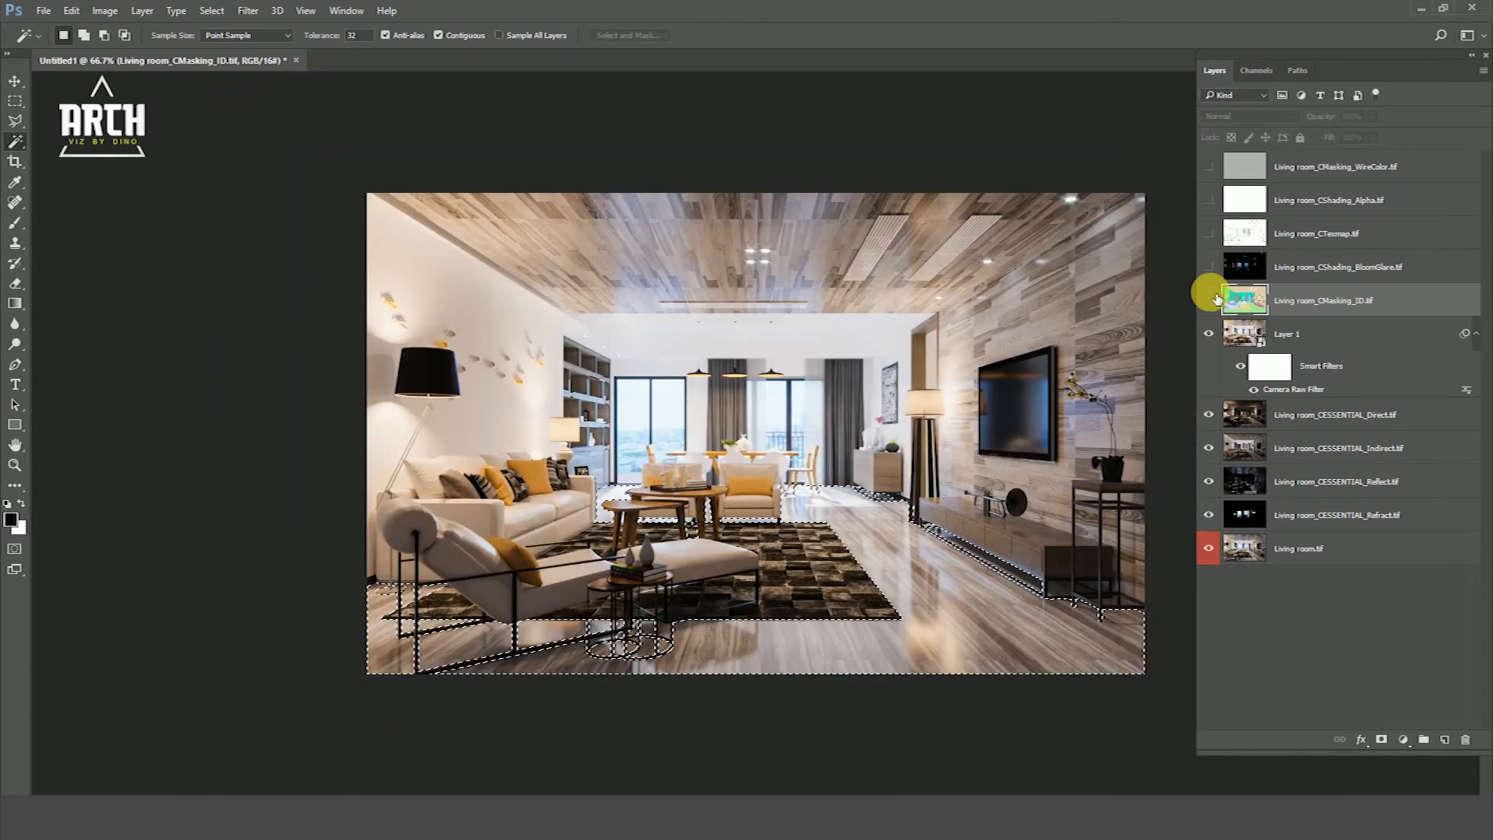
key("ctrl+plus")
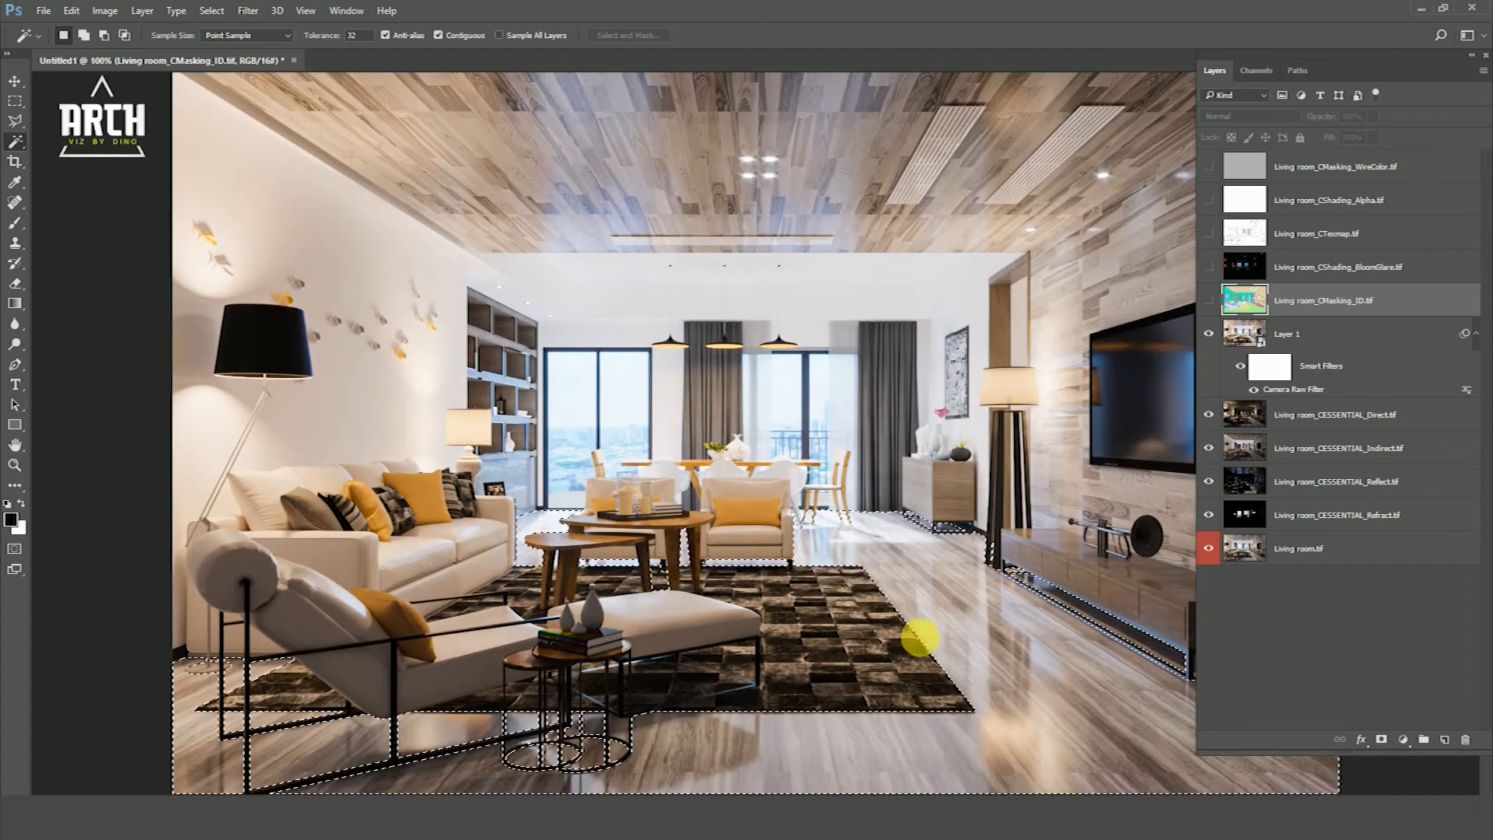
left_click(1313, 334)
left_click(1403, 739)
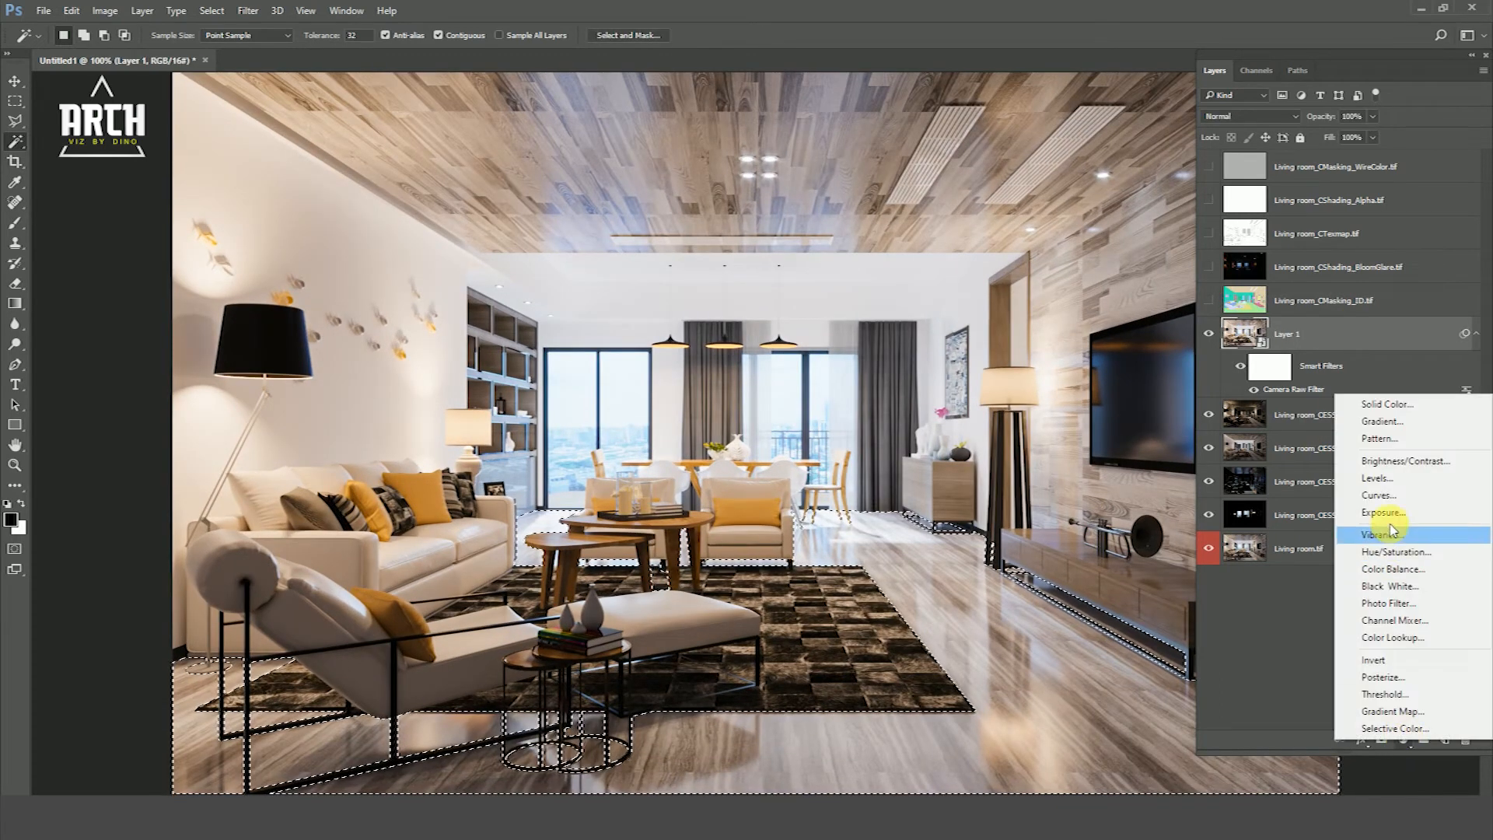
left_click(1391, 496)
Increase the floor's contrast by pulling the curve's darker tones down and holding the lighter tones near the diagonal
left_click_drag(1283, 536, 1290, 542)
left_click(1334, 492)
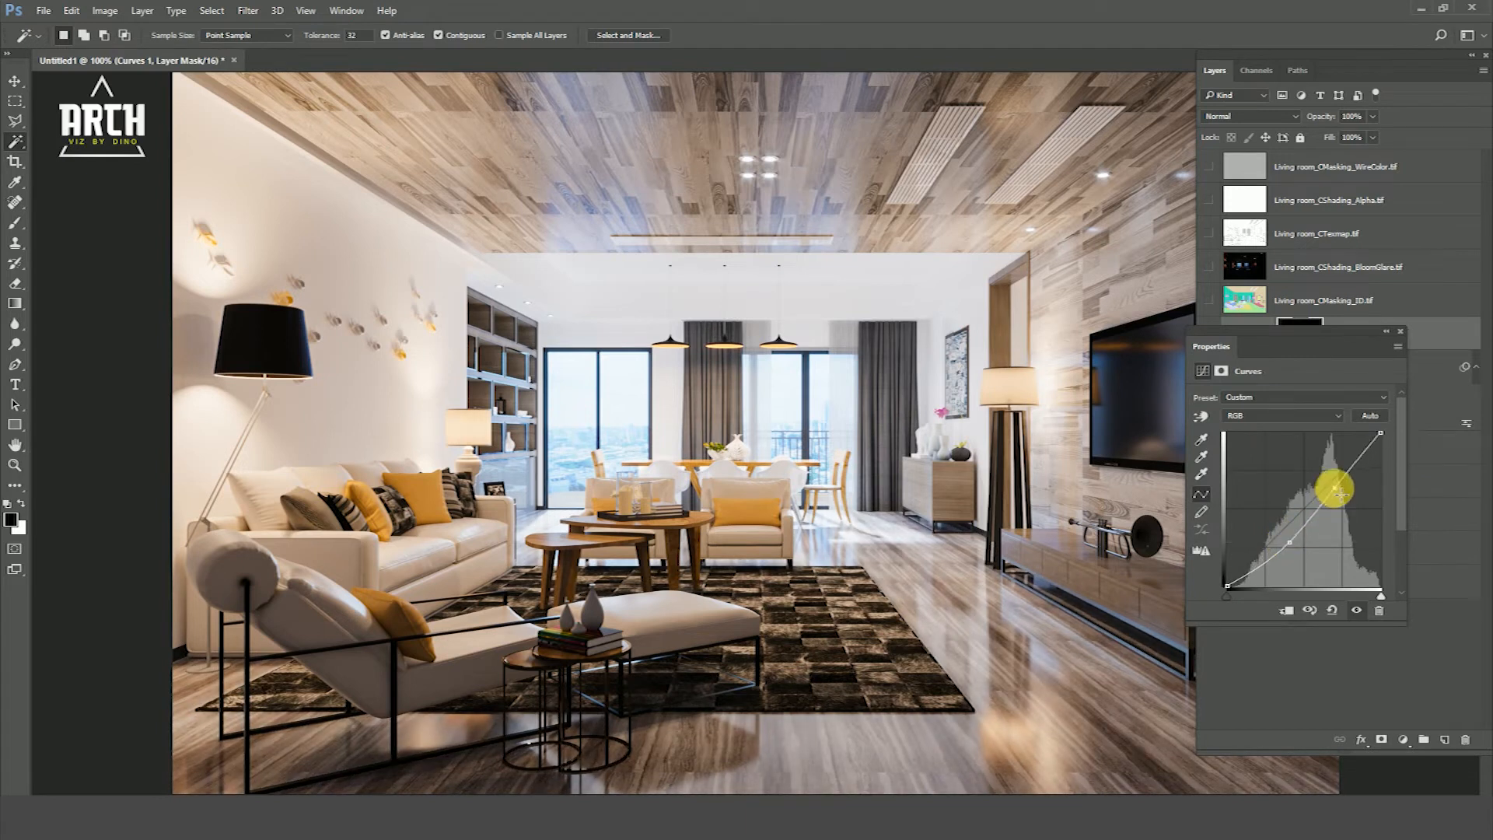
left_click_drag(1337, 492, 1332, 484)
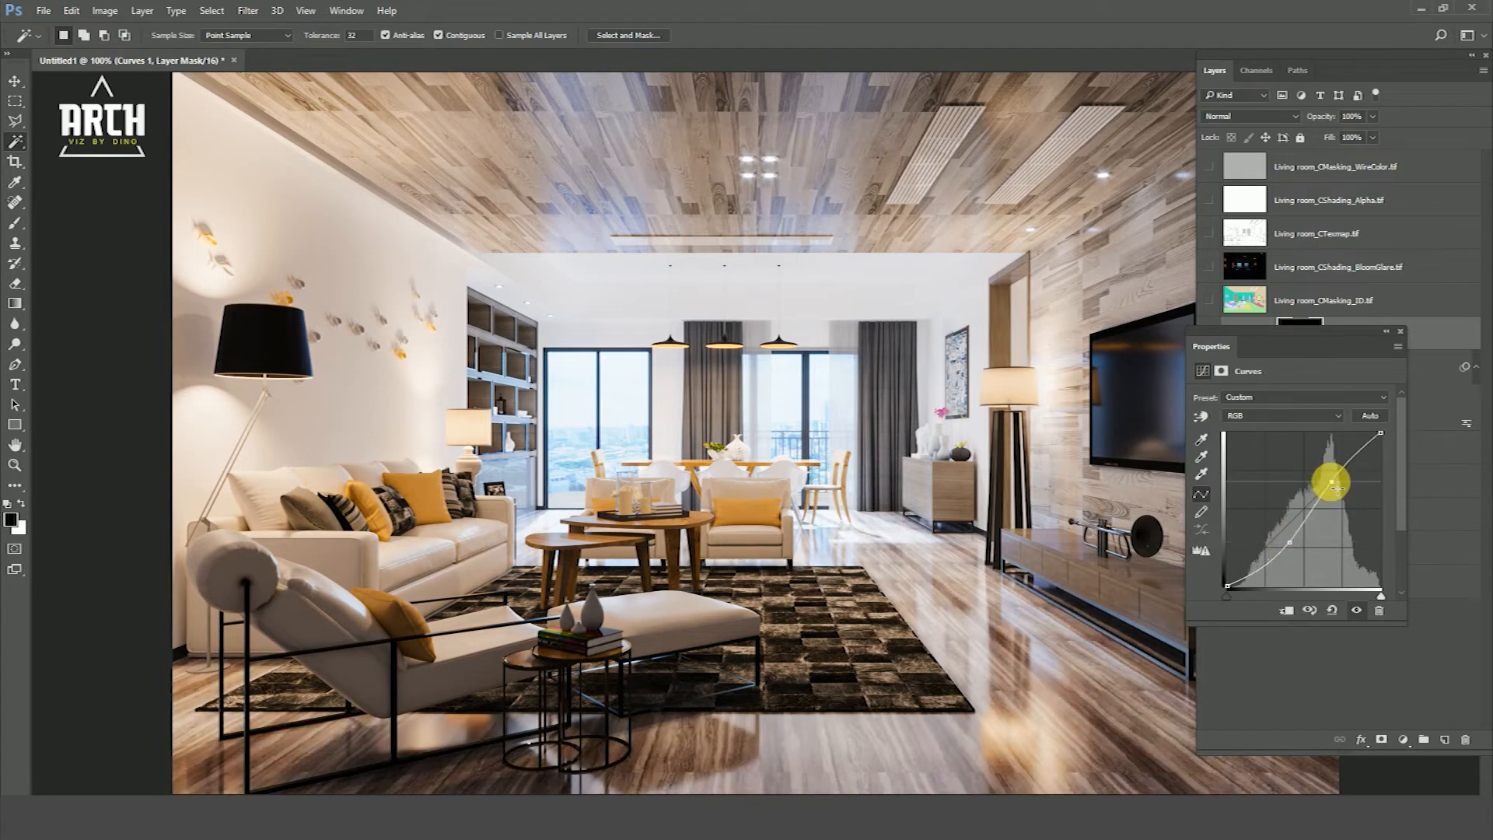
left_click(1401, 333)
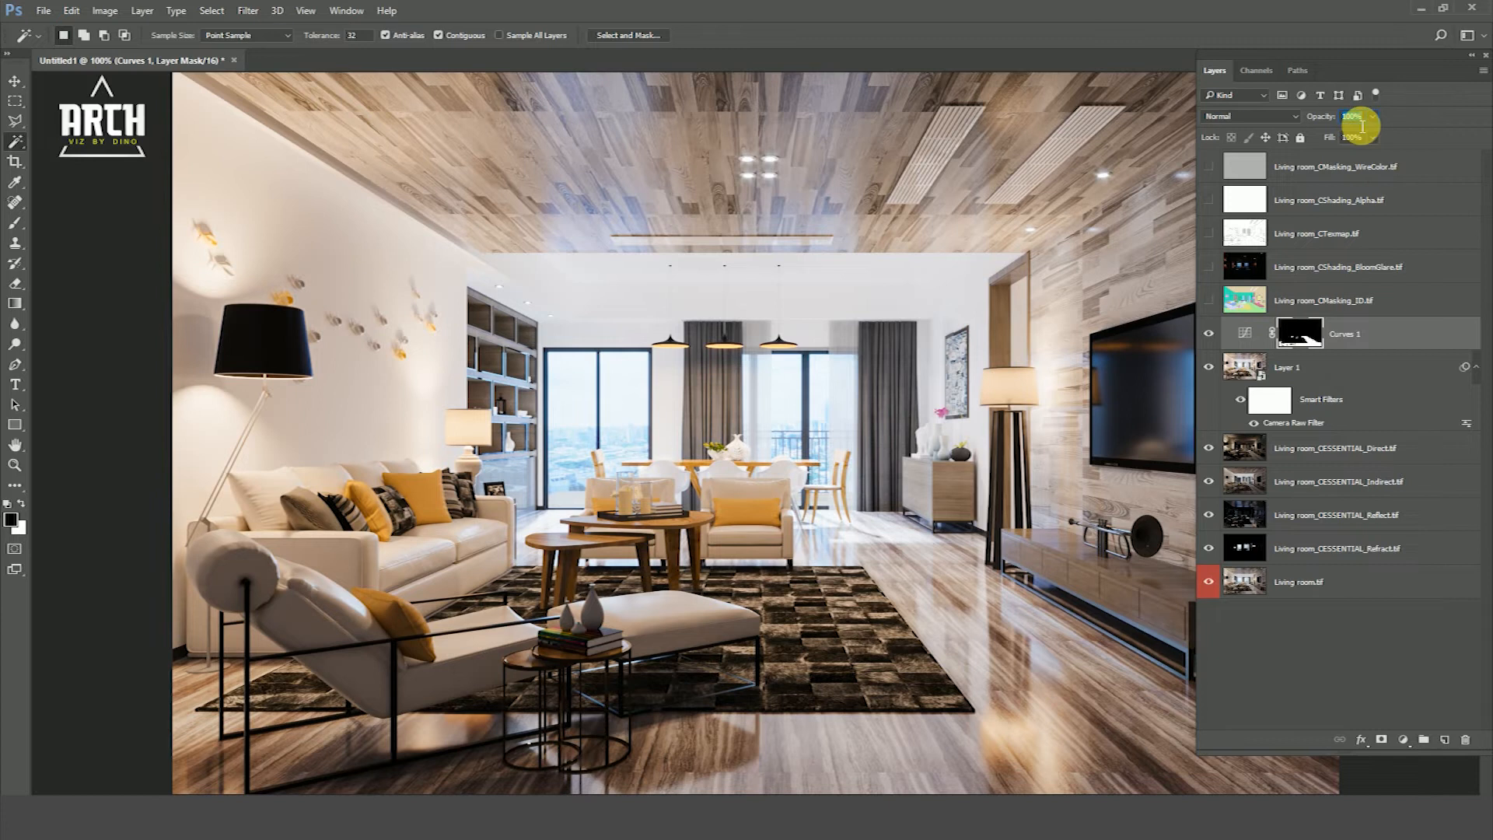
Set the Curves 1 layer's opacity to 80% and compare the floor with and without the adjustment
left_click(1211, 336)
left_click(1211, 336)
left_click(1213, 337)
left_click(1215, 337)
left_click(1215, 337)
left_click(1215, 337)
left_click(1215, 337)
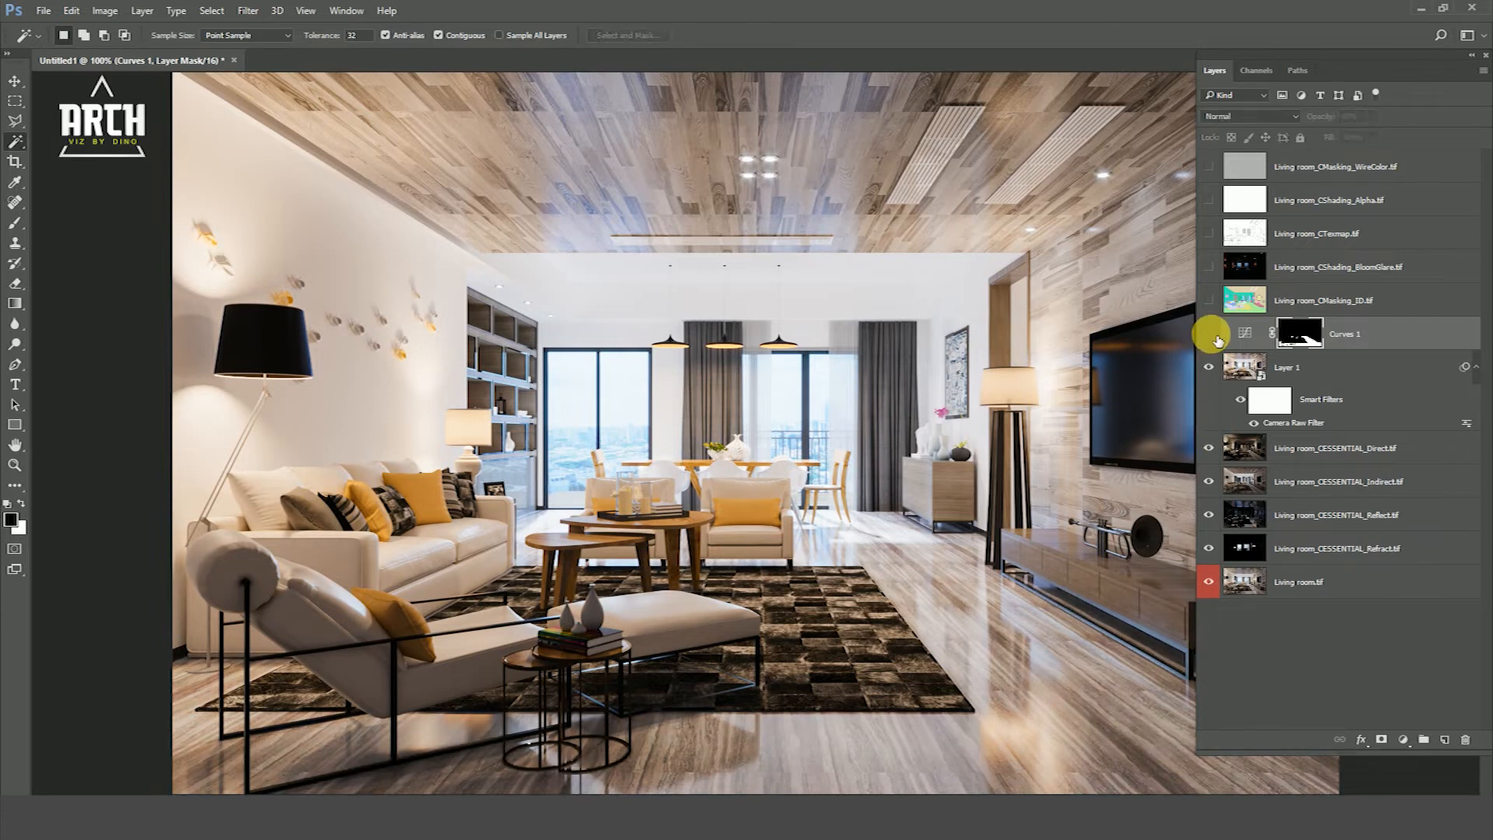
left_click(1216, 337)
Show the CMasking_ID layer and select its beige ceiling and TV wall area with the Magic Wand
left_click(1209, 300)
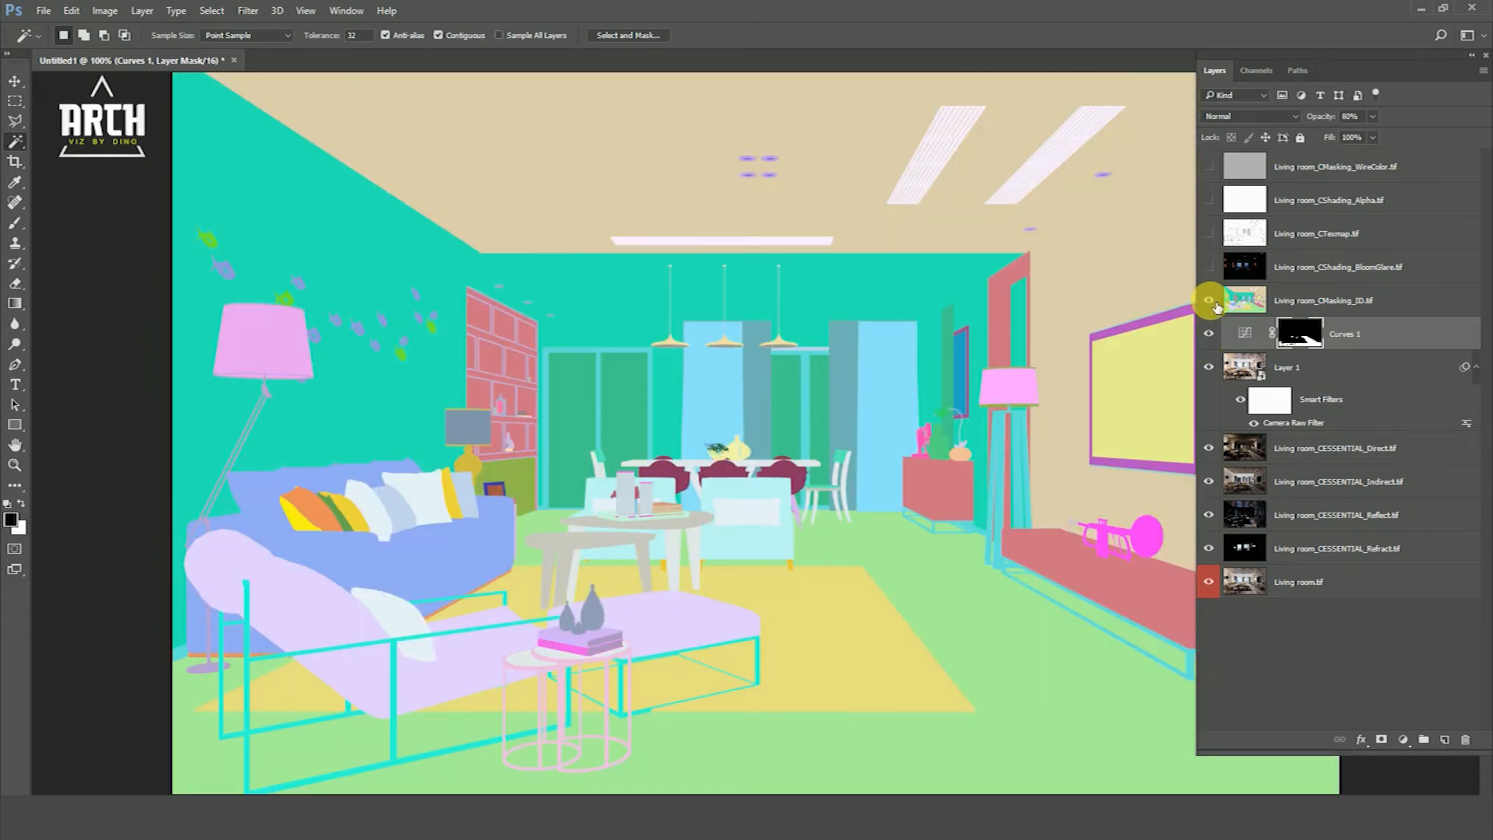
left_click(1209, 300)
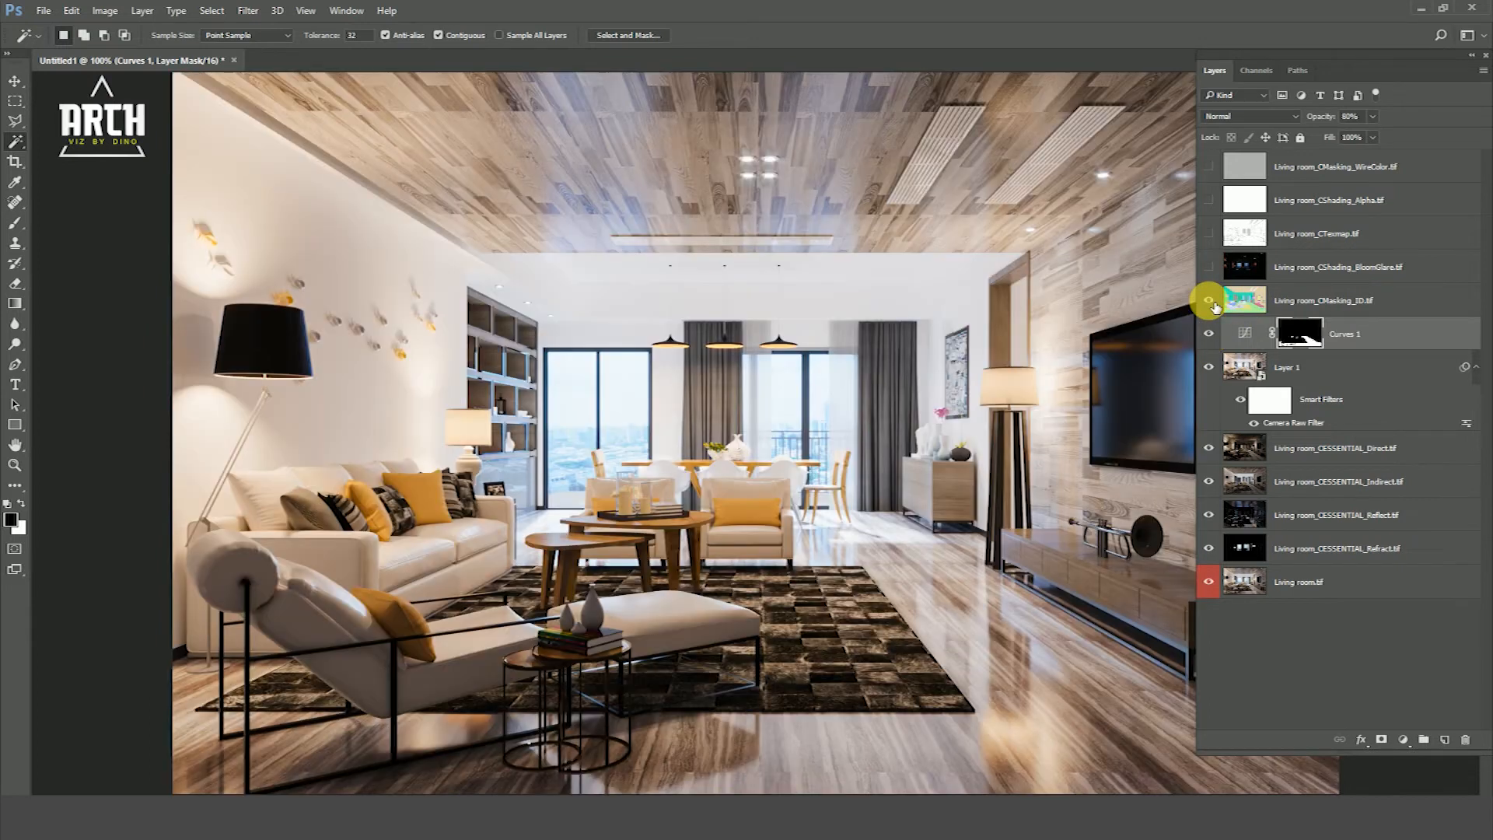
left_click(1210, 300)
left_click(1317, 300)
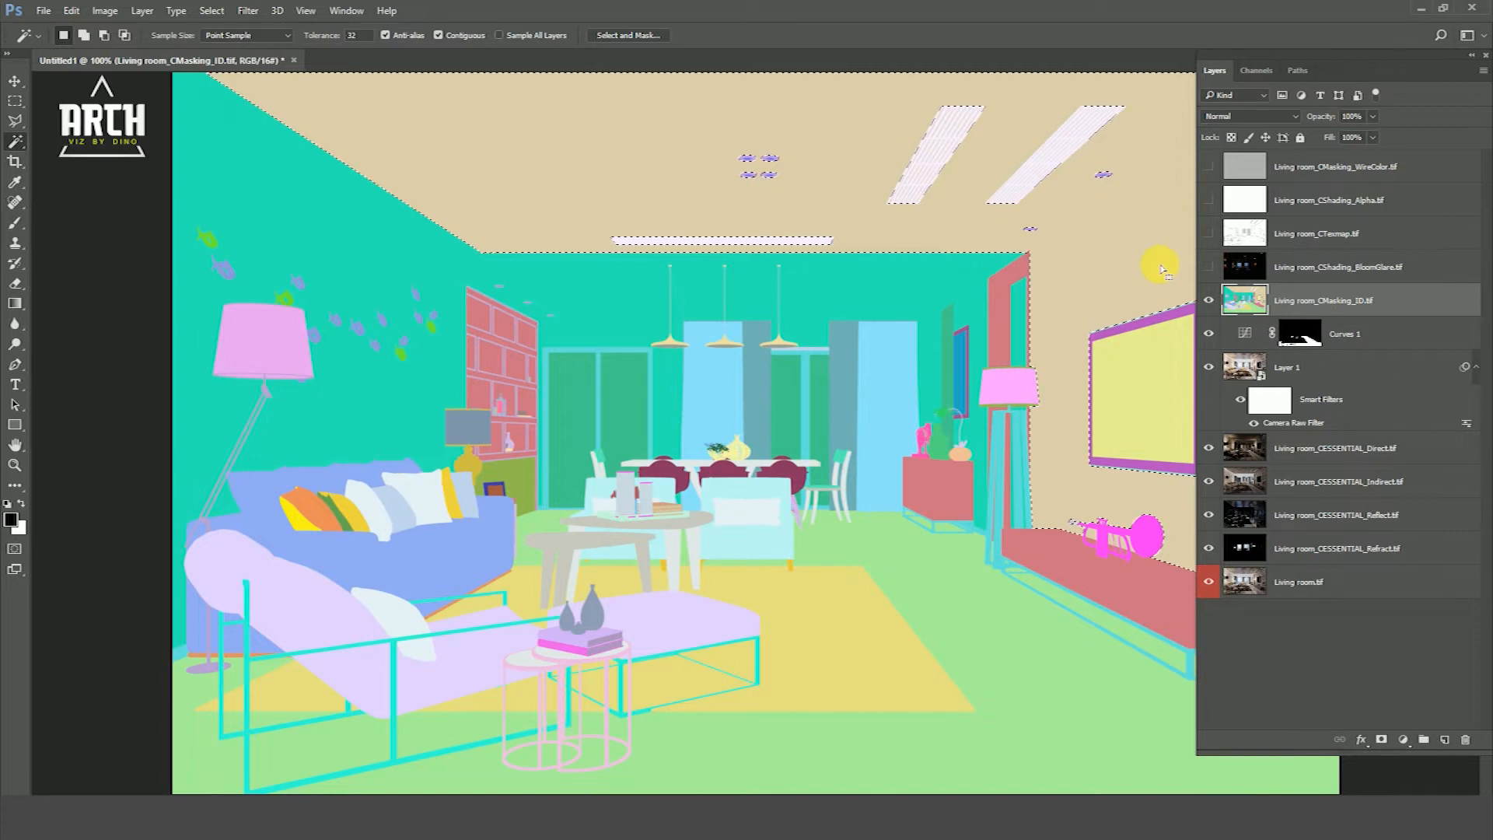
Hide the CMasking_ID layer and add a Curves adjustment above Curves 1, masked to the ceiling and TV wall selection
left_click(1209, 300)
left_click(1419, 336)
left_click(1403, 740)
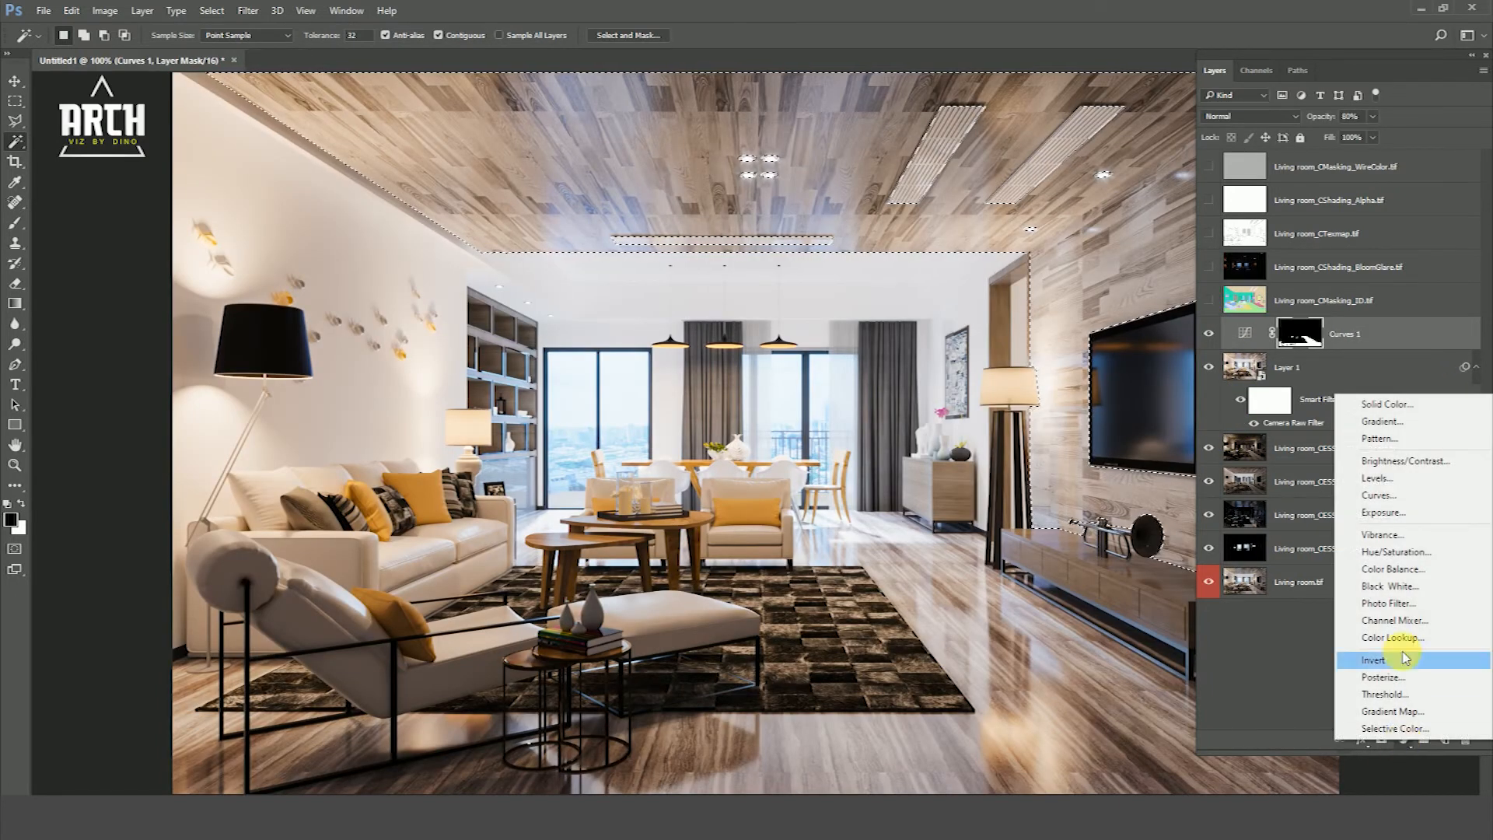
left_click(1377, 496)
Add slight contrast to the wood ceiling and wall by lowering the curve's darker tones and raising its lighter tones, and compare before and after
left_click_drag(1279, 537, 1285, 547)
left_click(1343, 486)
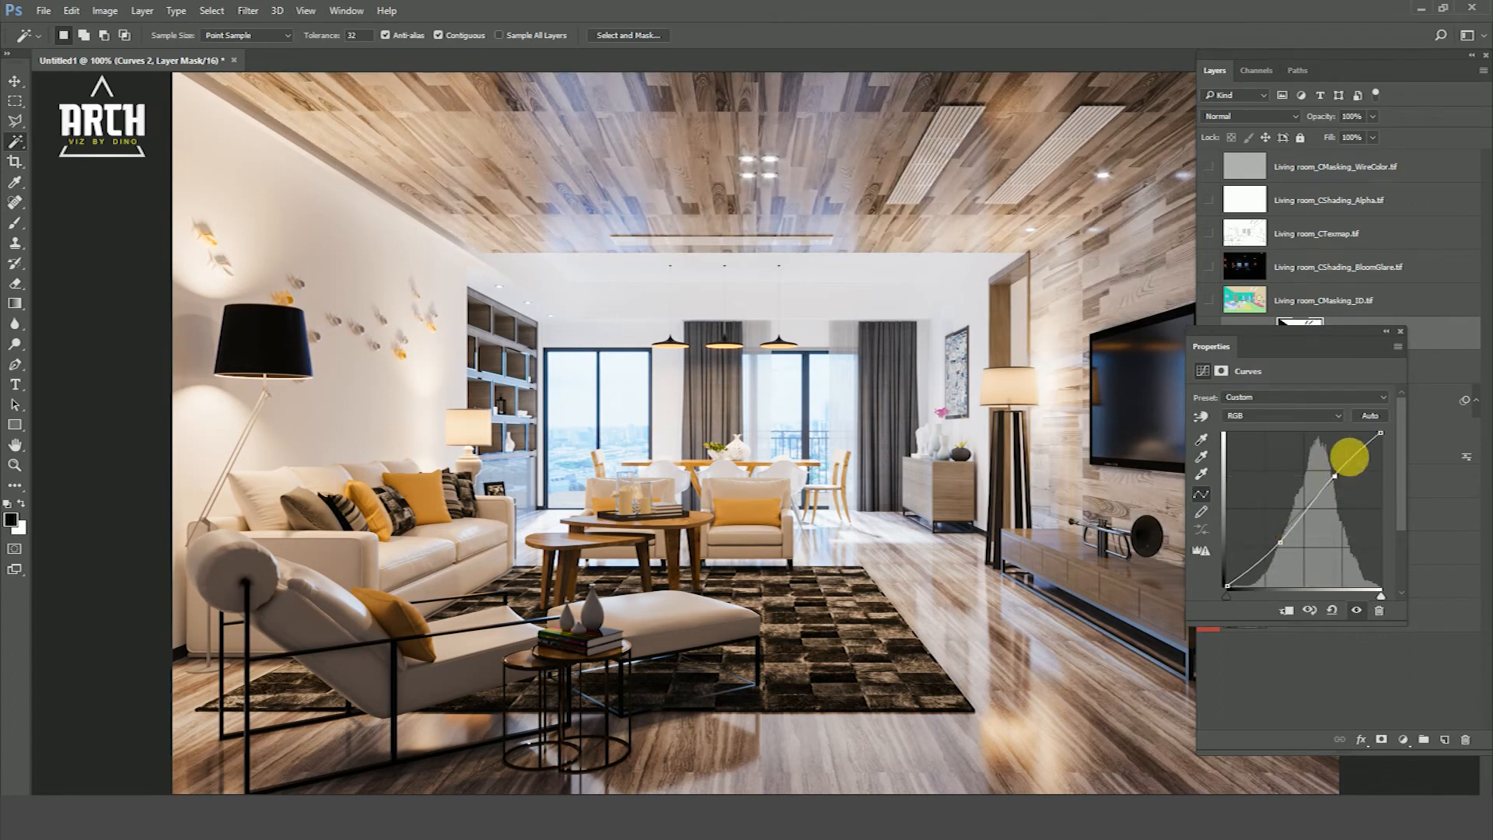
left_click(1399, 331)
left_click(1218, 336)
left_click(1218, 336)
left_click(1218, 336)
left_click(1218, 336)
left_click(1218, 336)
left_click(1218, 336)
left_click(1218, 336)
left_click(1218, 336)
Show the CMasking_ID layer and select the yellow rug area, adding its separate pieces around the chaise and side tables
left_click(1209, 300)
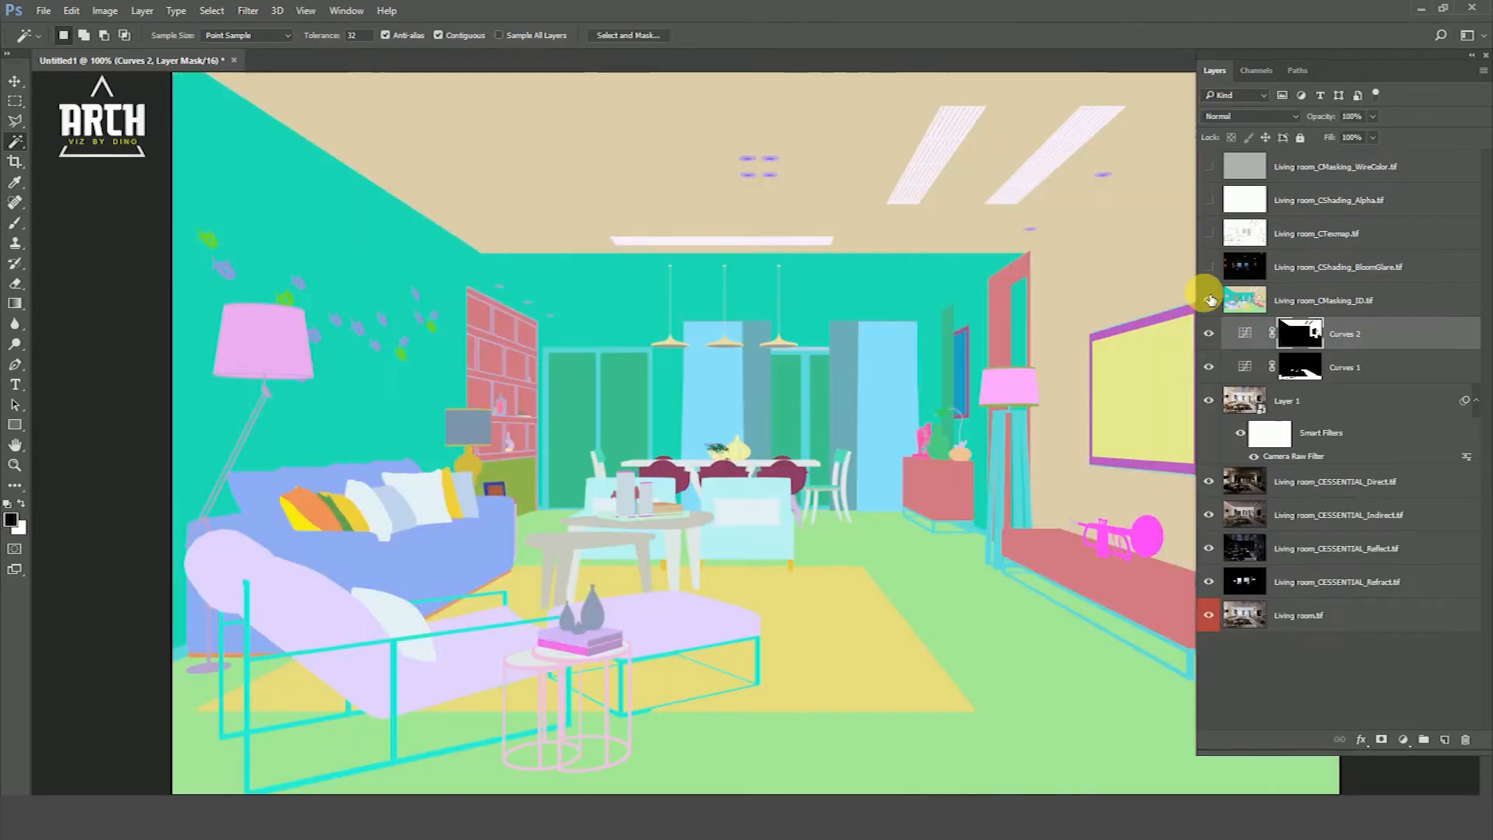
left_click(1307, 300)
left_click(852, 625)
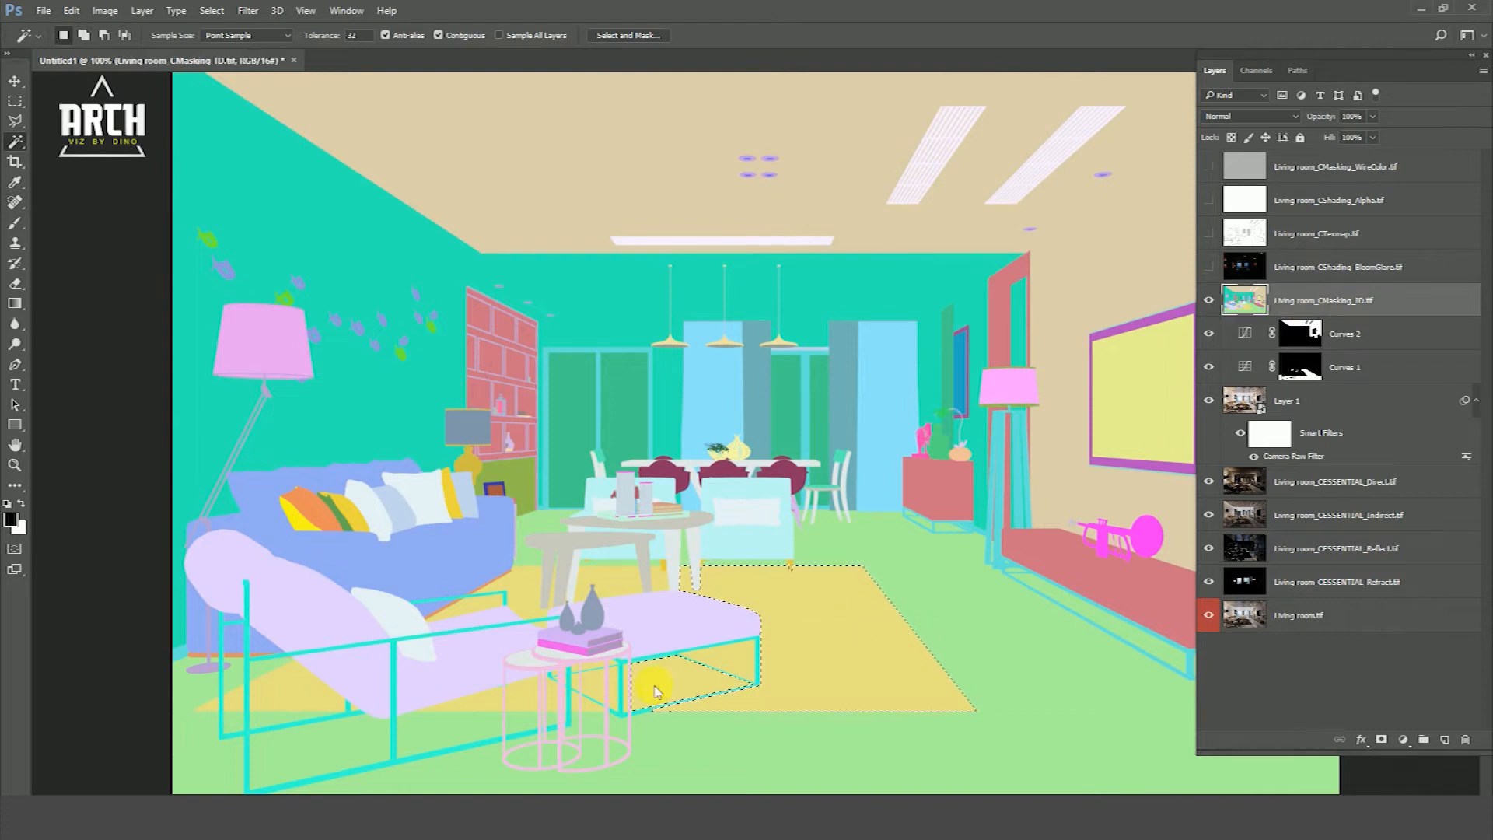
left_click(336, 714)
left_click(530, 706)
left_click(553, 704)
left_click(597, 706)
left_click(614, 678)
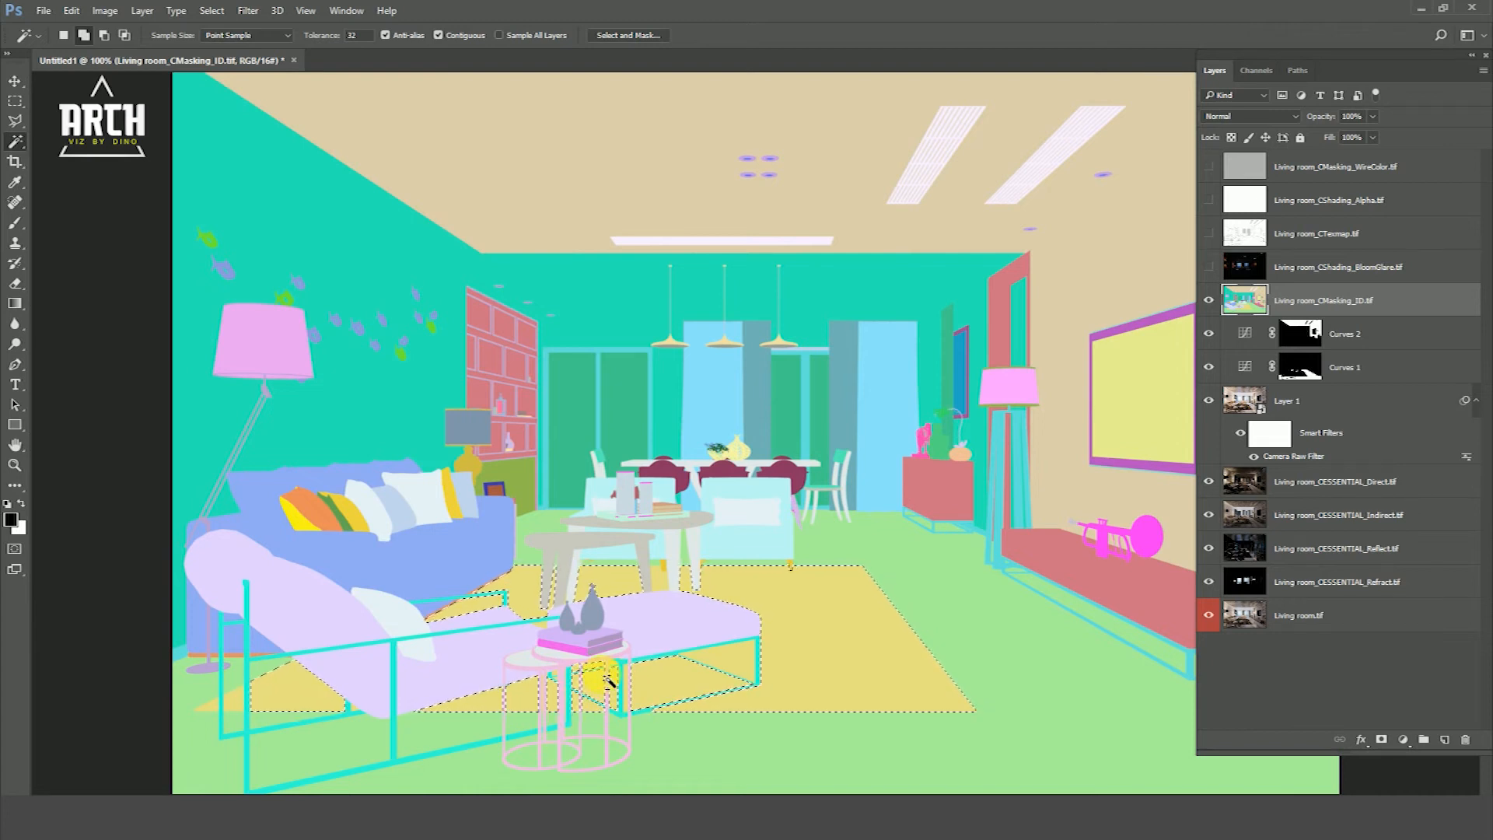
Add the remaining small rug pieces between the side table legs and behind the chaise frame to the selection
scroll(610, 682, "up", 3)
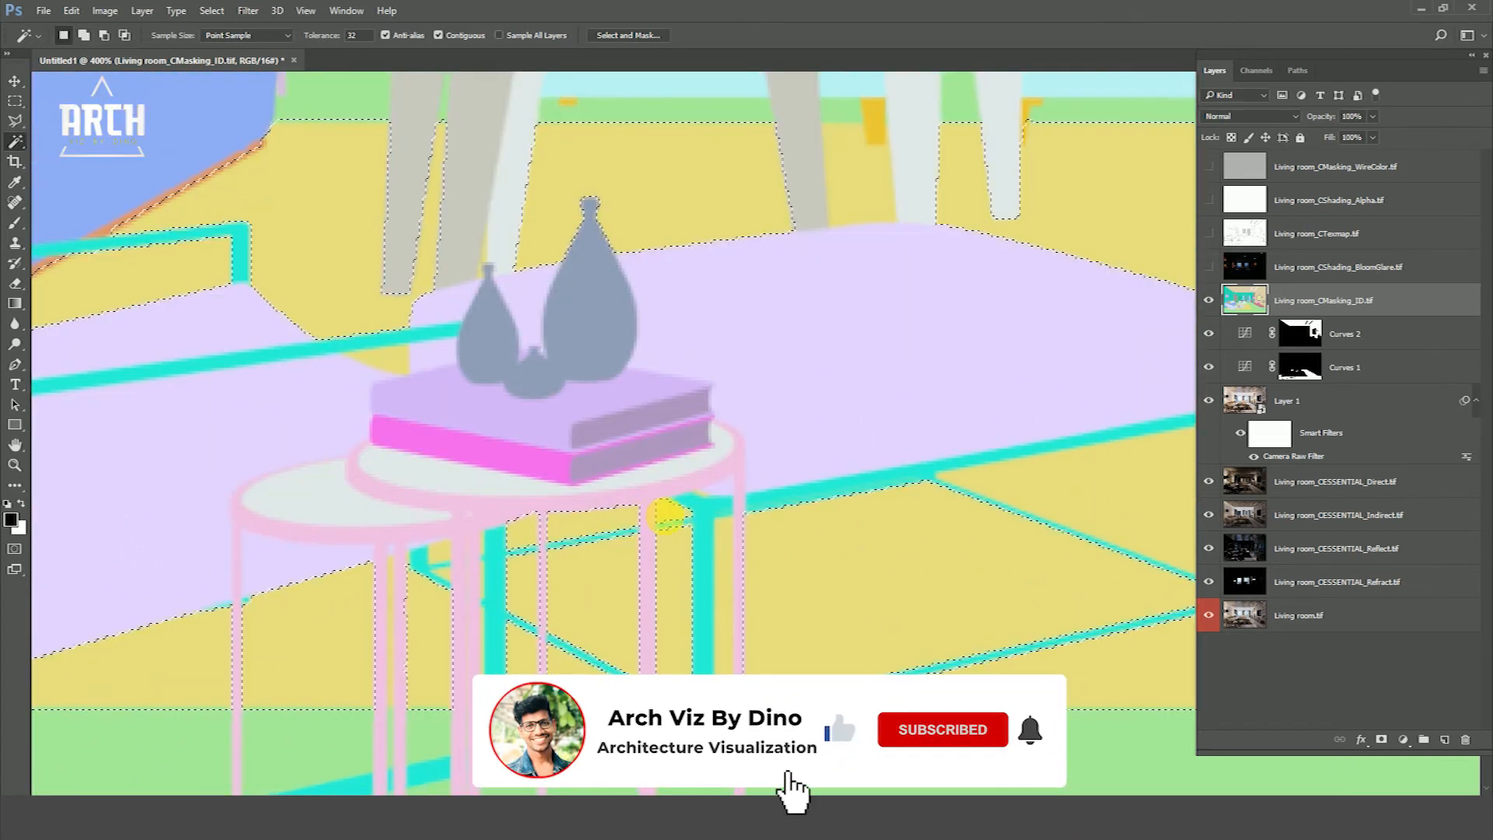
left_click(442, 573, "shift")
left_click(440, 552, "shift")
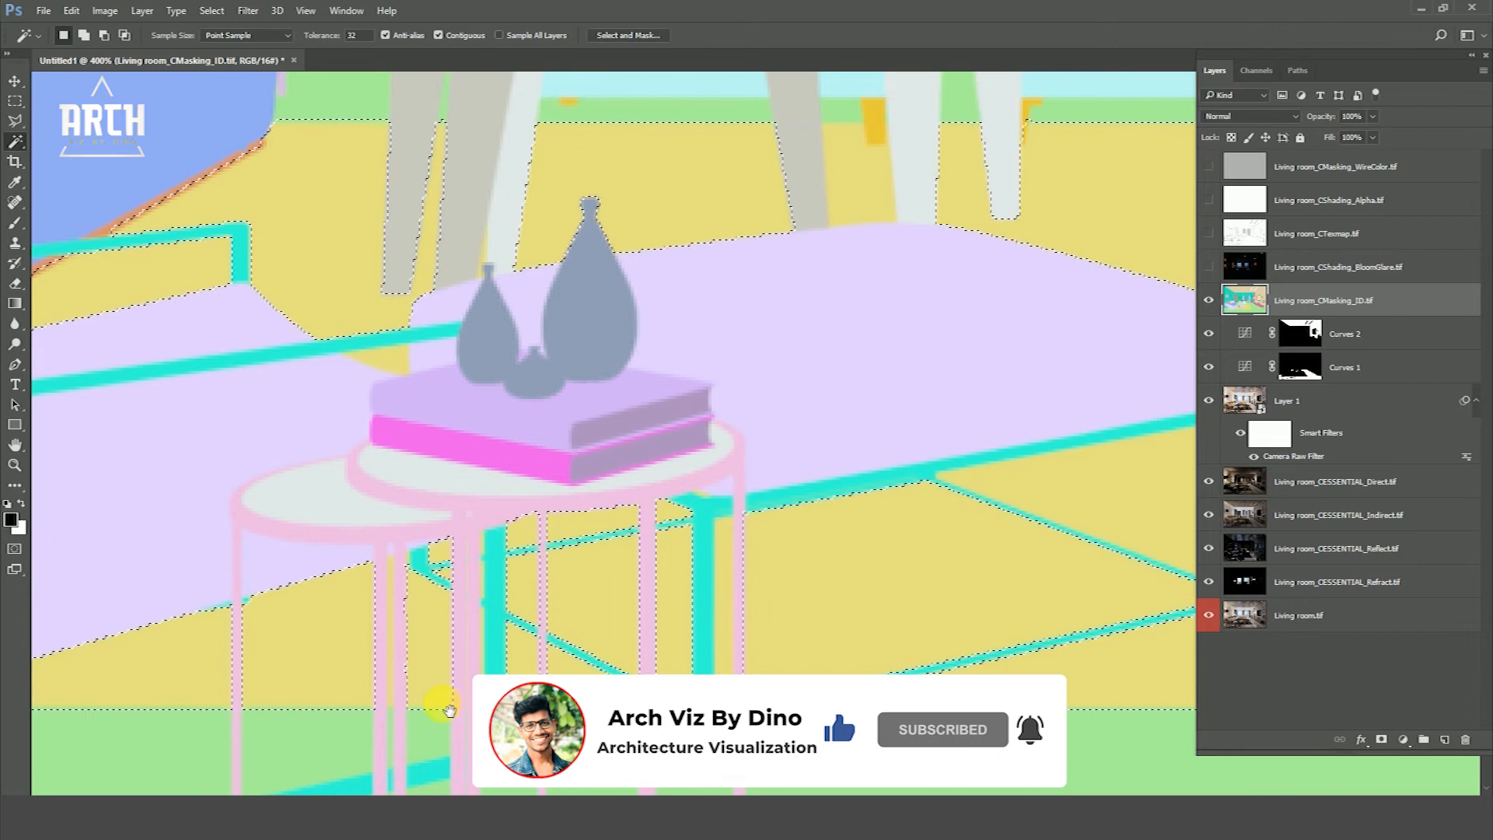
left_click_drag(453, 656, 995, 531)
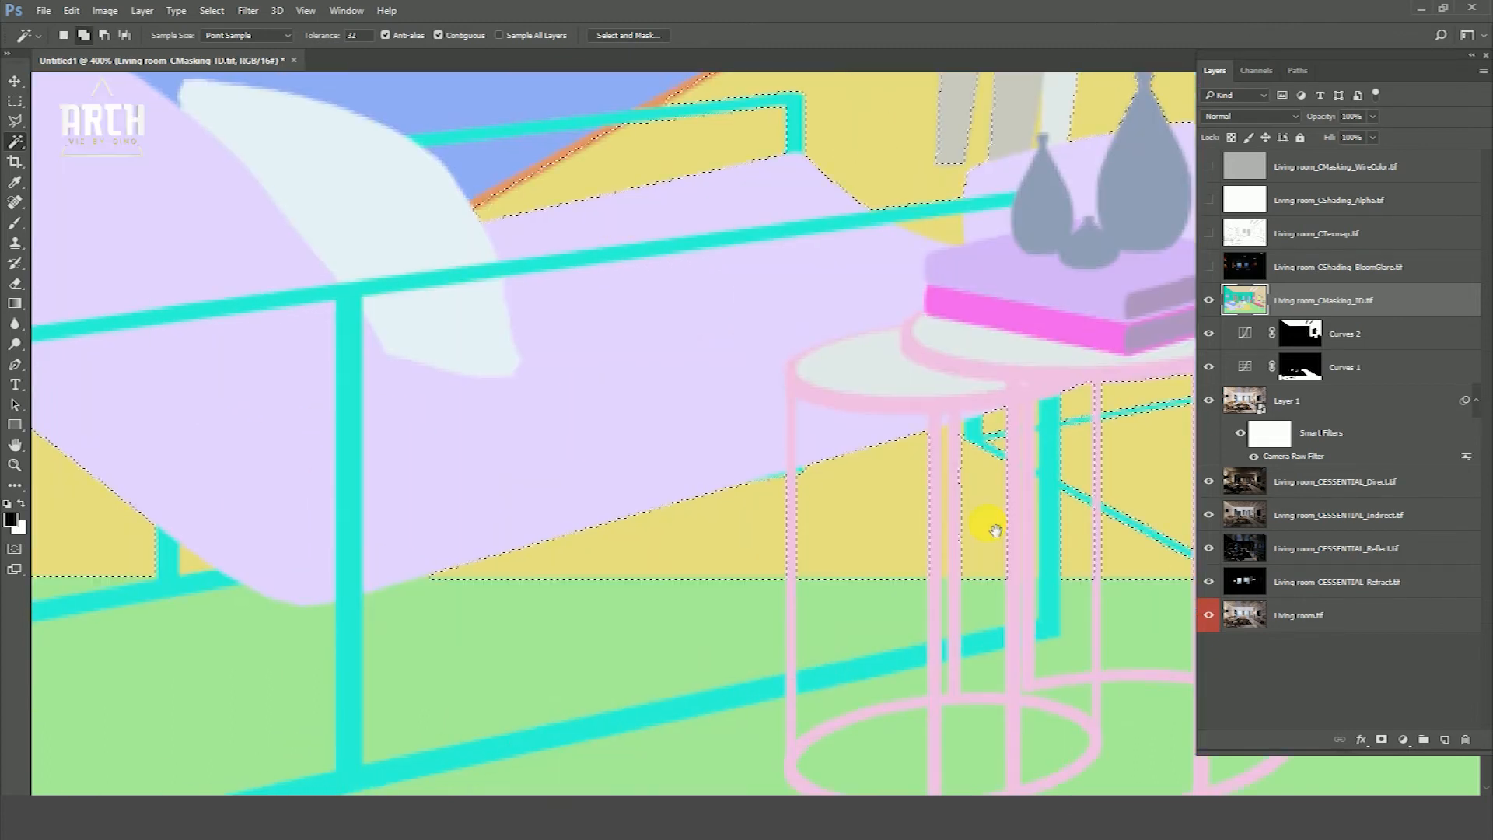
left_click_drag(567, 609, 943, 609)
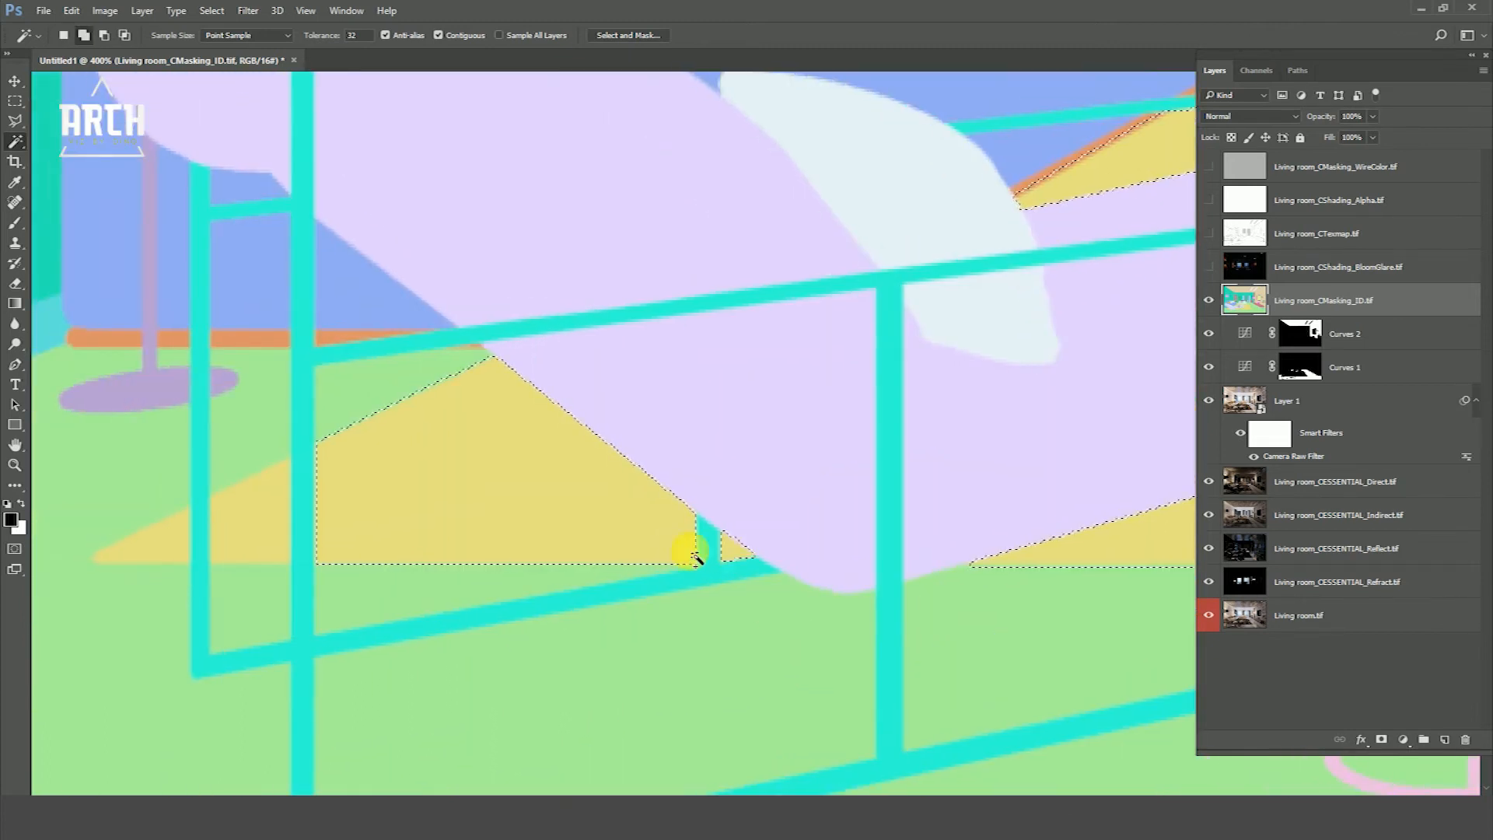
left_click(166, 543, "shift")
left_click(265, 547, "shift")
Check the rug selection around the chaise, coffee tables and armchairs for missed areas
key("ctrl+minus")
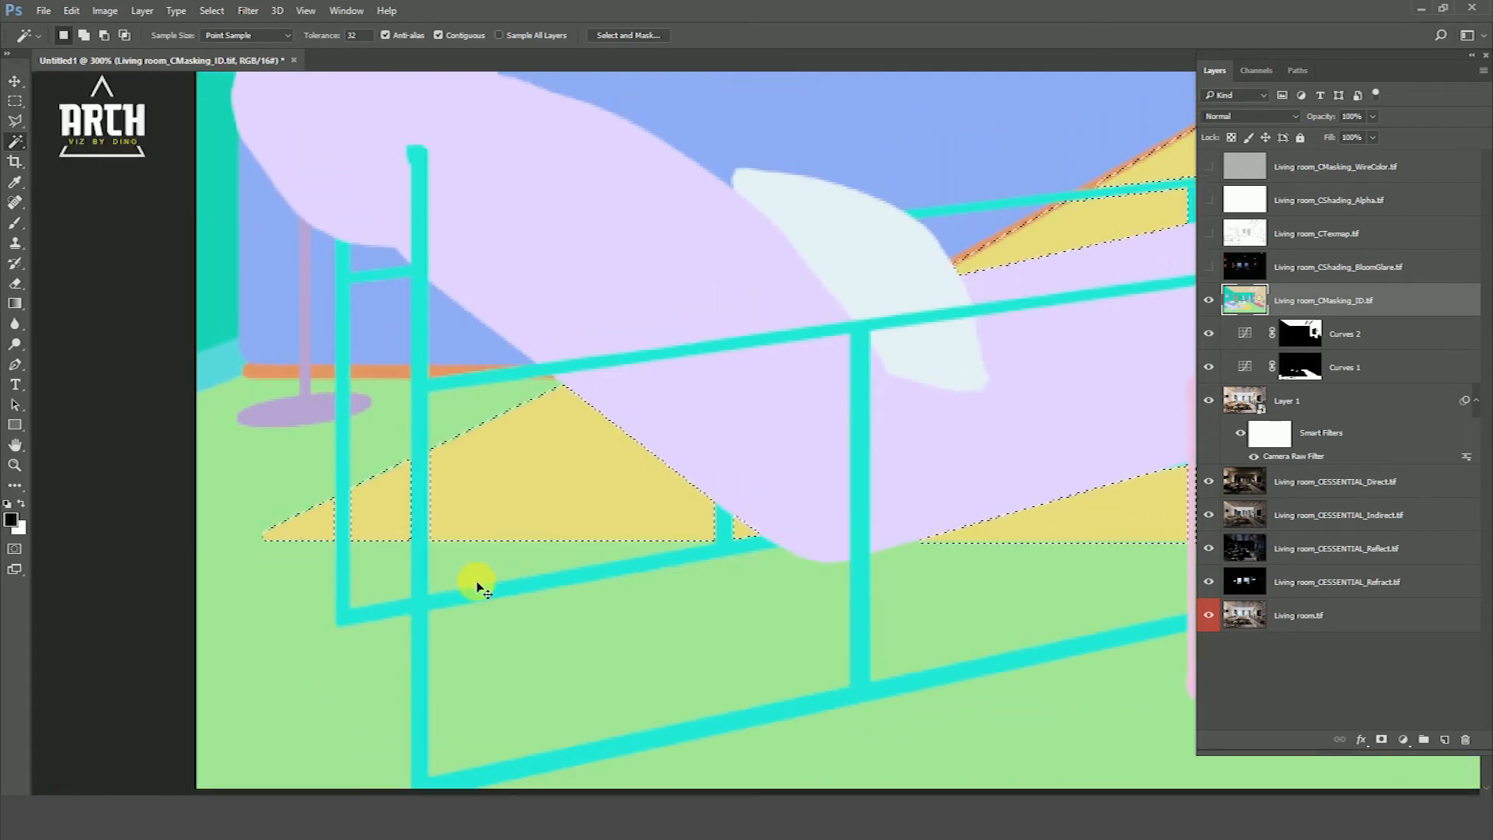
key("ctrl+minus")
left_click_drag(796, 360, 443, 509)
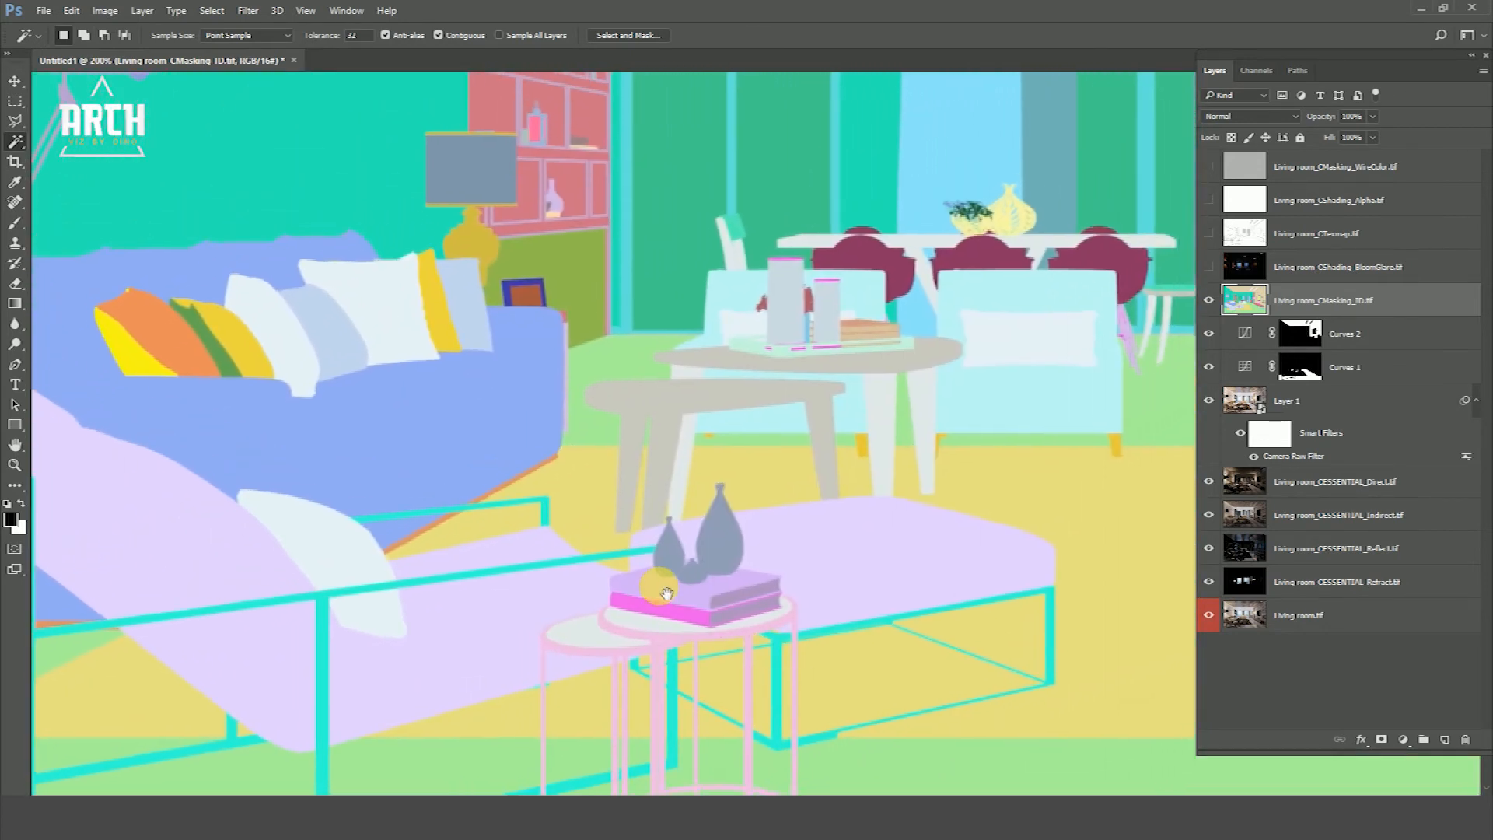
left_click_drag(976, 573, 788, 609)
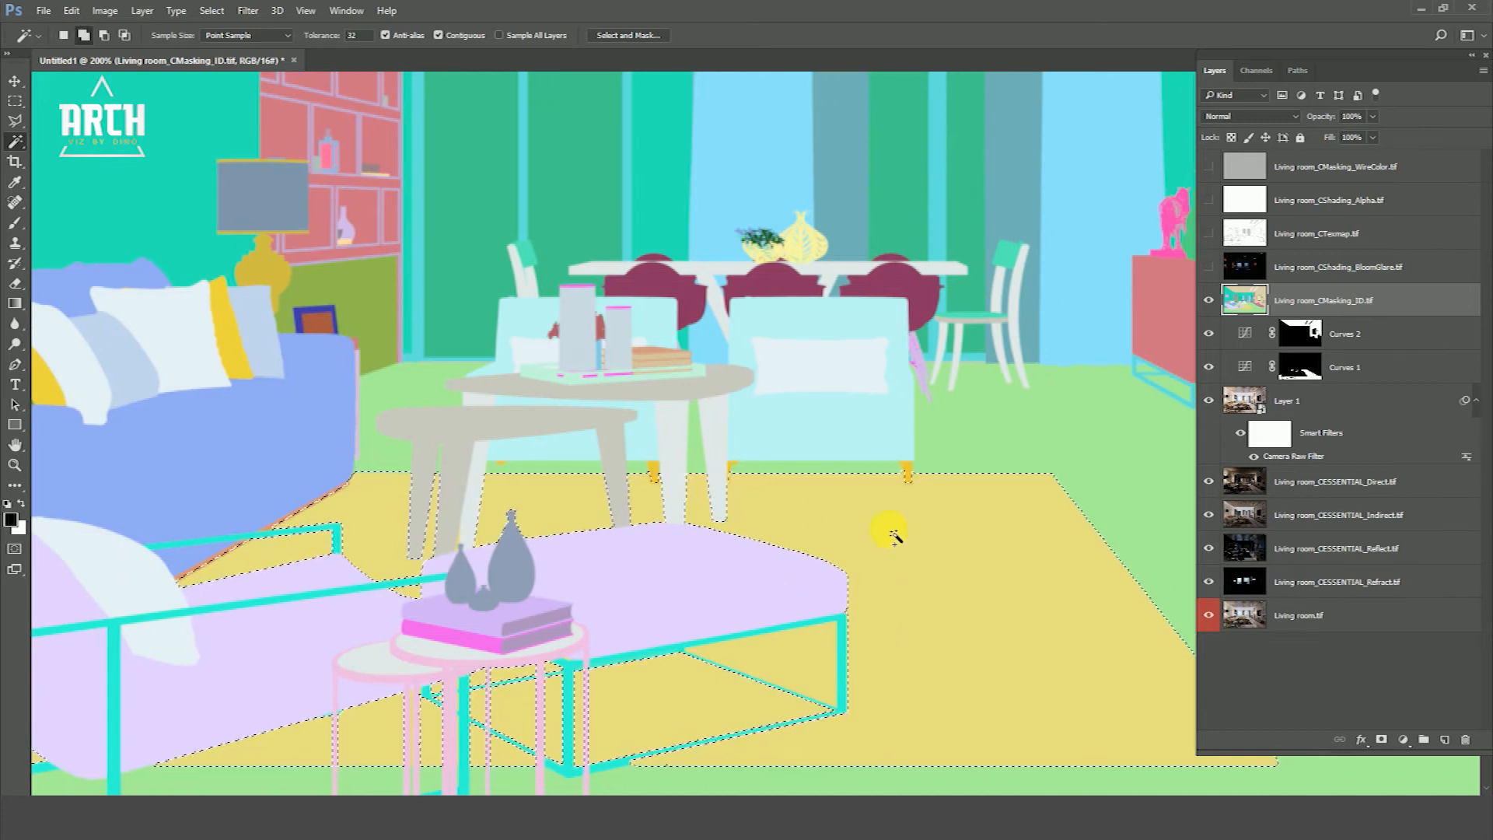
left_click_drag(913, 572, 809, 632)
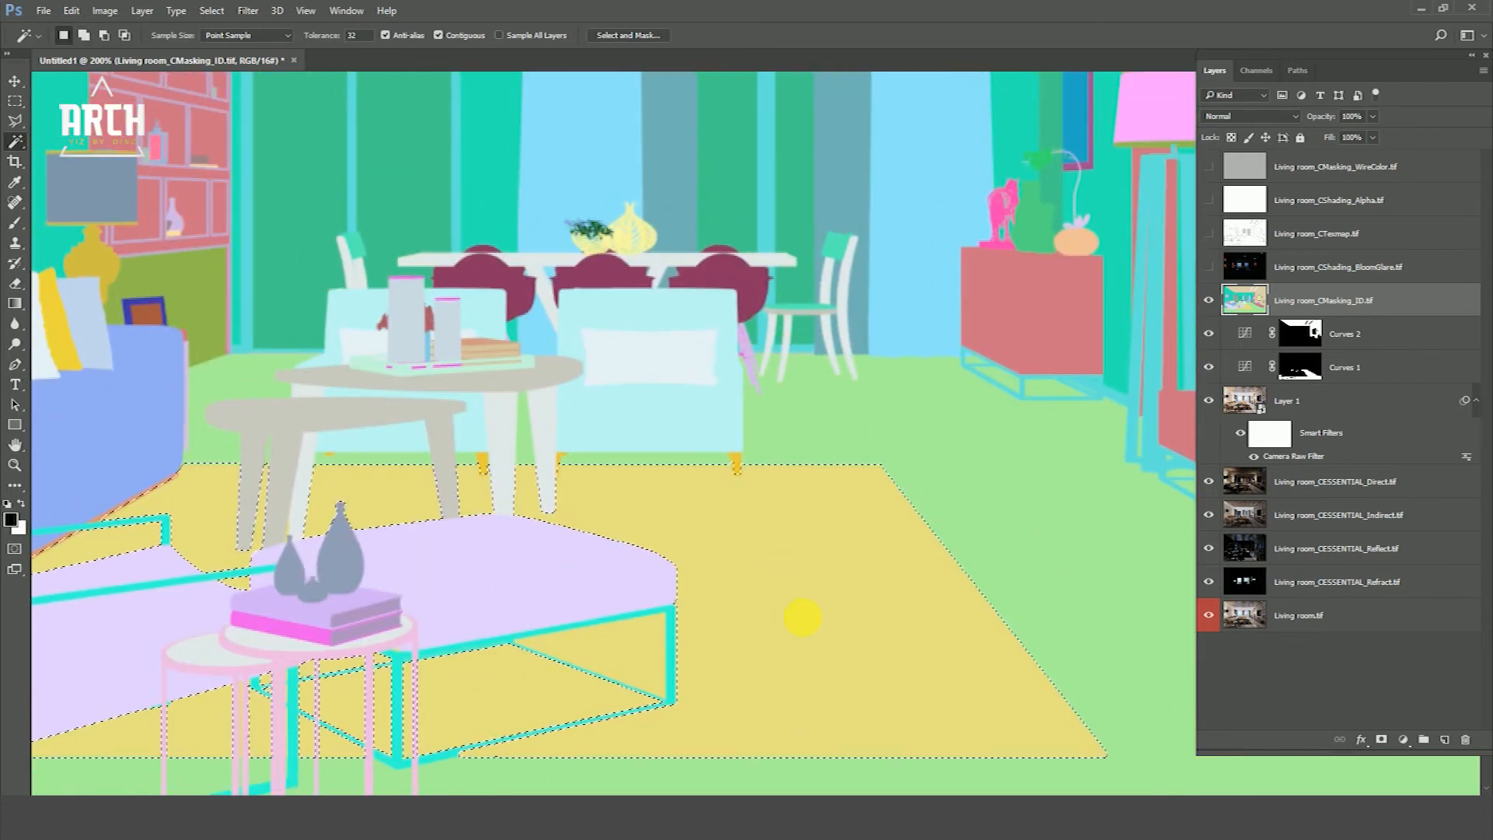
key("ctrl+minus")
key("ctrl+minus")
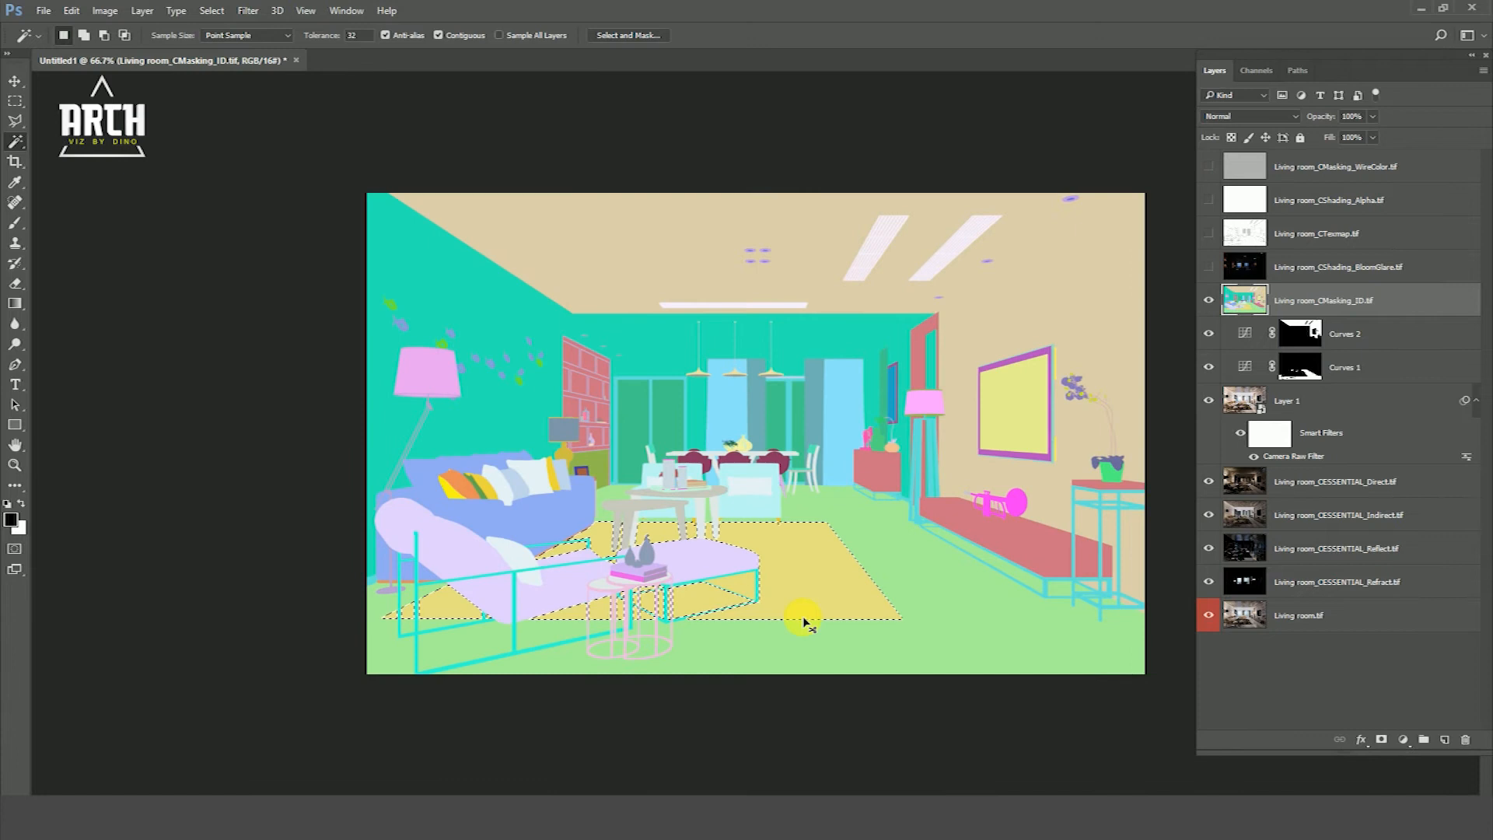
key("ctrl+plus")
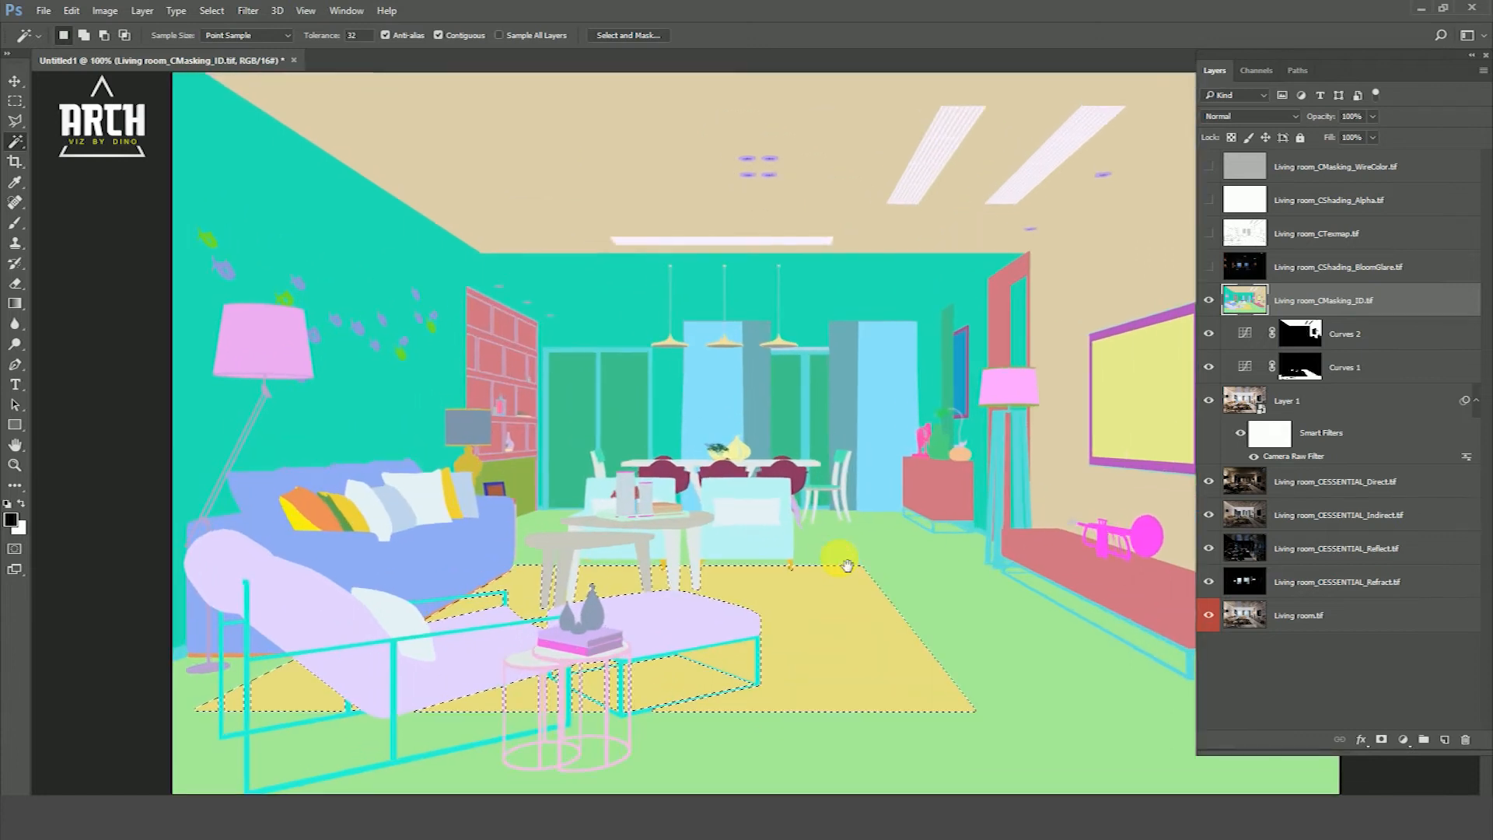
Hide the CMasking_ID layer and add a Curves adjustment above Curves 2, masked to the rug selection
left_click(1208, 301)
left_click(1357, 332)
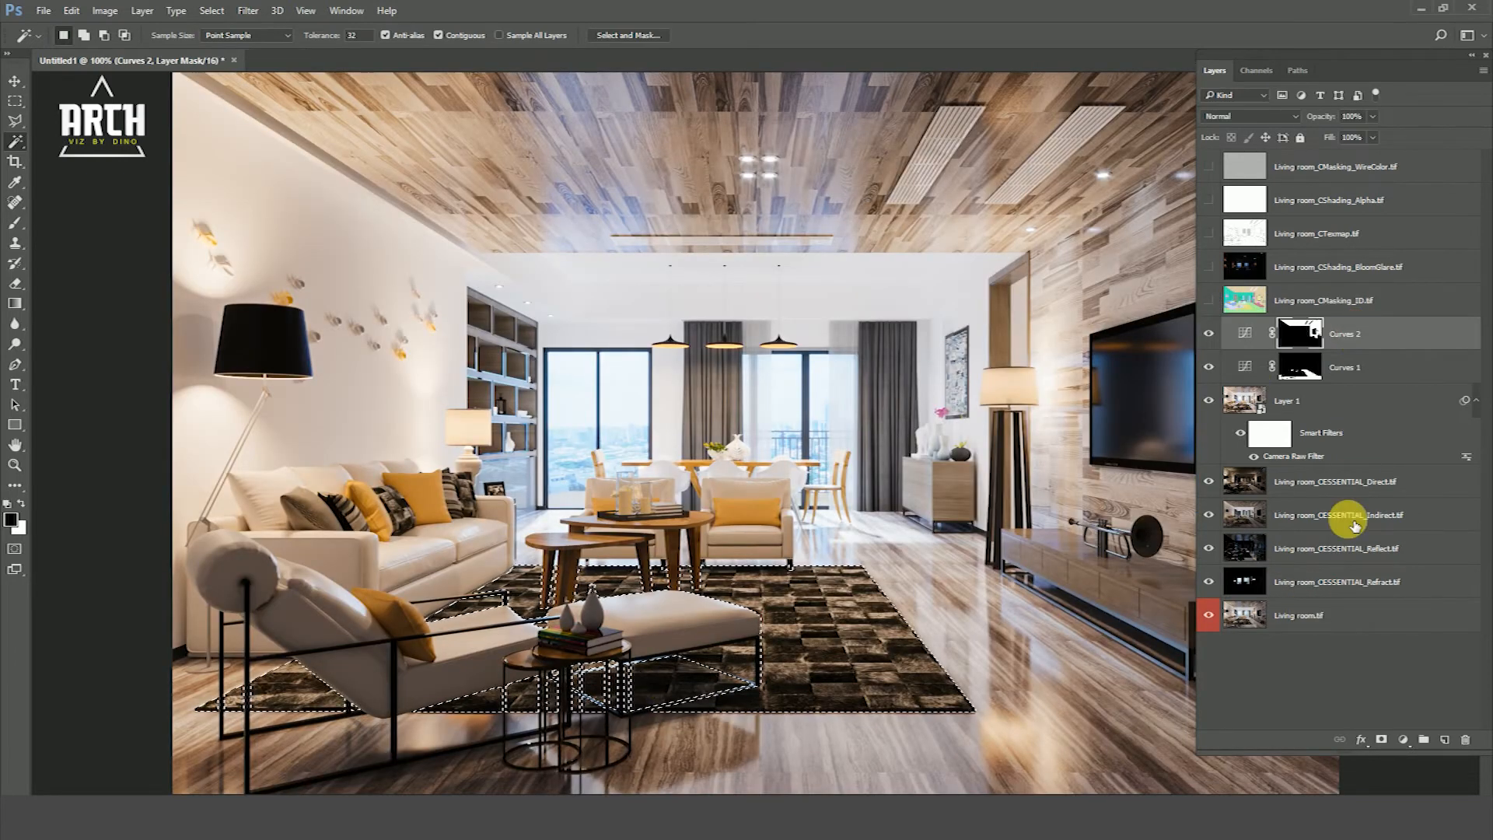
left_click(1403, 739)
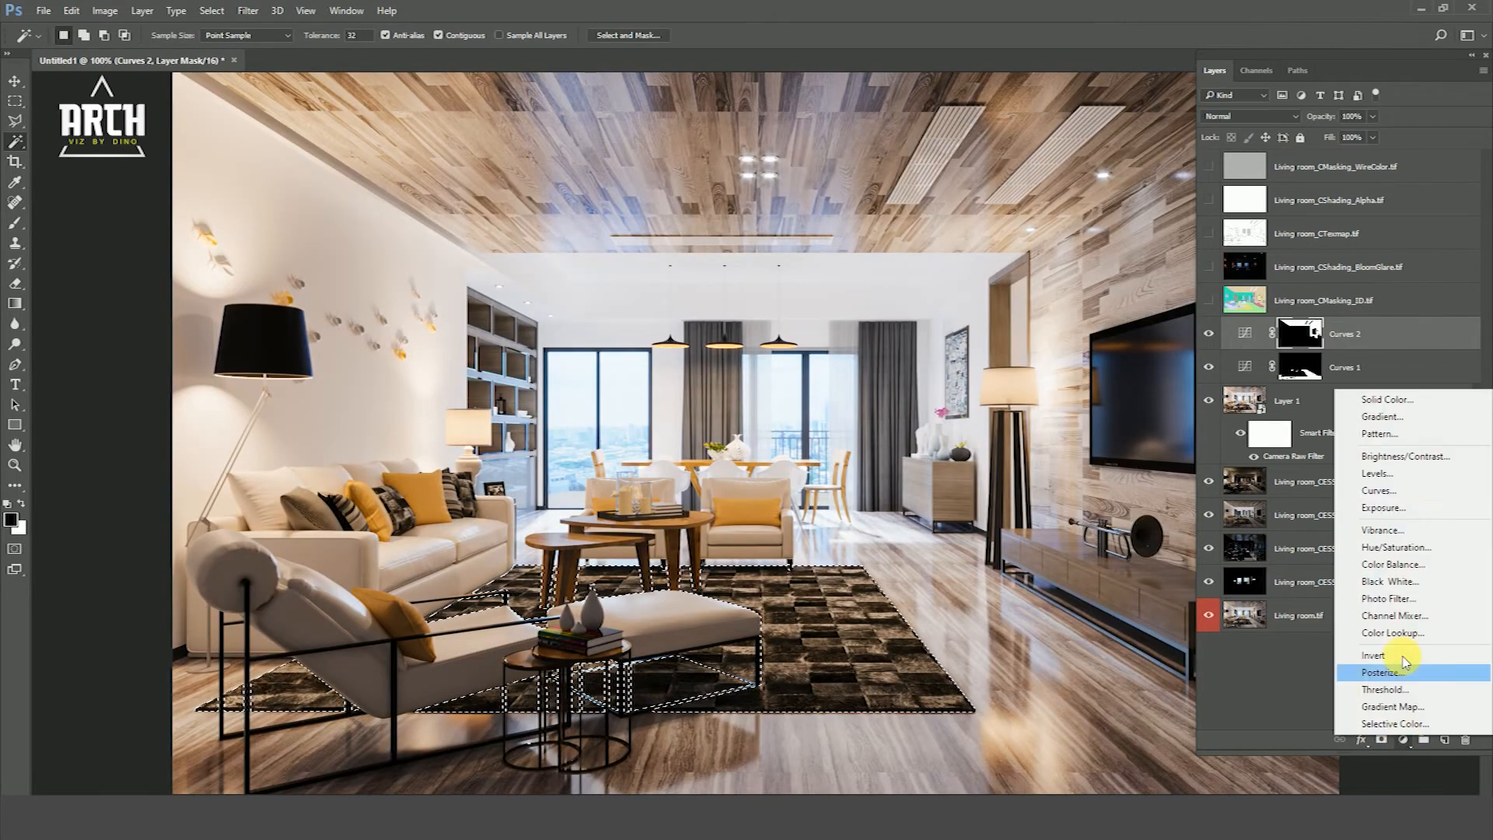
left_click(1383, 499)
Brighten the rug by raising the curve's dark and light tones well above the diagonal, and compare before and after
left_click_drag(1264, 544, 1303, 461)
left_click_drag(1269, 520, 1258, 517)
left_click(1400, 331)
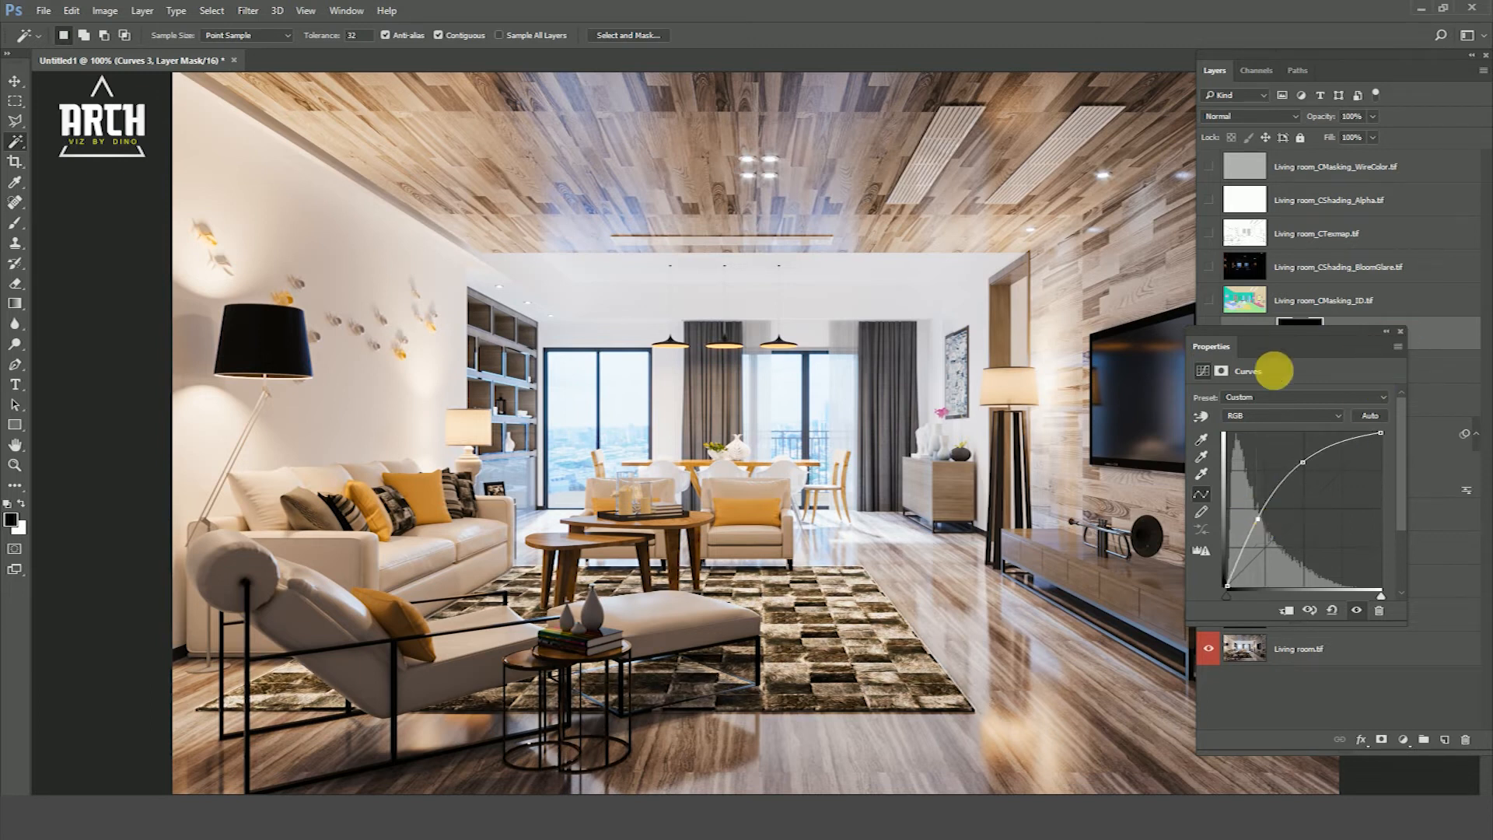
left_click(1210, 335)
left_click(1210, 334)
left_click(1210, 334)
left_click(1210, 335)
left_click(1210, 334)
left_click(1210, 335)
Preview and delete the unneeded CMasking_WireColor and CShading_Alpha layers
key("ctrl+minus")
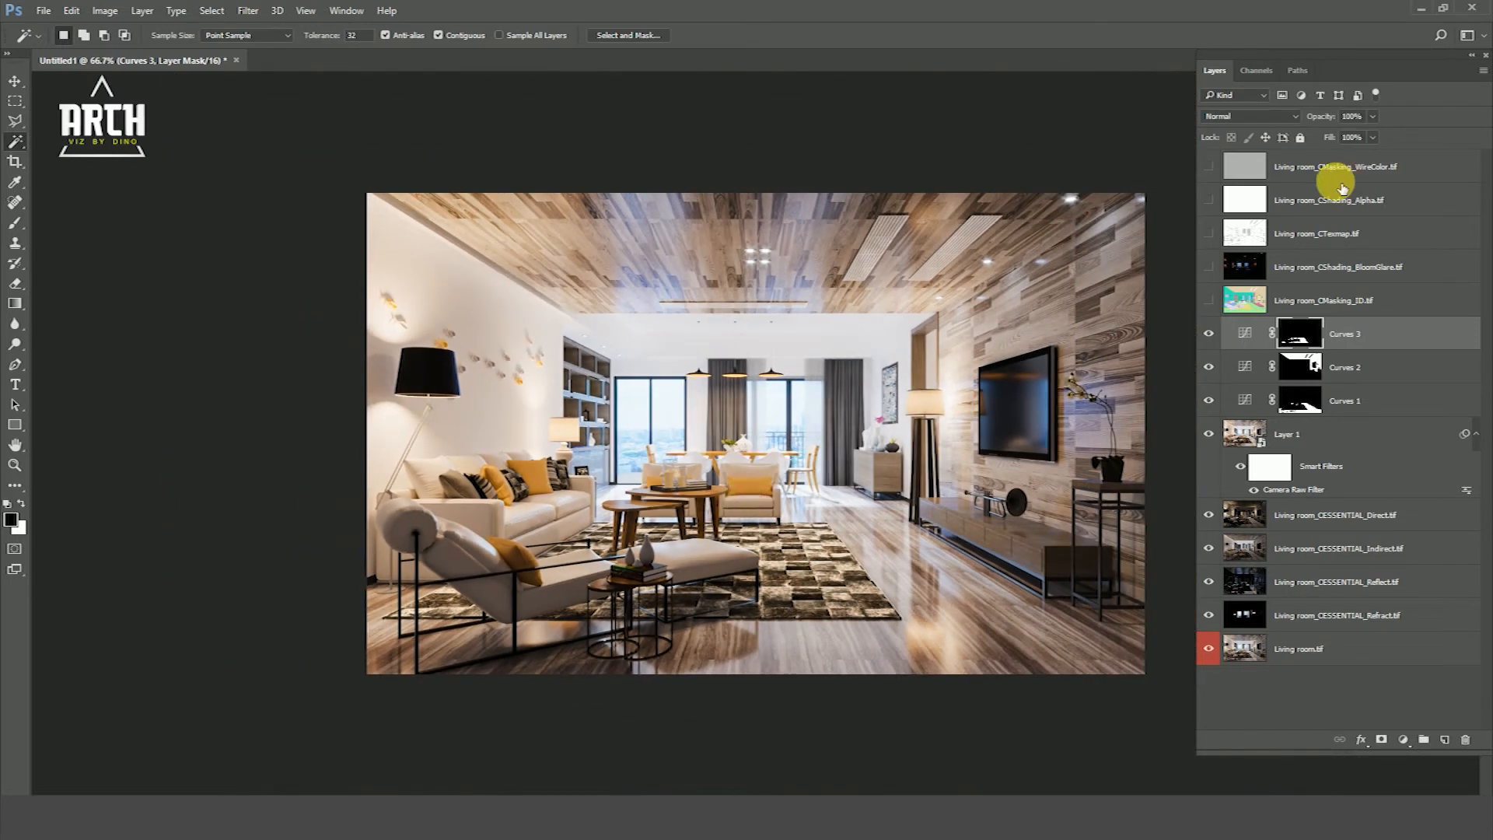
left_click(1331, 178)
left_click(1207, 168)
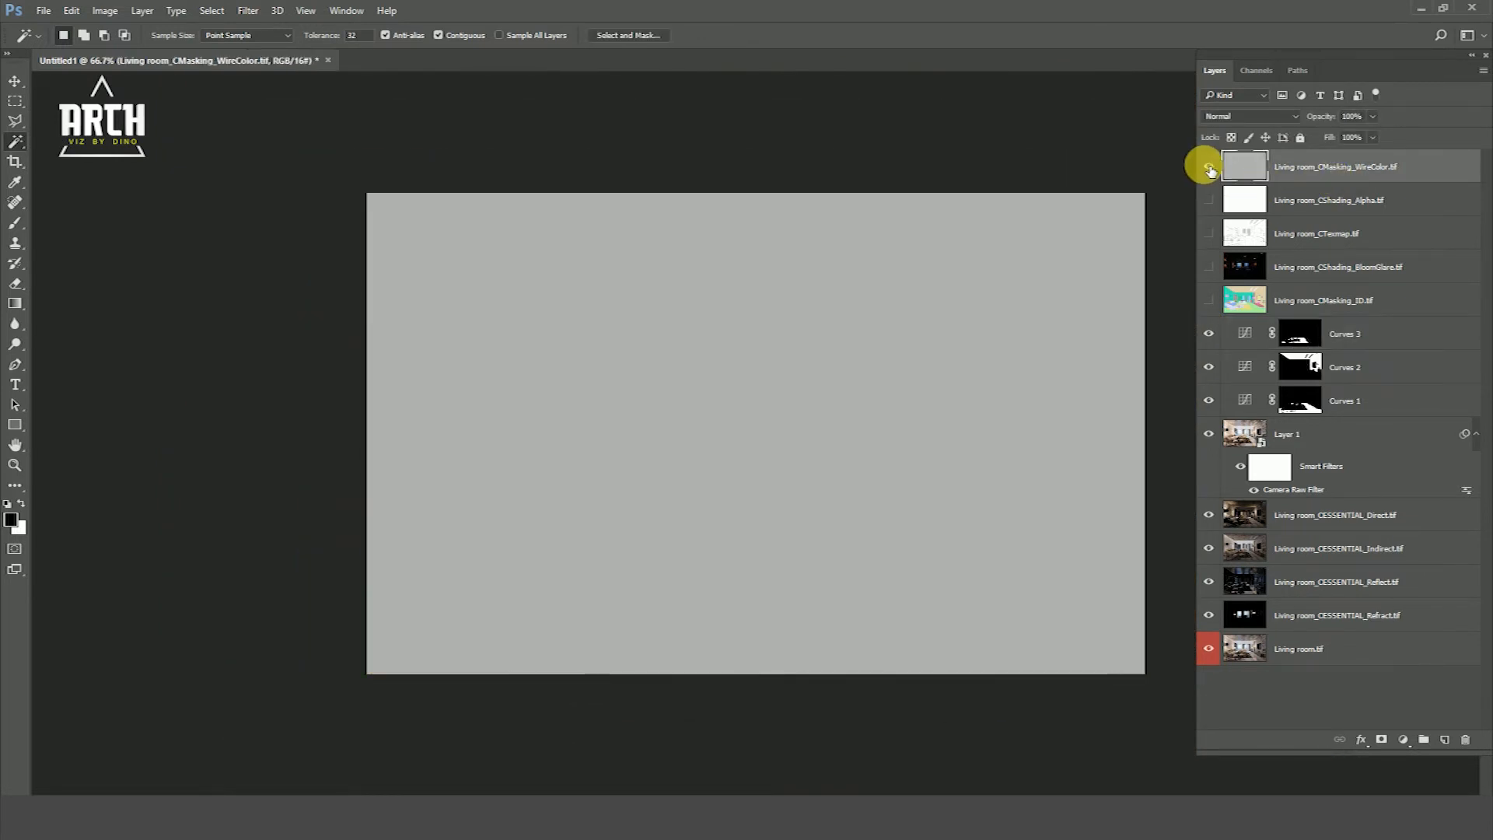
key("Delete")
left_click(1208, 168)
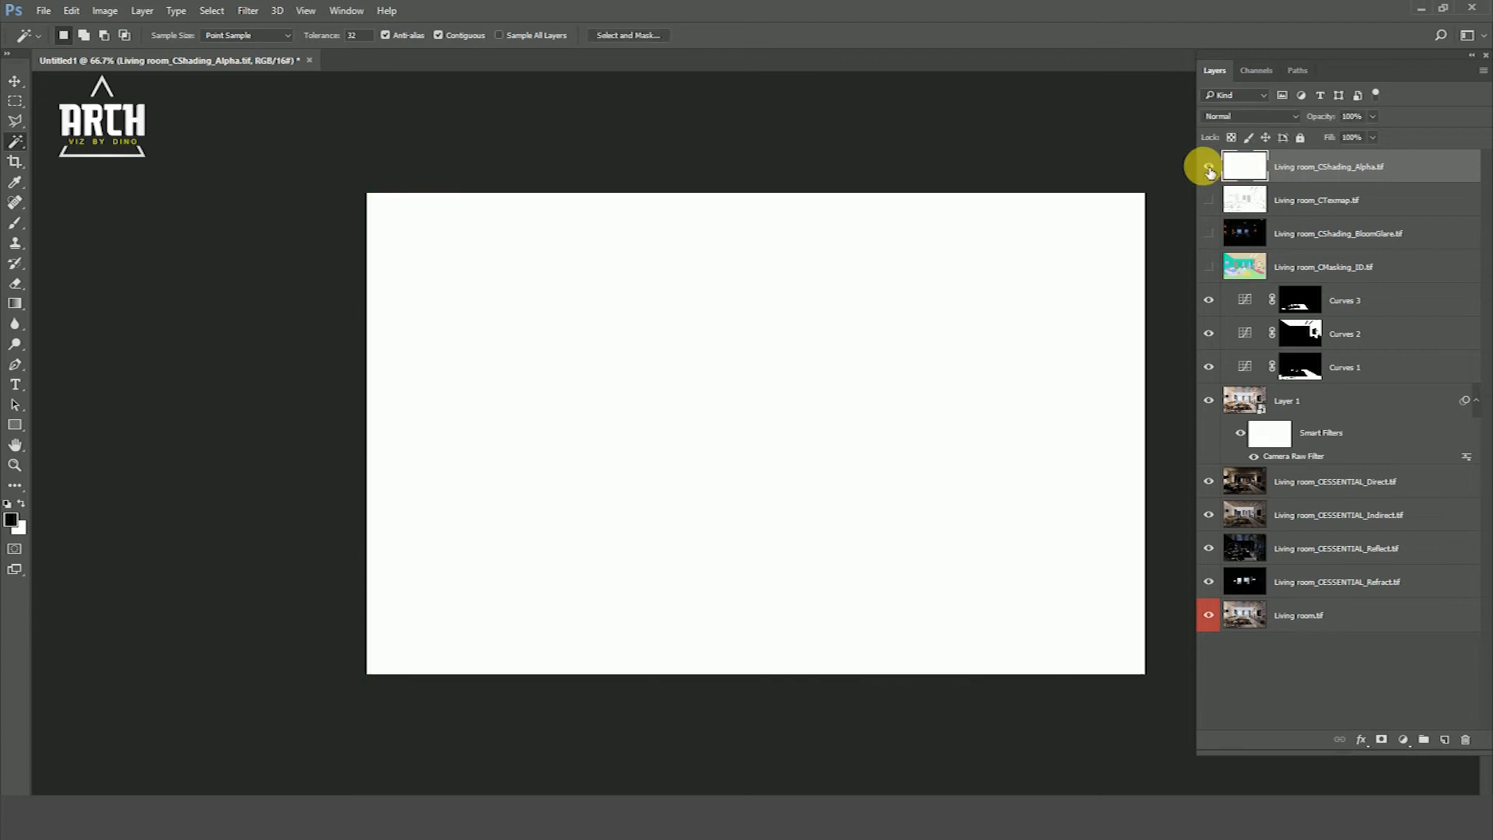
key("Delete")
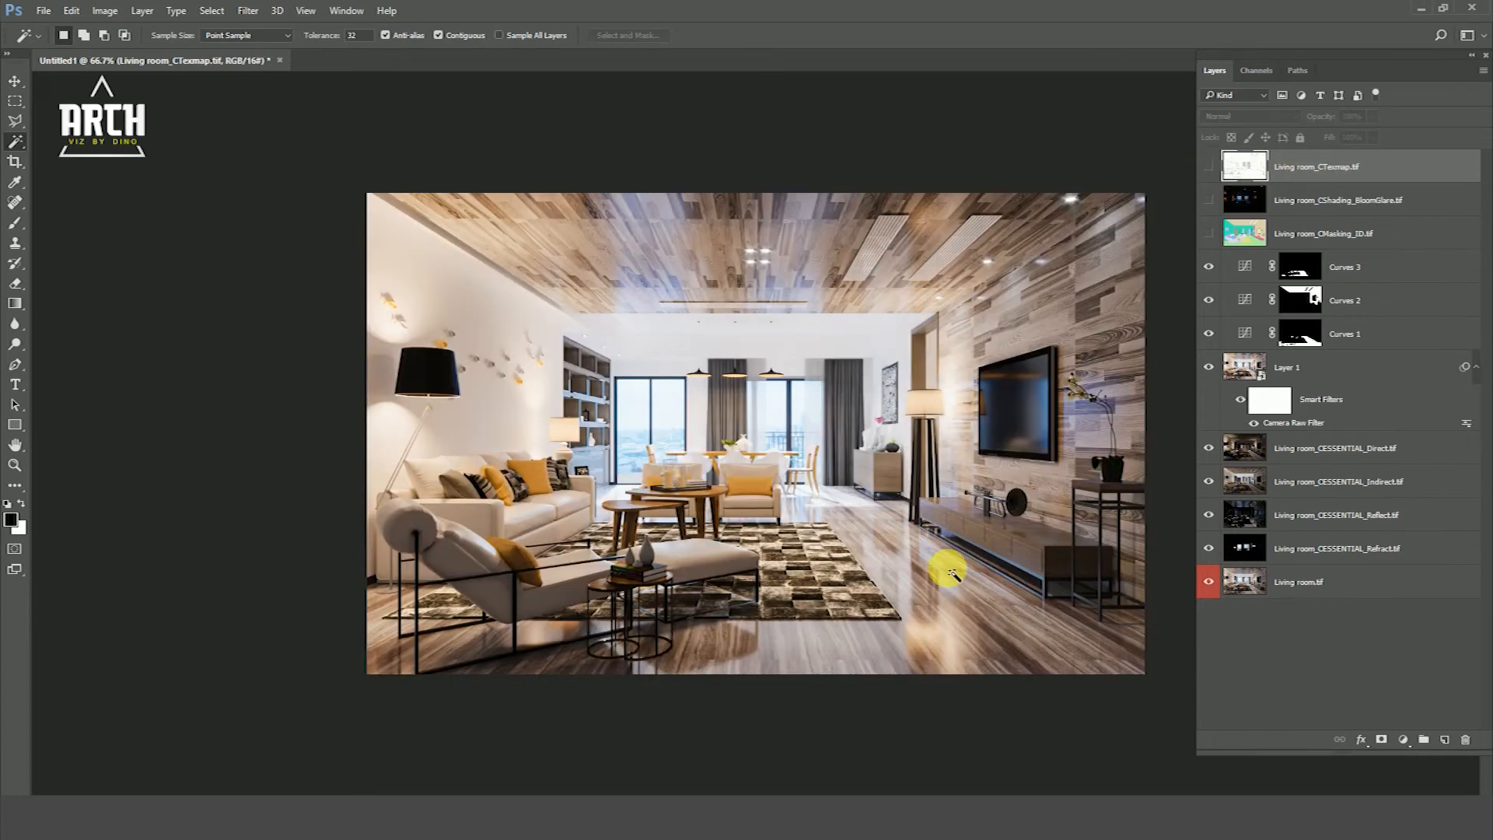
Move the CTexmap layer directly above Curves 3, show it, and set its blend mode to Multiply
left_click_drag(1321, 171, 1290, 250)
left_click(1208, 235)
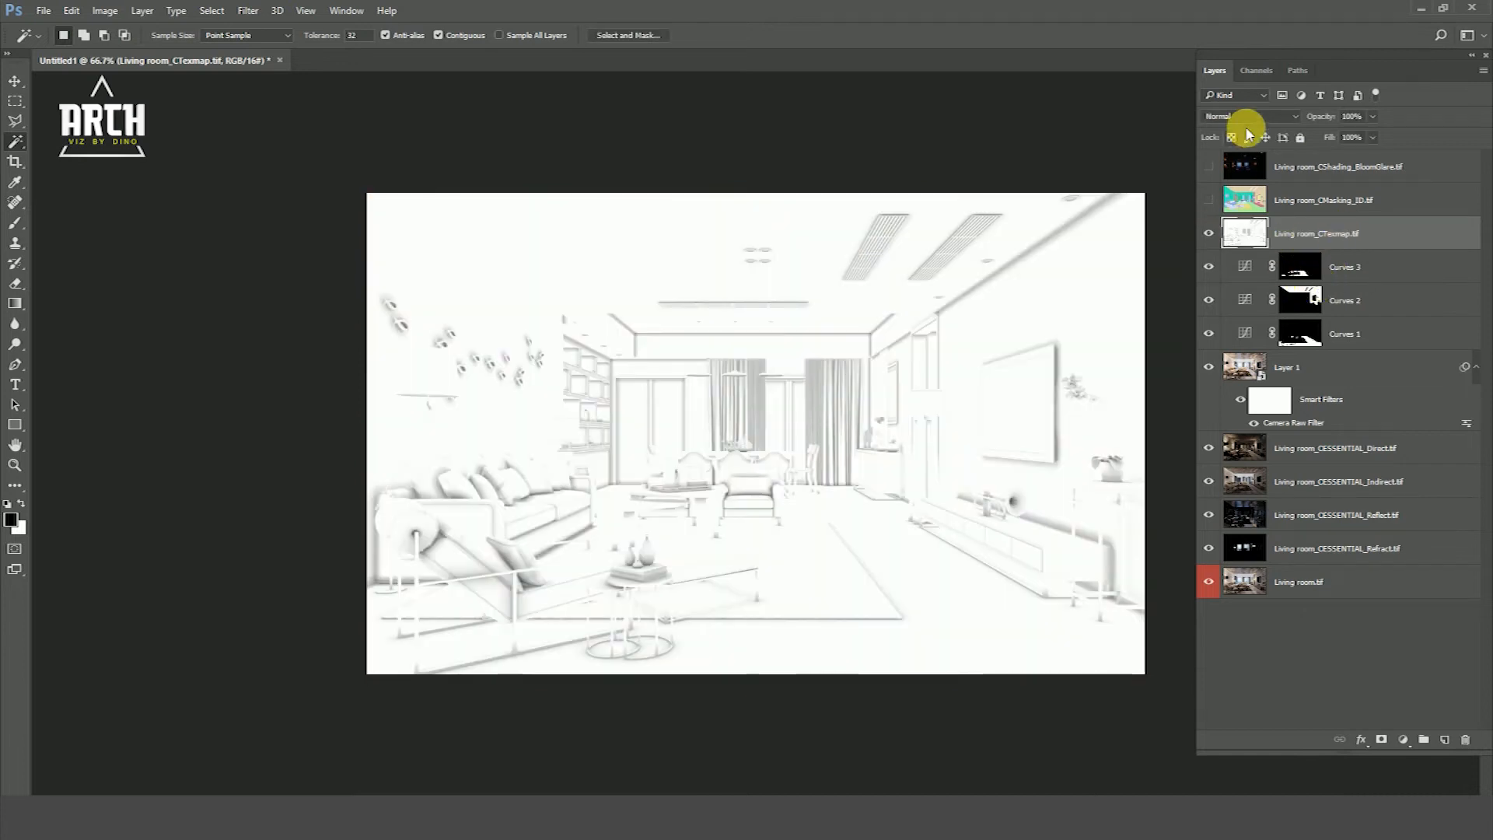
left_click(1244, 115)
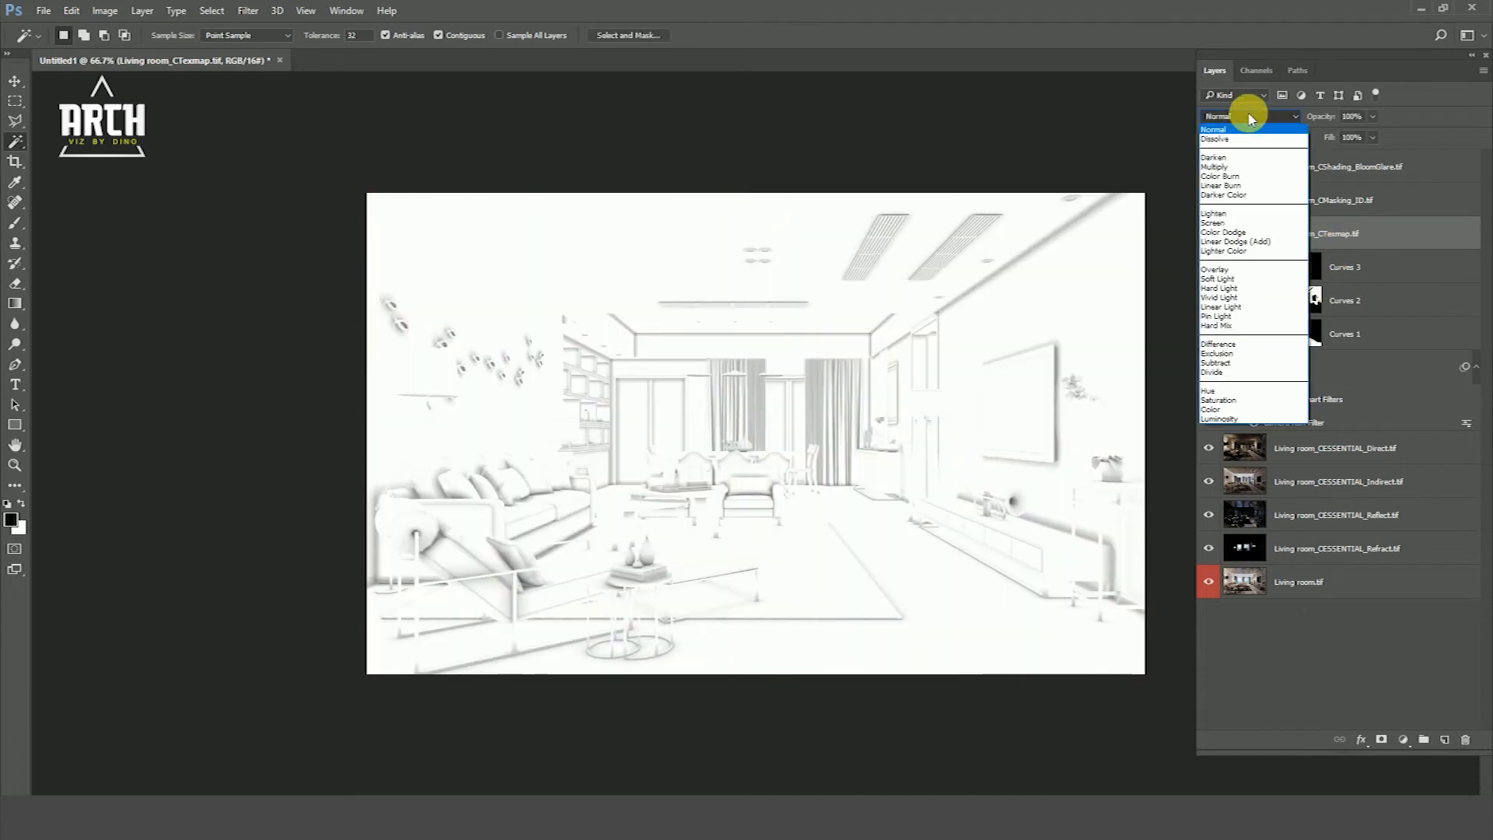
left_click(1215, 167)
Compare the render with and without the CTexmap layer, both overall and close up around the sofa
left_click(1215, 234)
left_click(1209, 234)
left_click(1209, 234)
left_click(1209, 235)
left_click(1209, 234)
left_click(1209, 234)
left_click(481, 581)
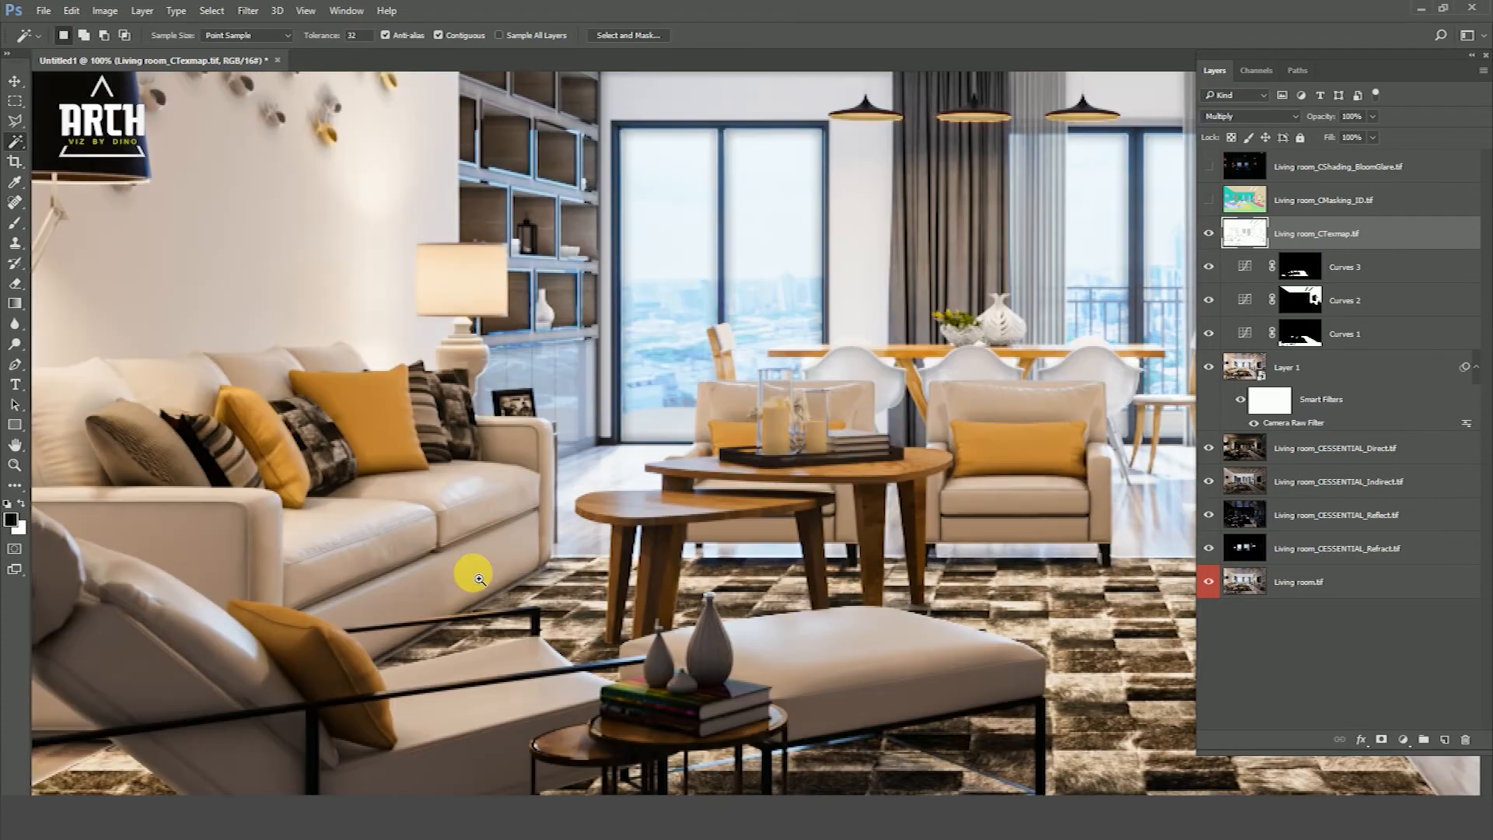
left_click(1209, 234)
left_click(1209, 234)
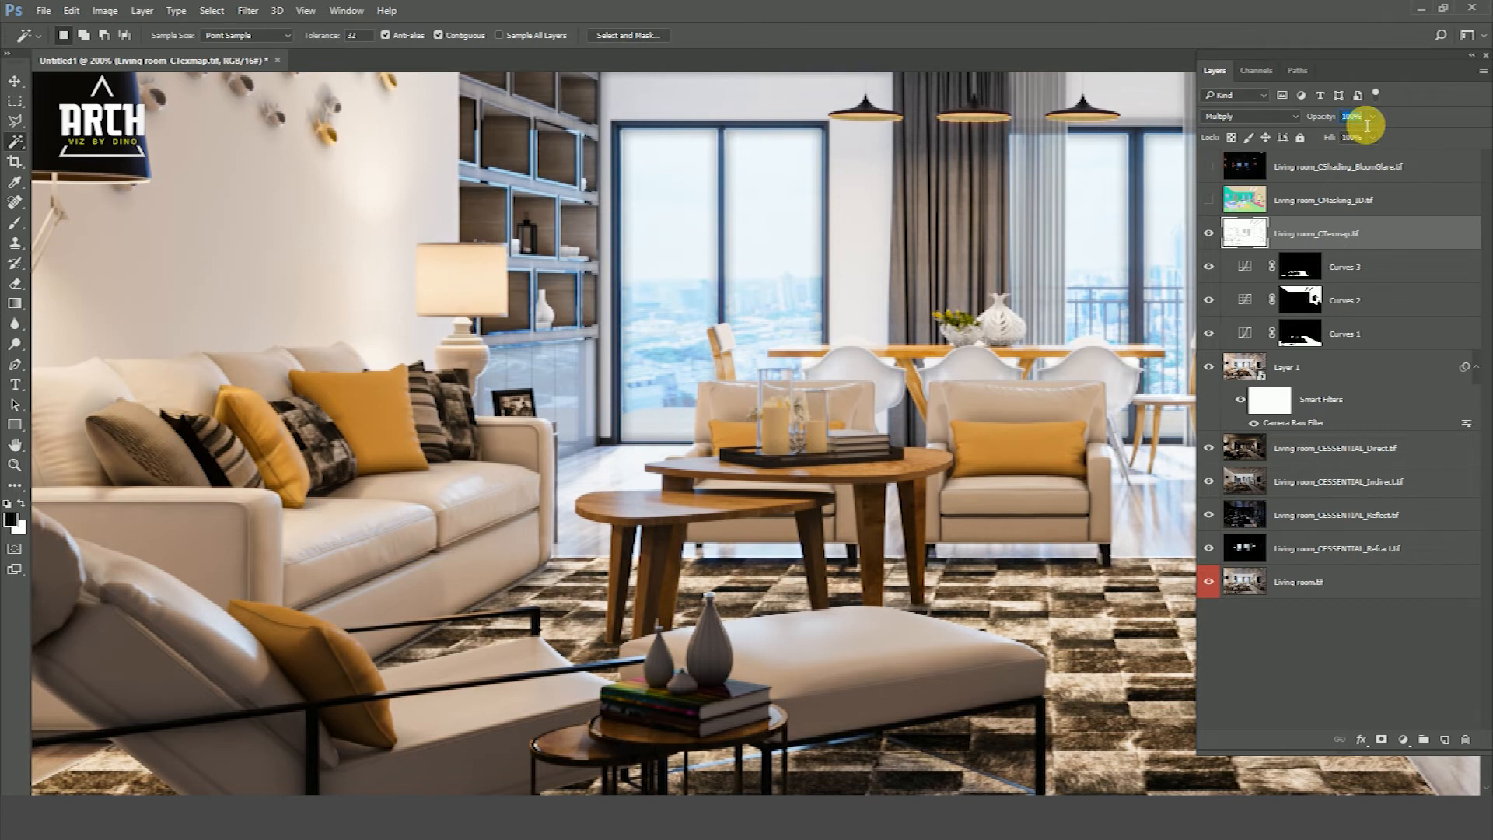
Set the CTexmap layer's opacity to 50% and compare the whole room with and without it
type("50")
key("Return")
left_click(644, 615, "alt")
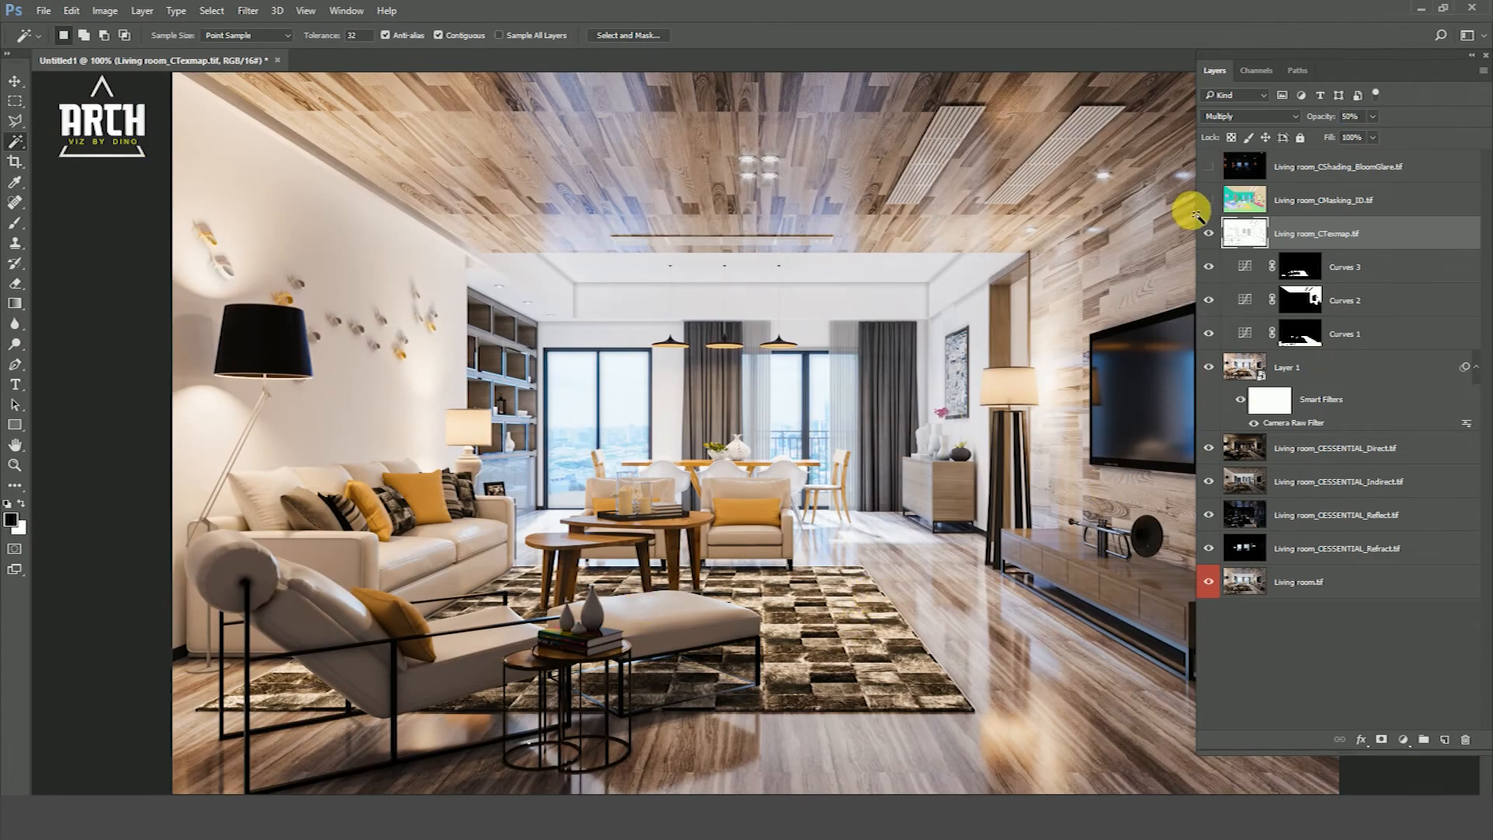
left_click(1209, 234)
left_click(1210, 234)
left_click(1209, 234)
left_click(1209, 234)
Show the CMasking_ID layer and select both light blue sheer curtain areas with the Magic Wand
left_click(1245, 200)
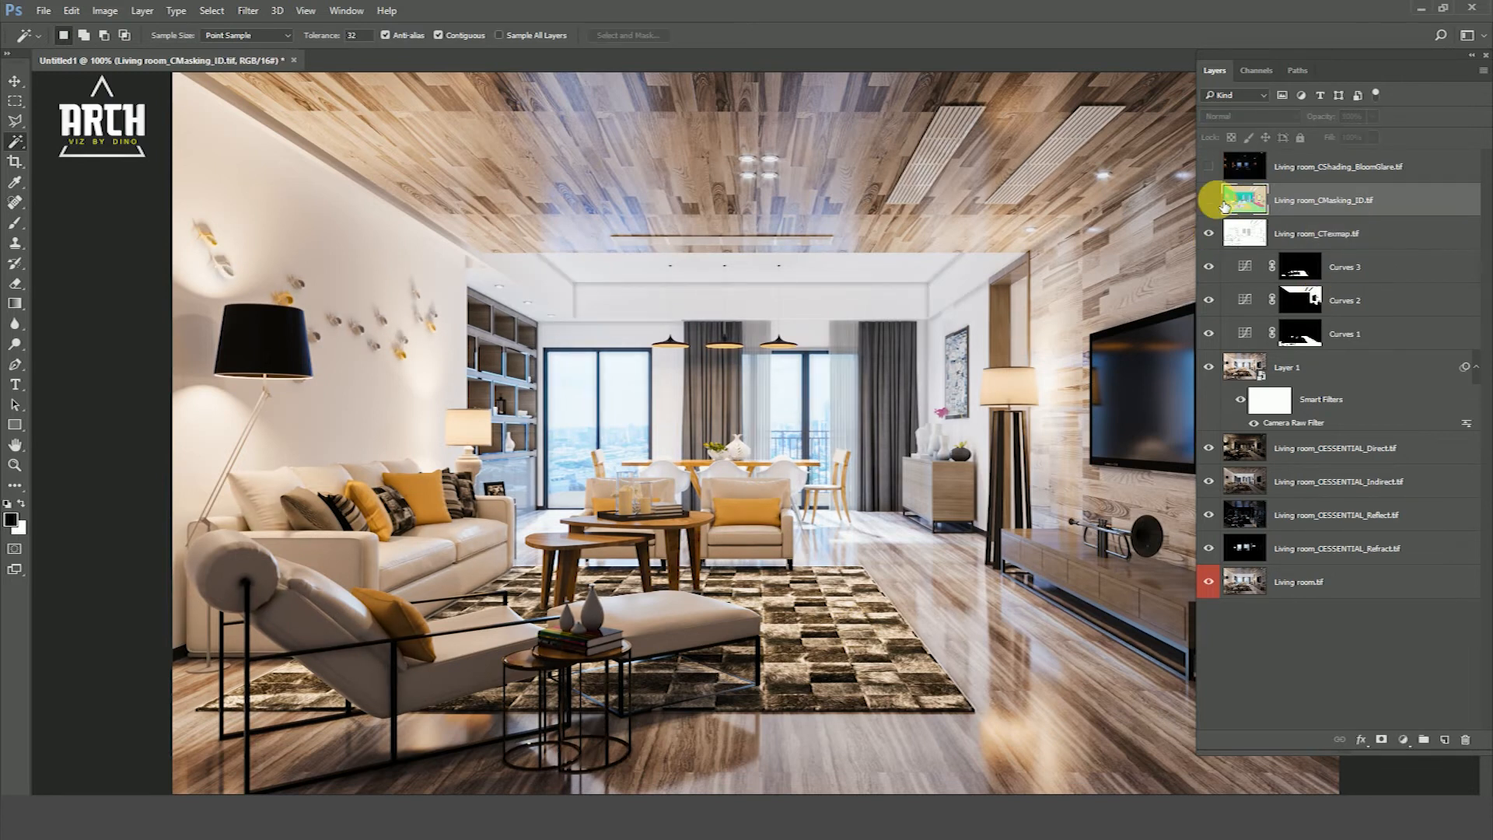
left_click(1208, 200)
left_click(886, 370)
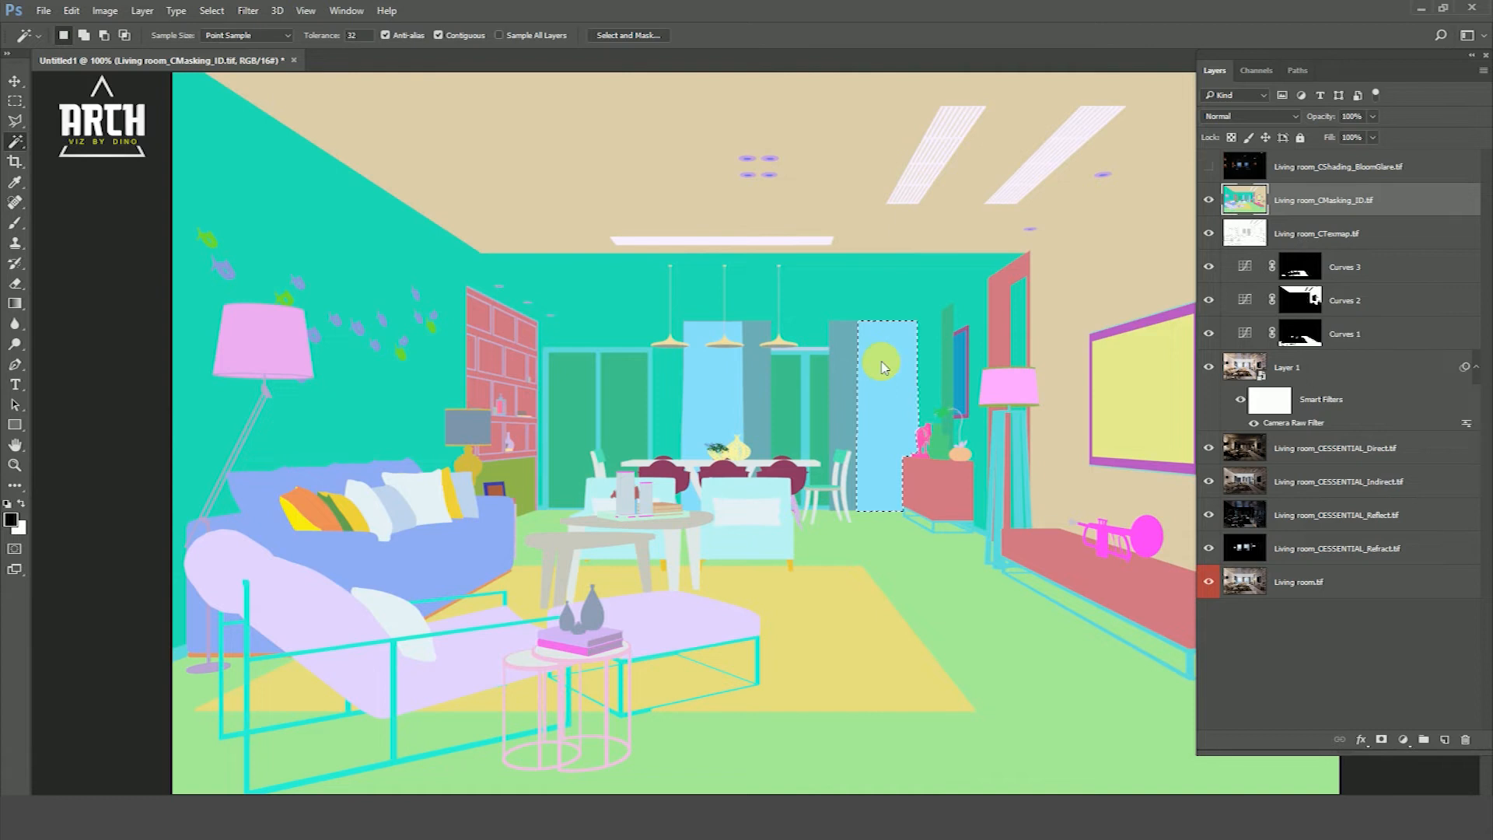
left_click(703, 385)
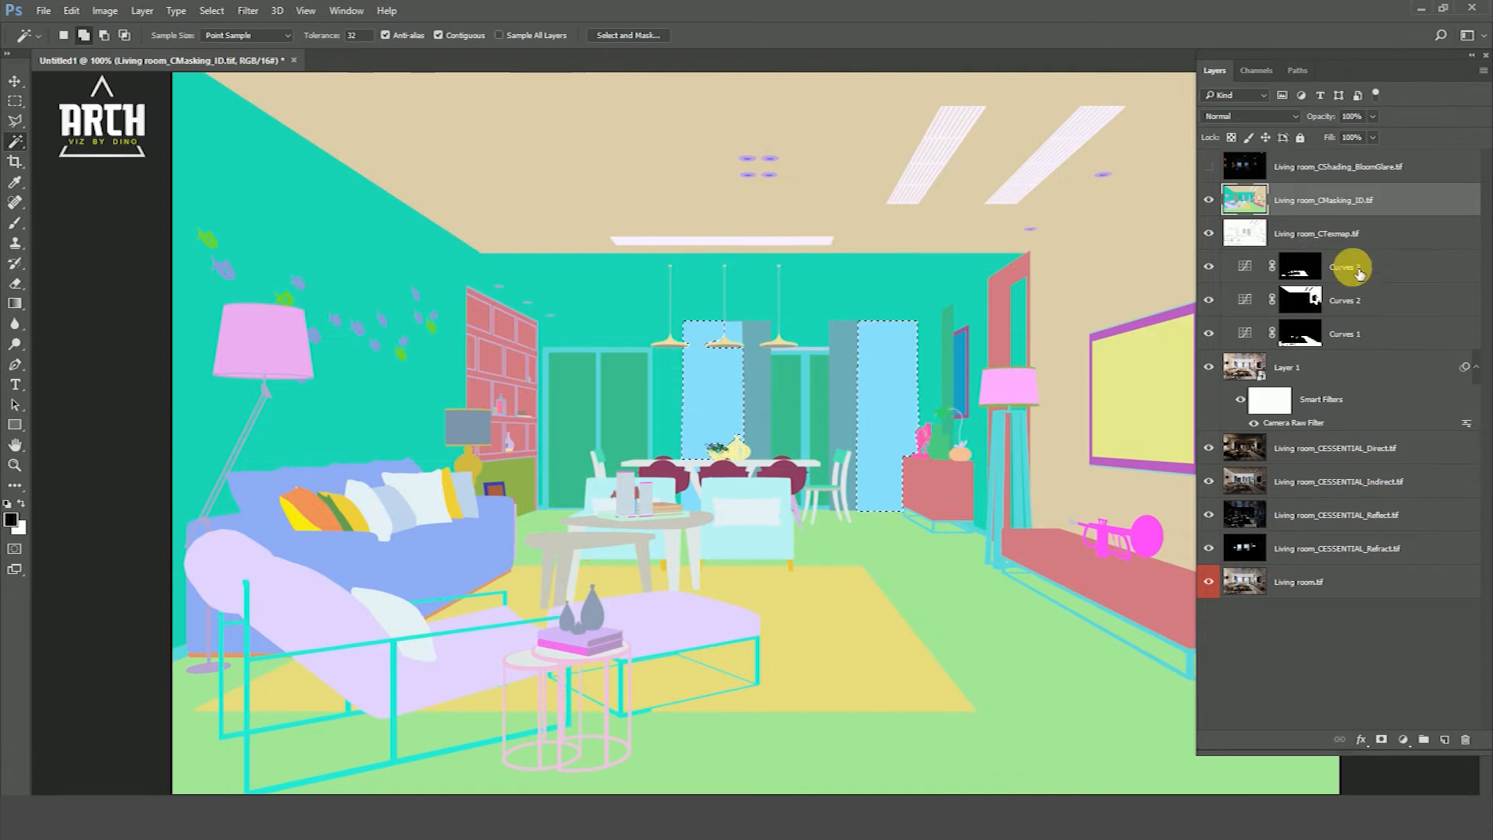
Hide the CMasking_ID layer and add a Curves adjustment above CTexmap, masked to the sheer curtain selection
left_click(1209, 200)
left_click(1333, 234)
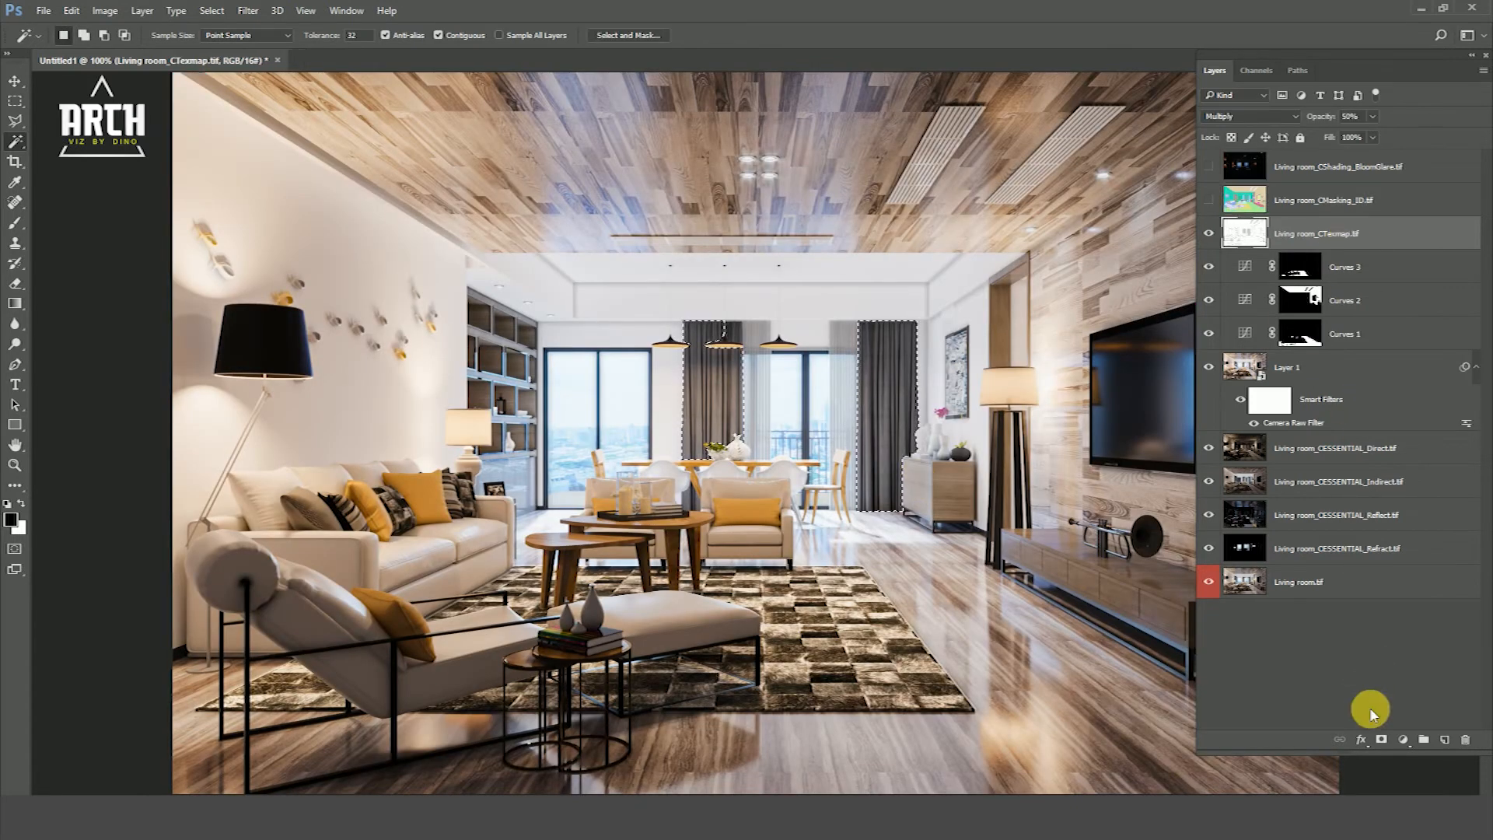
left_click(1403, 739)
left_click(1379, 494)
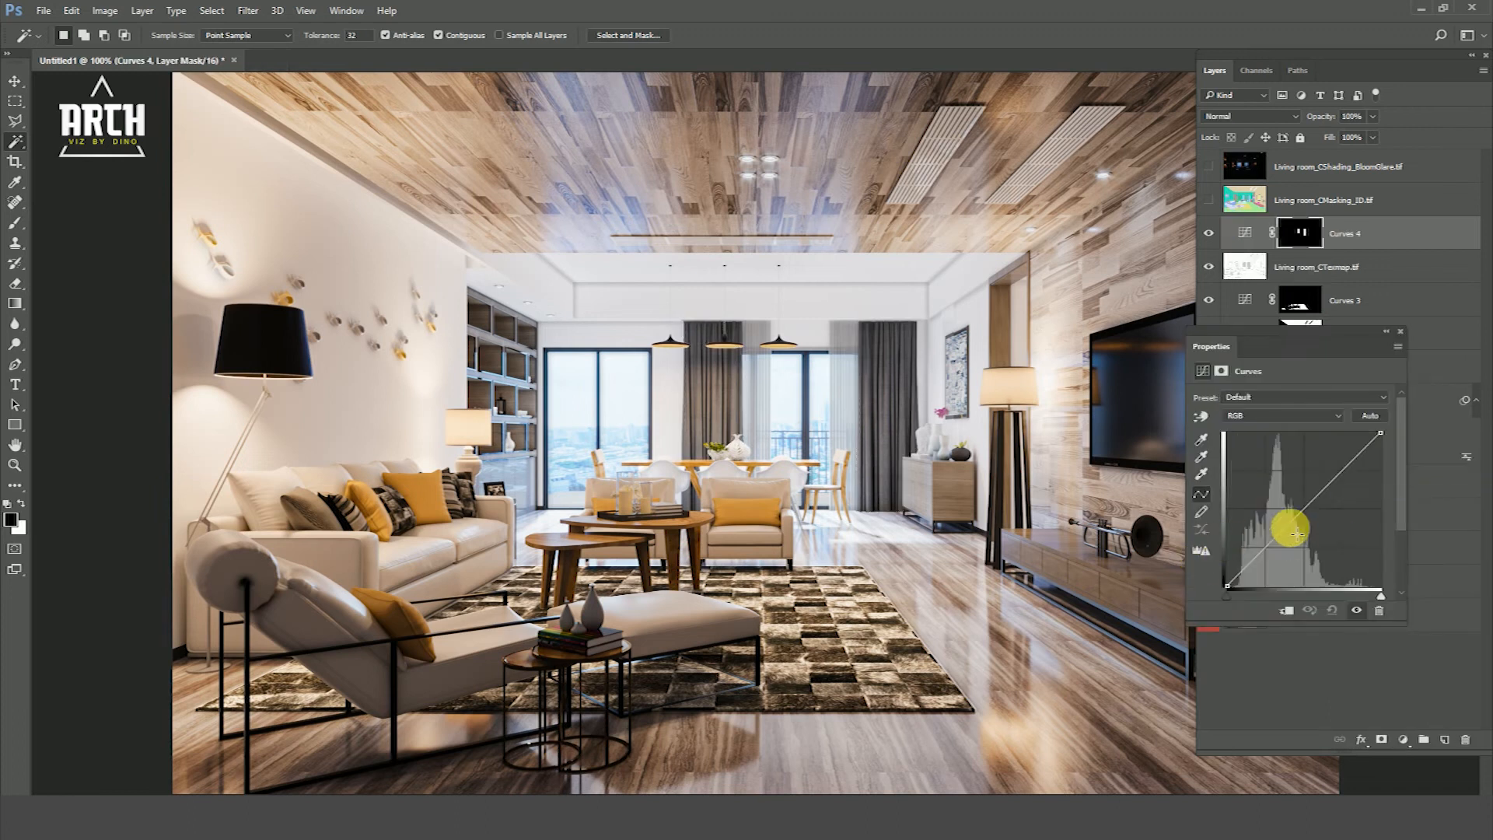
Brighten the sheer curtains by raising the Curves 4 highlights and placing a lower anchor point, and compare the room with and without it
left_click_drag(1324, 485, 1319, 469)
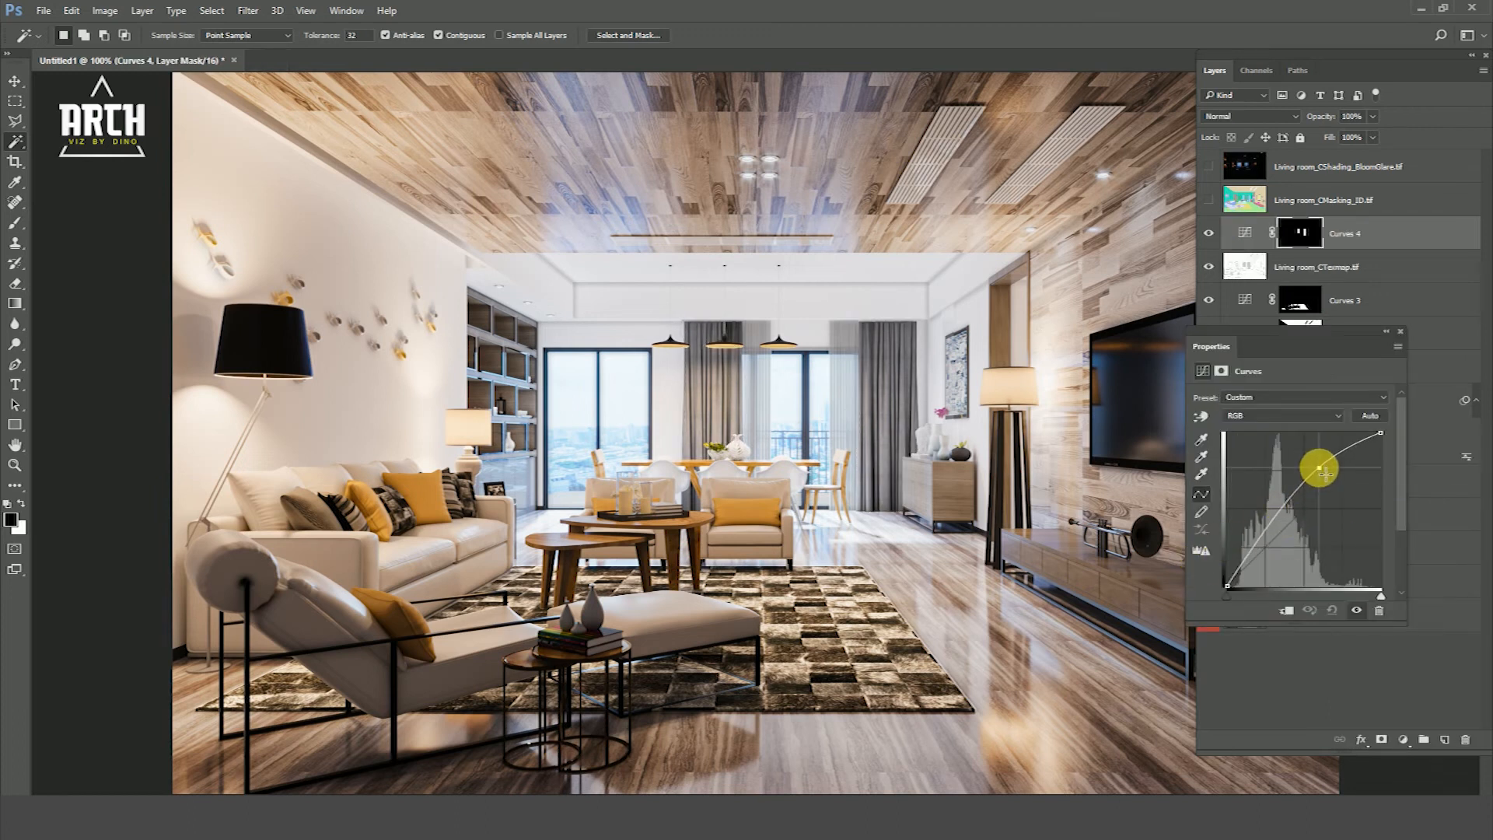
left_click(1280, 537)
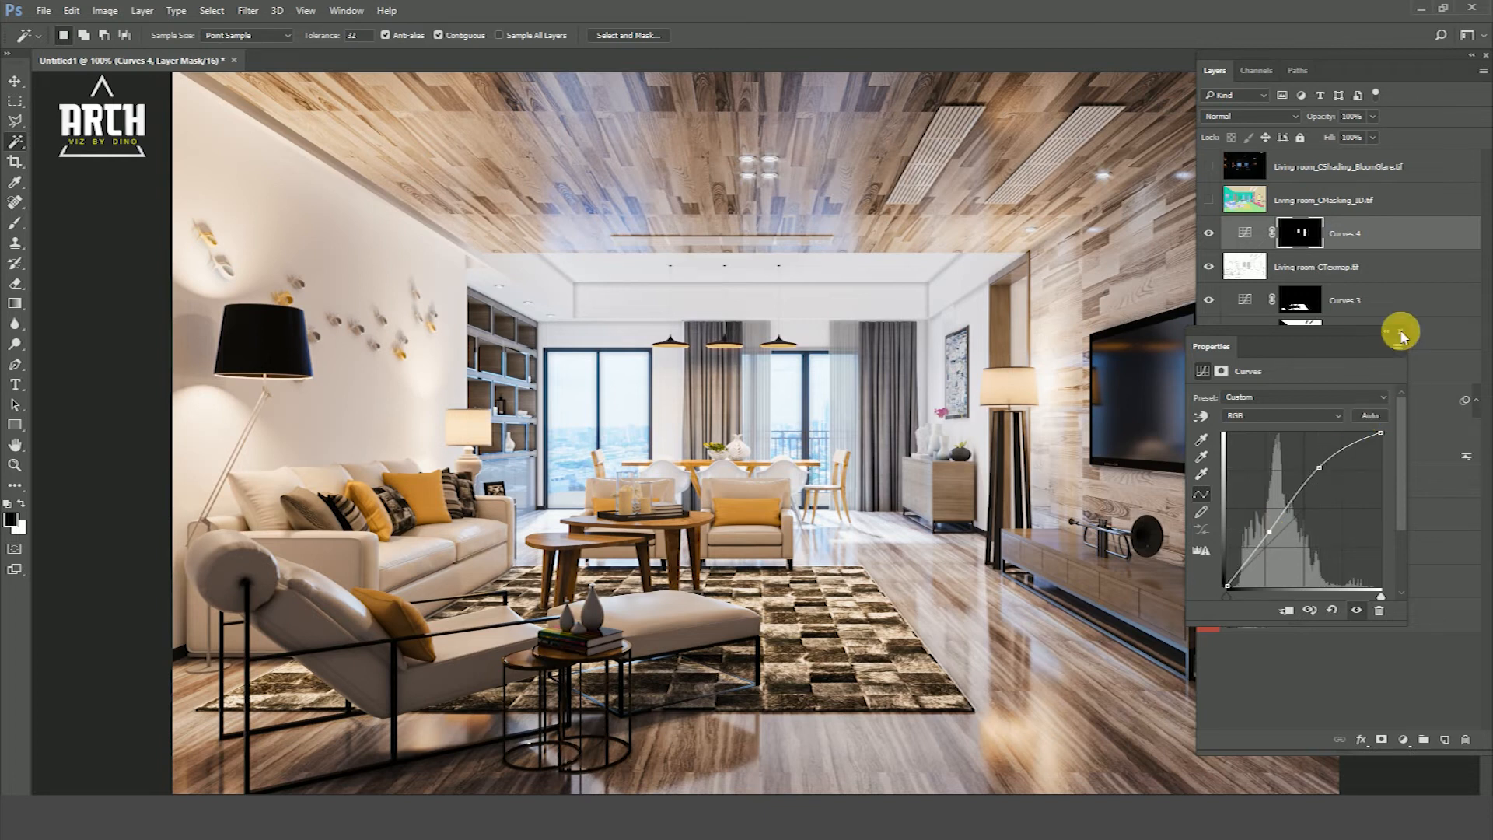
left_click(1399, 331)
left_click(1208, 233)
left_click(1209, 233)
left_click(1209, 234)
left_click(1209, 233)
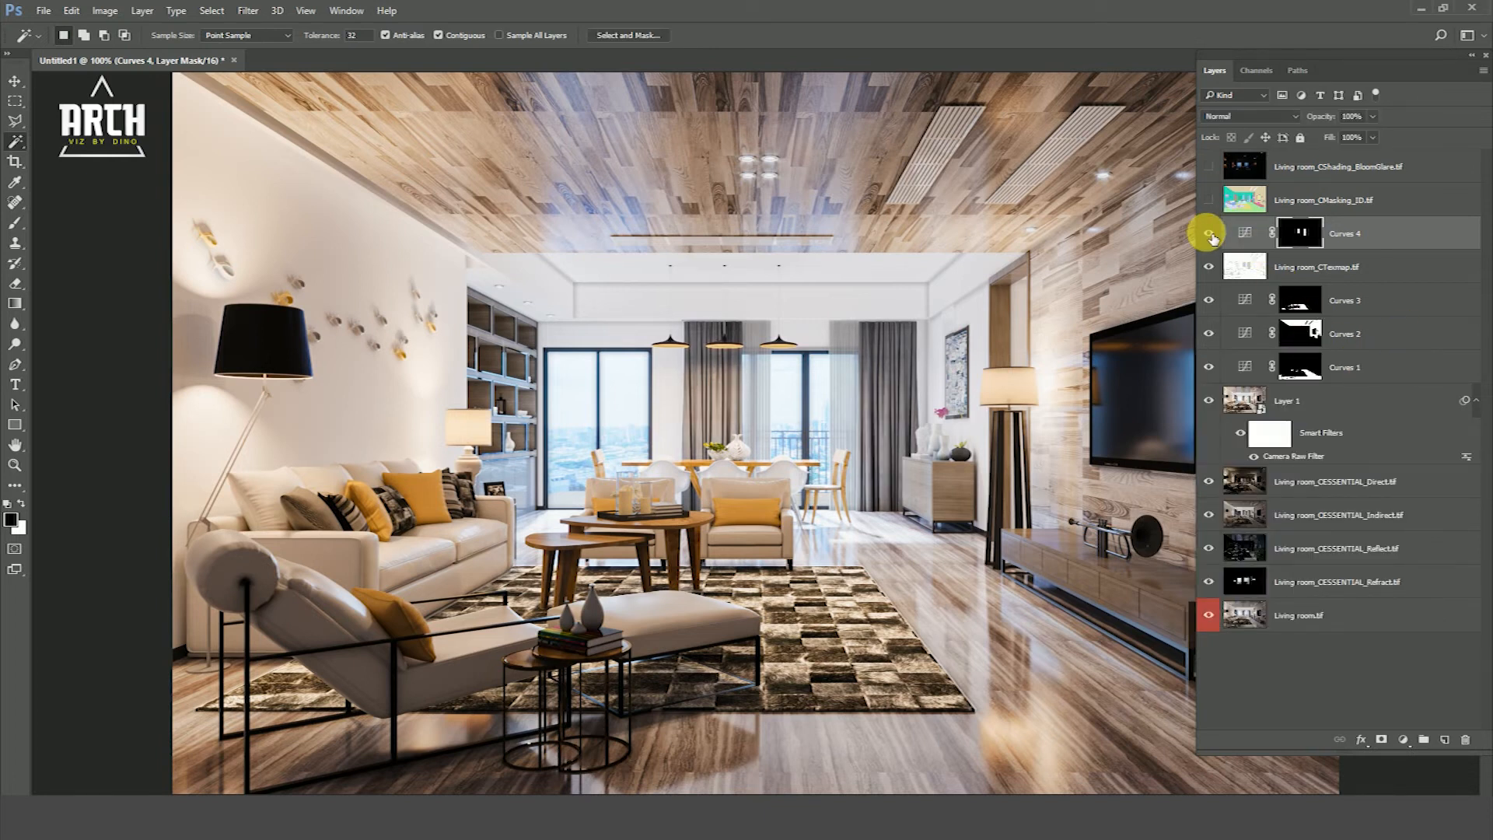
Using the CMasking_ID layer, select the TV cabinet sections and the tall plant stand's top with the Magic Wand
left_click(1067, 619, "ctrl")
left_click_drag(1067, 618, 589, 505)
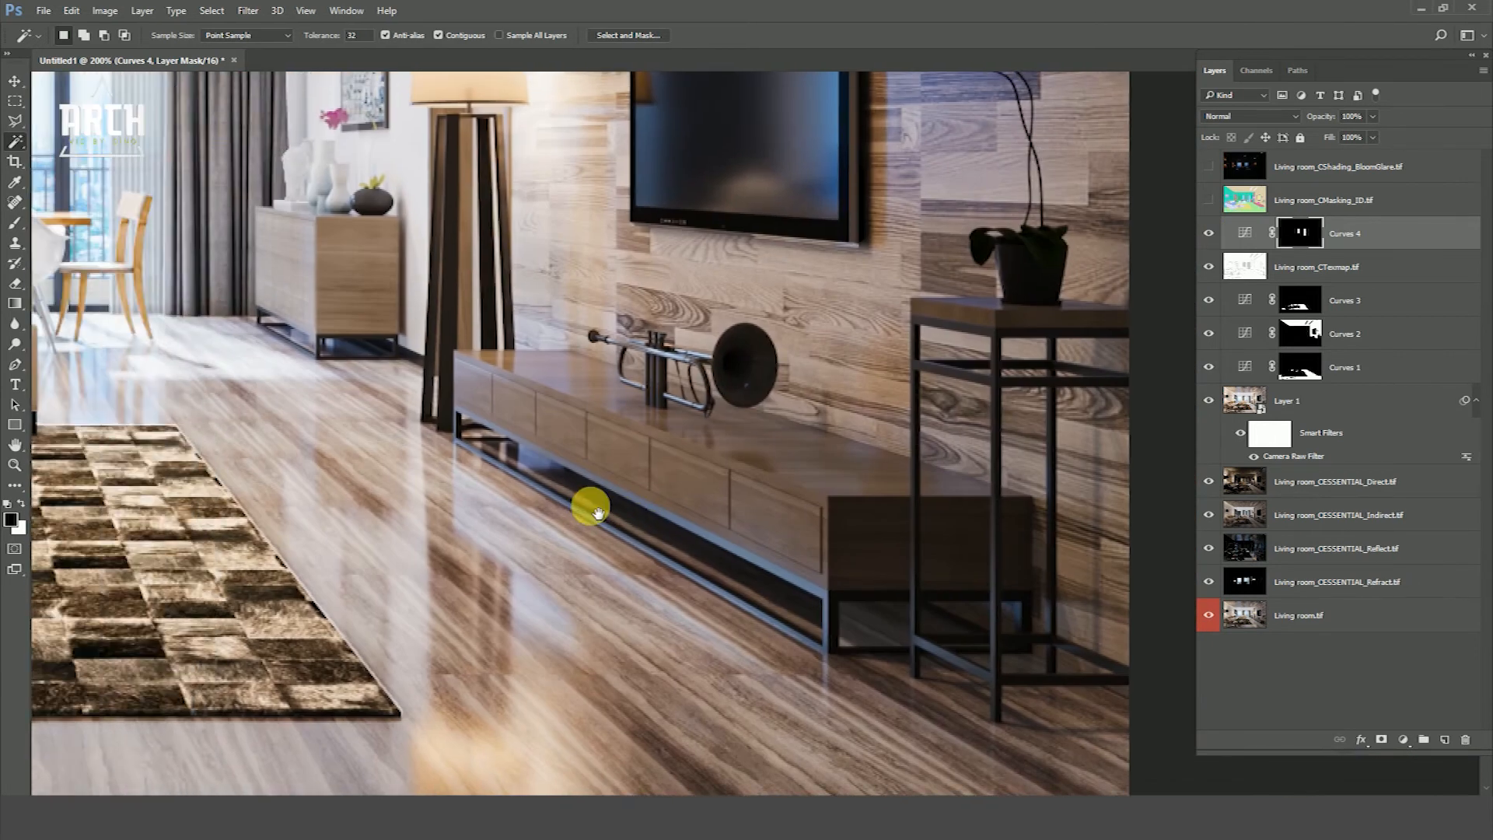
left_click(1208, 200)
left_click(1323, 203)
left_click(773, 466)
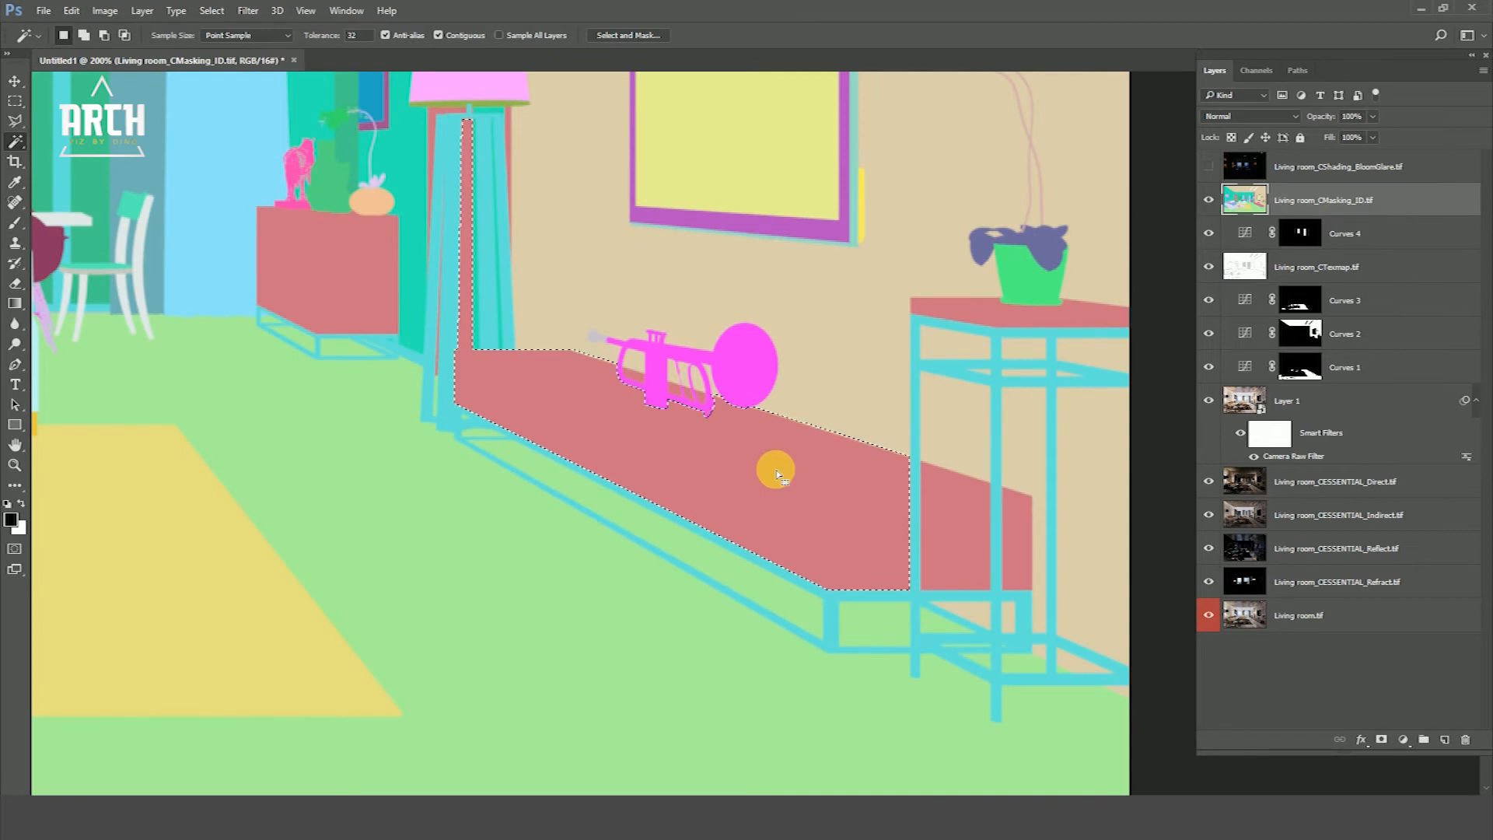
left_click(946, 521, "shift")
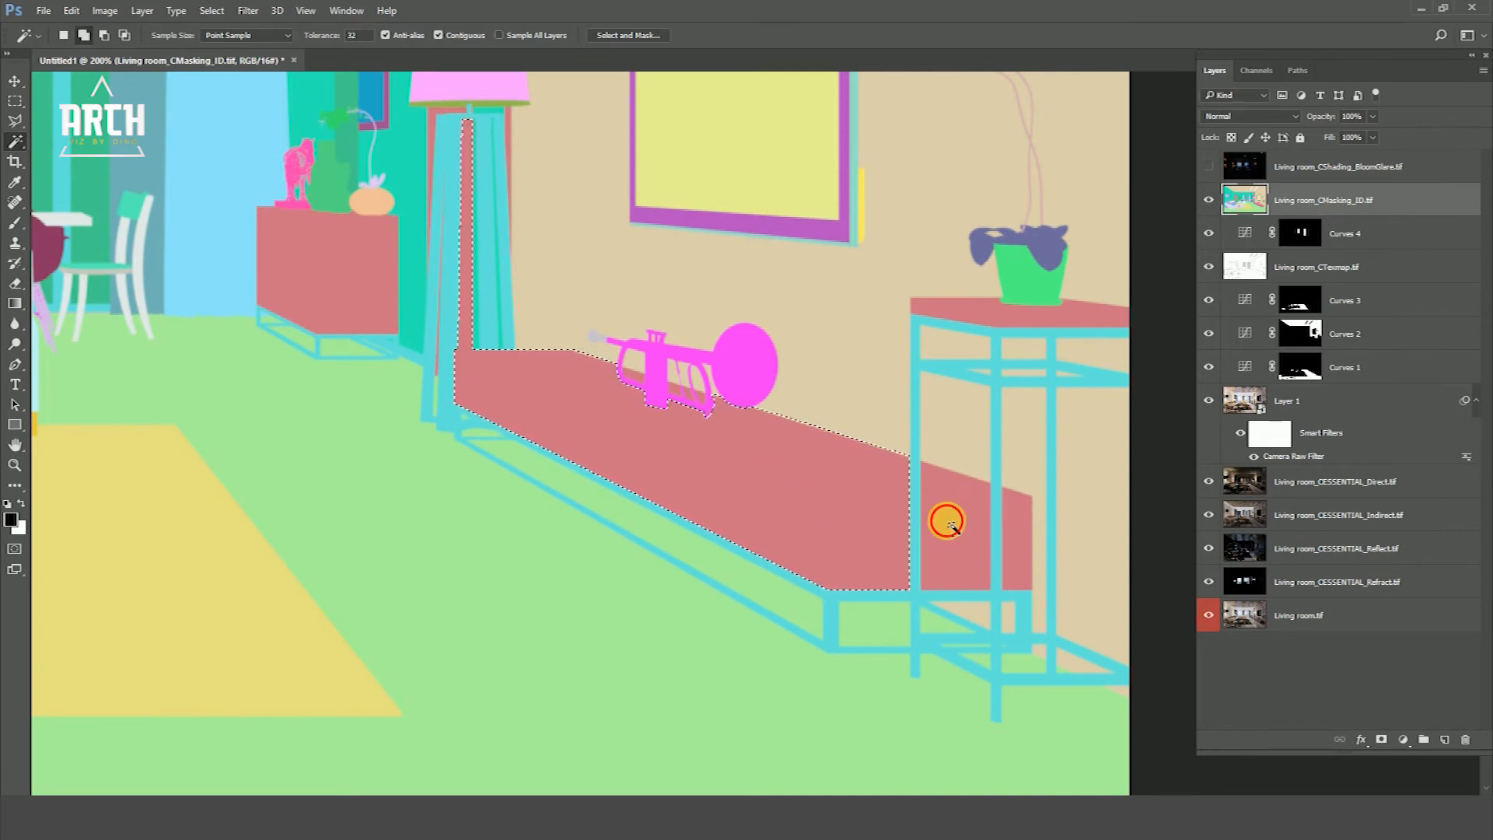
left_click(988, 307, "shift")
left_click(1208, 200)
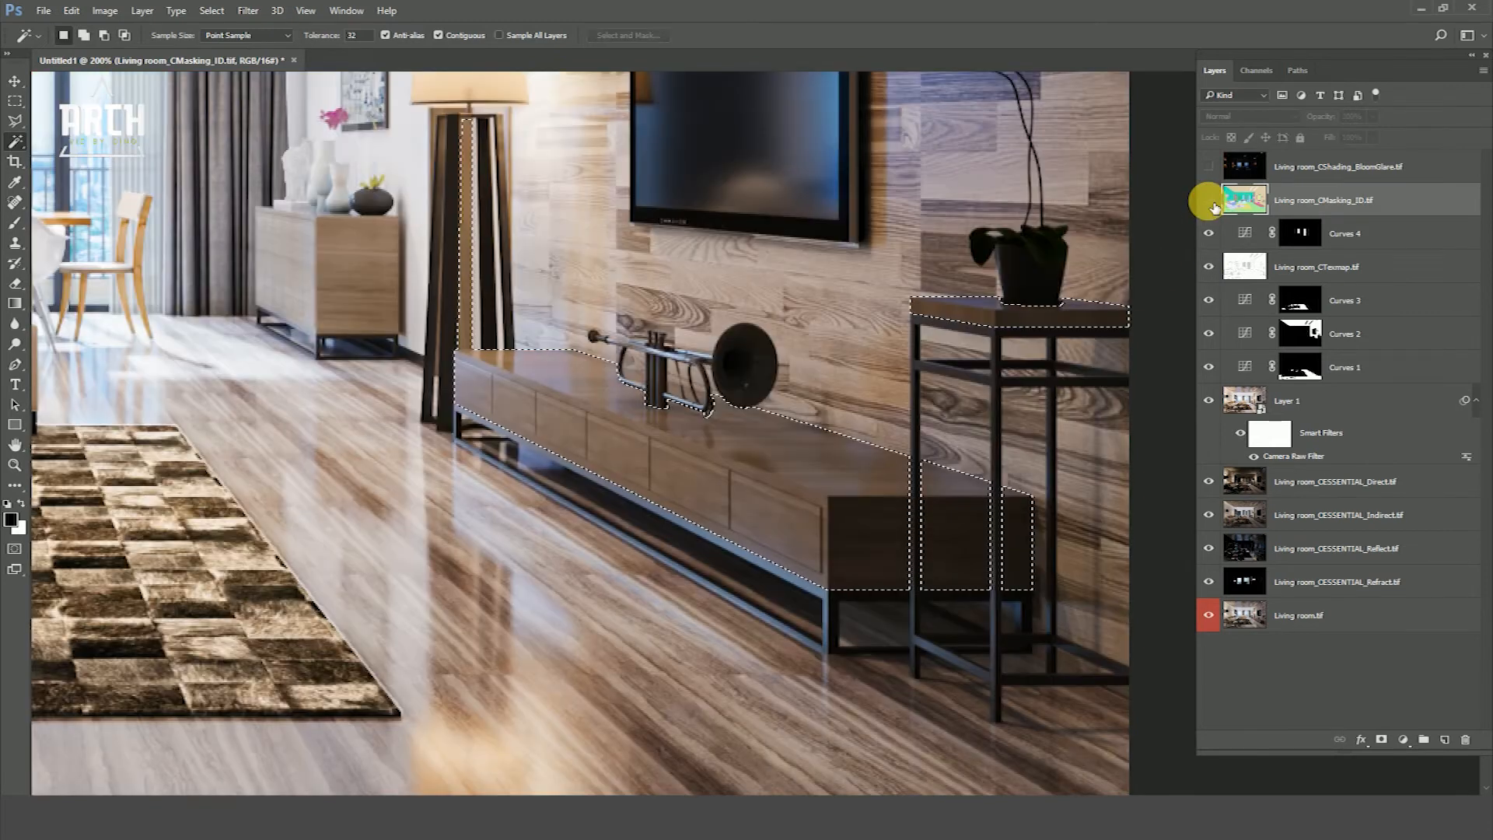
Add the wood column frame behind the floor lamp, its strips between the lamp legs and the small sideboard to the selection
left_click_drag(461, 279, 545, 437)
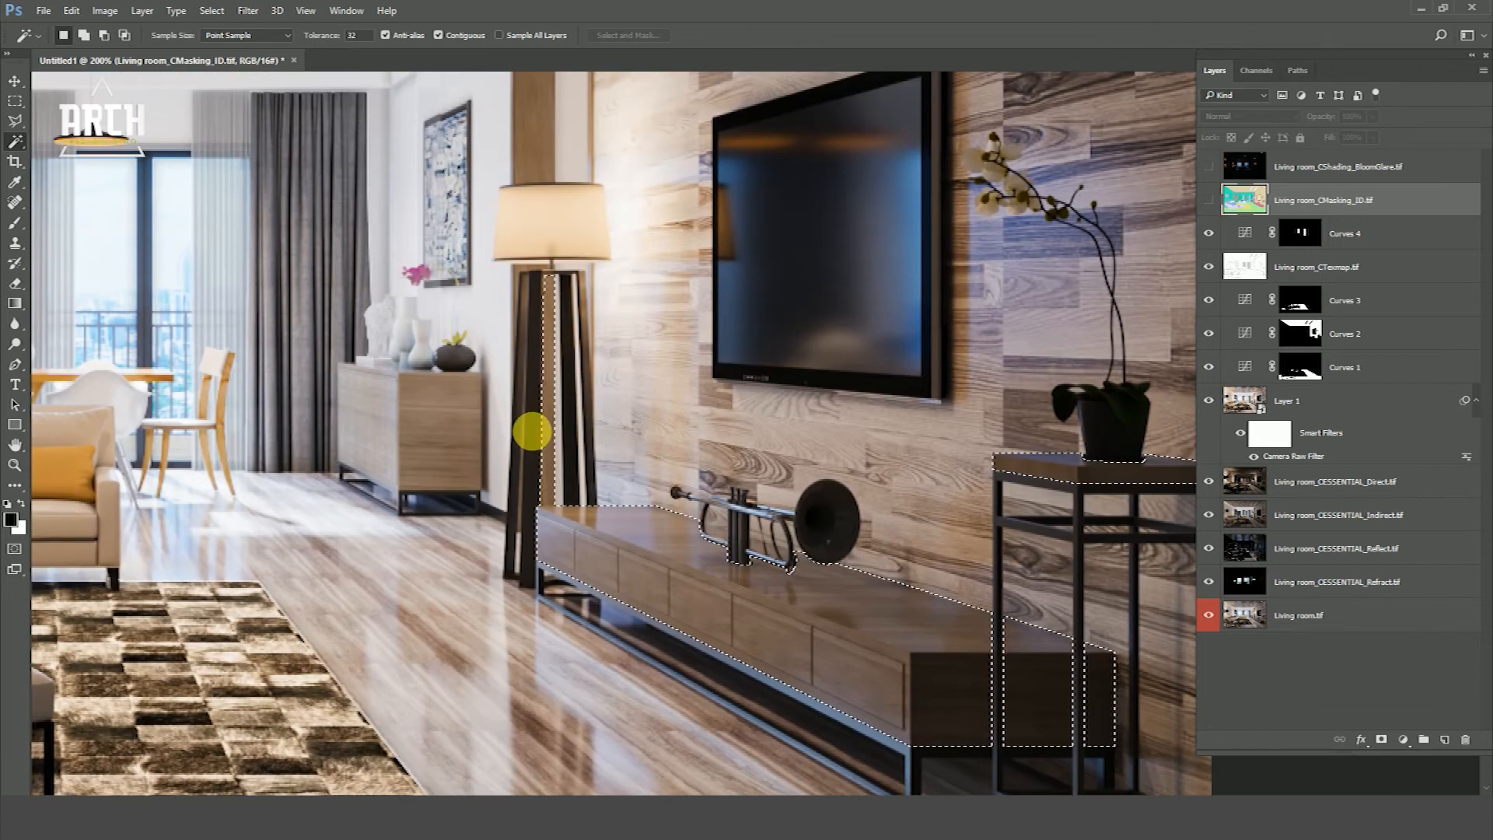
left_click_drag(558, 358, 610, 522)
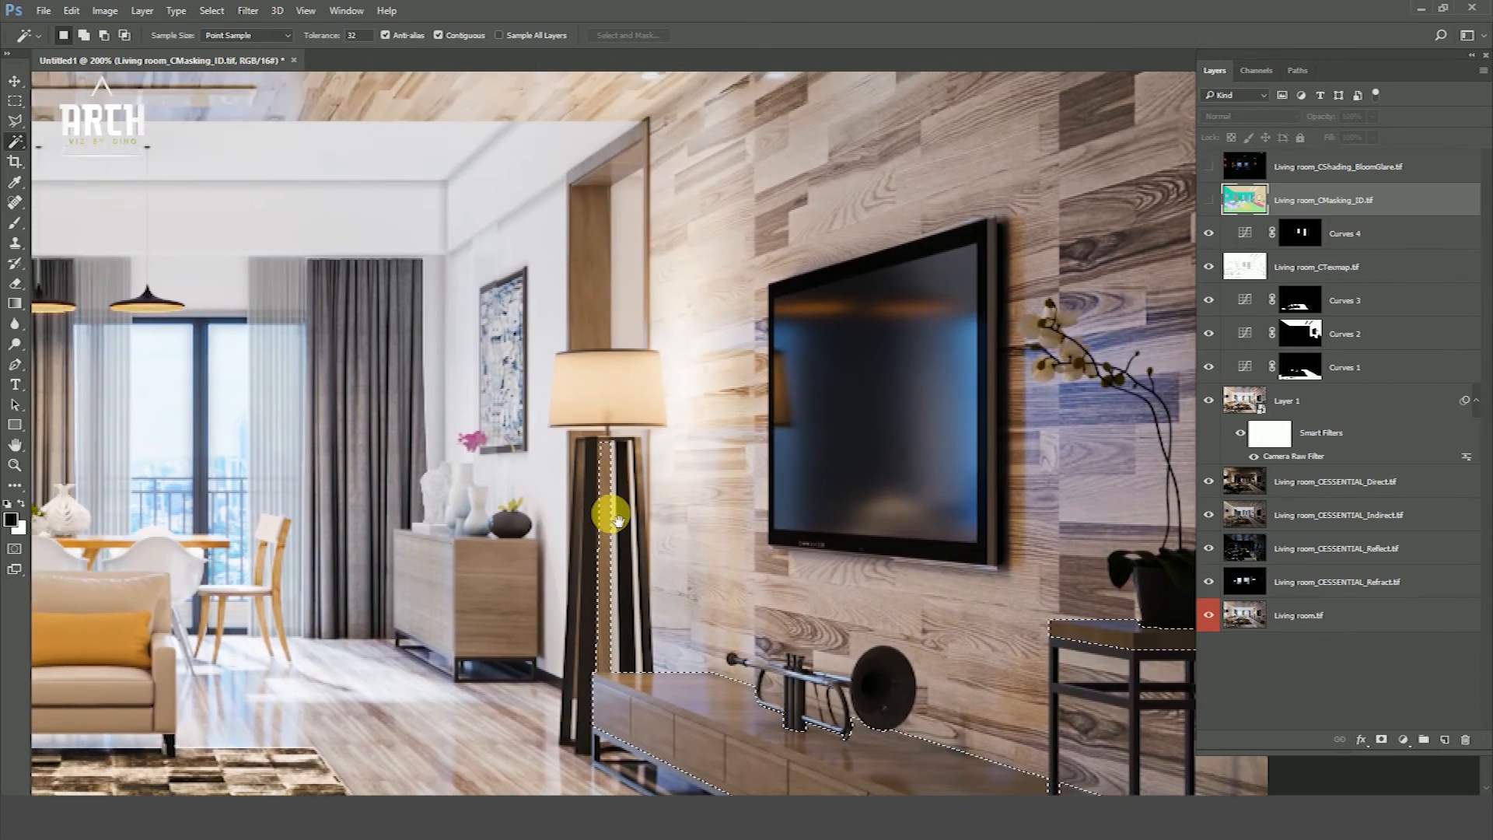
left_click(1210, 200)
left_click(1211, 200)
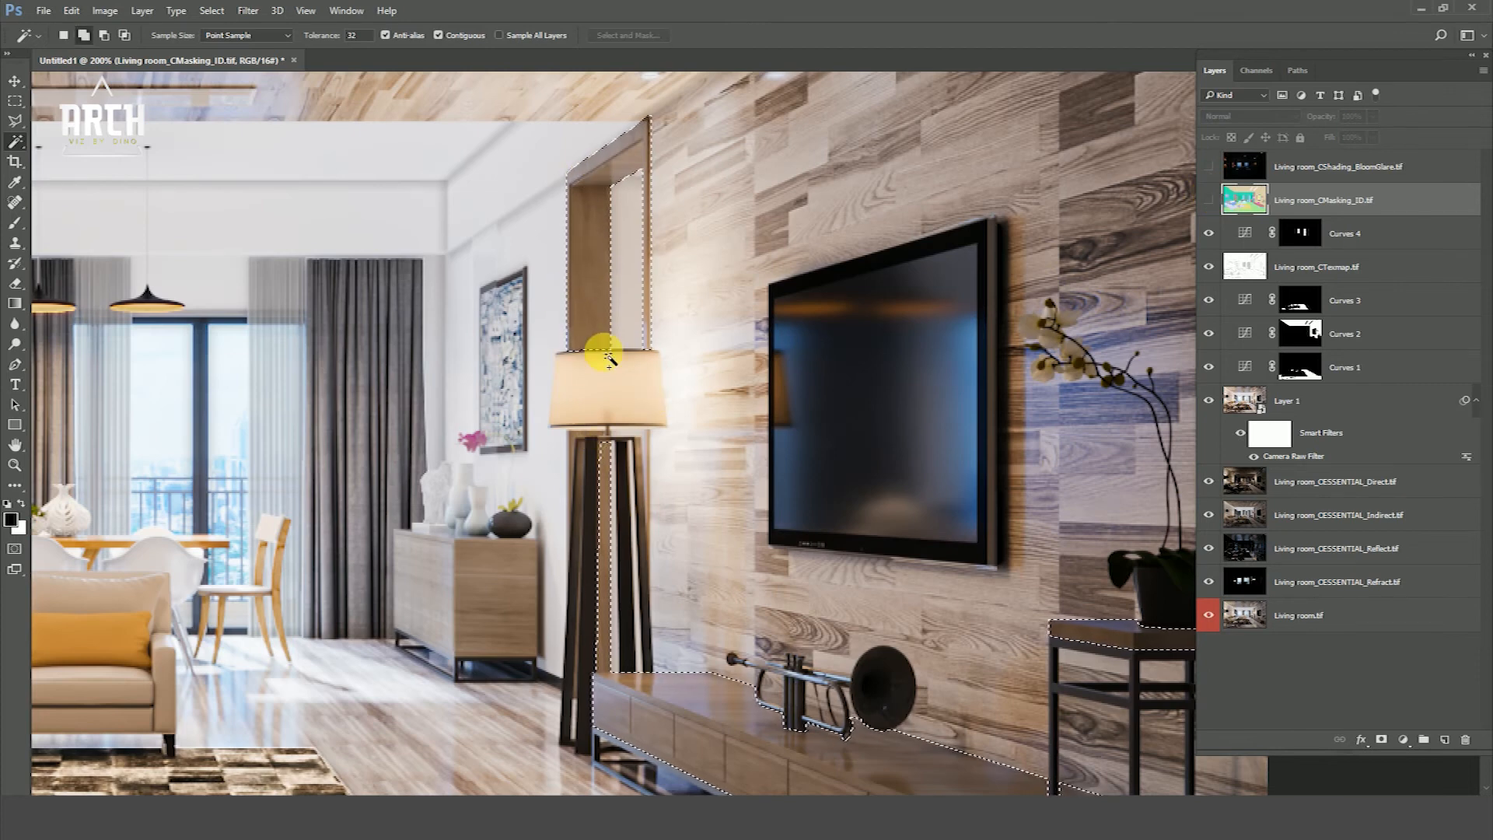
left_click(1208, 200)
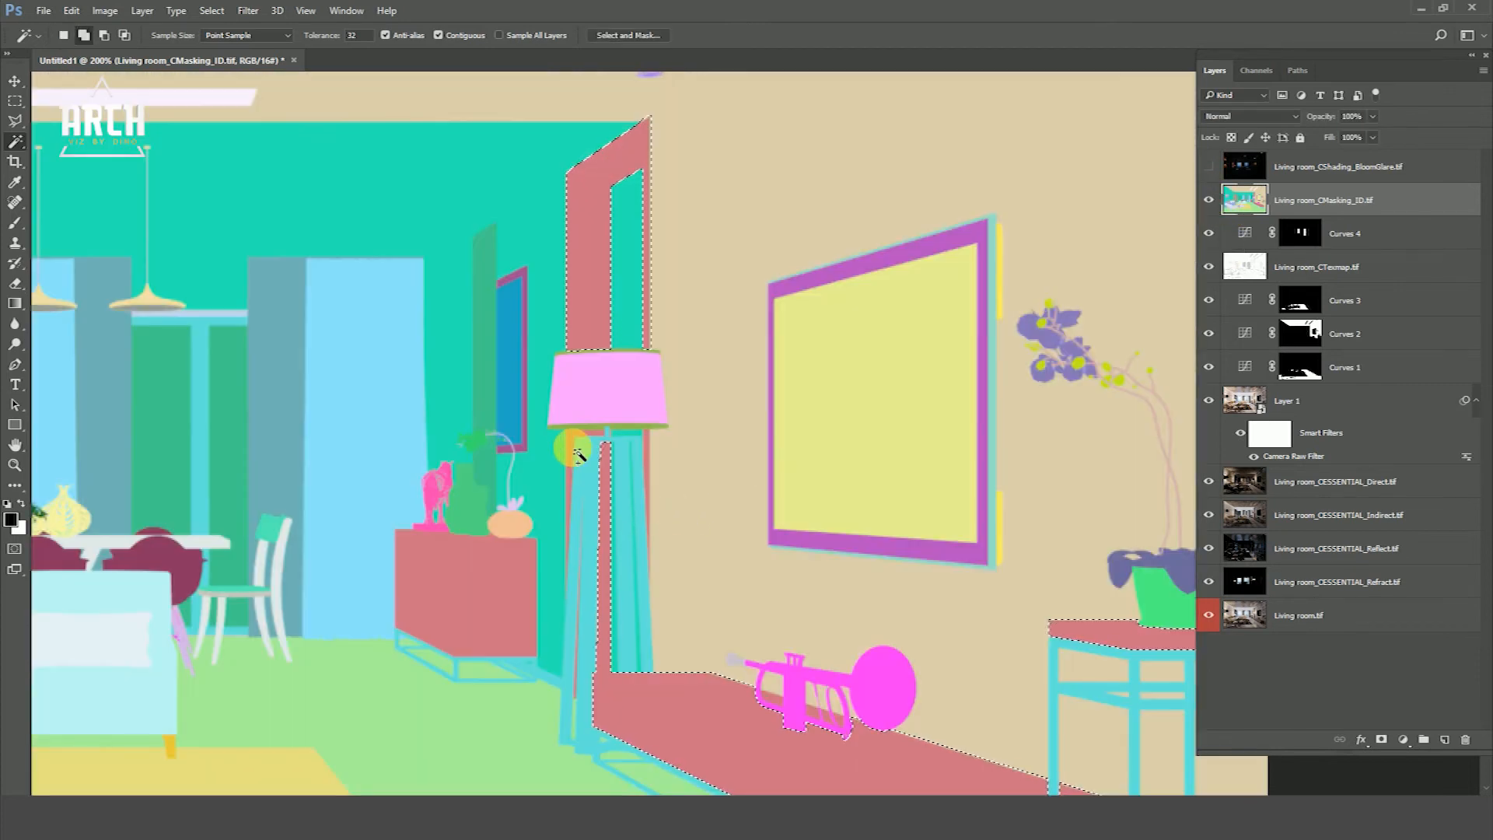
left_click(1215, 201)
left_click(1215, 200)
left_click(467, 566, "shift")
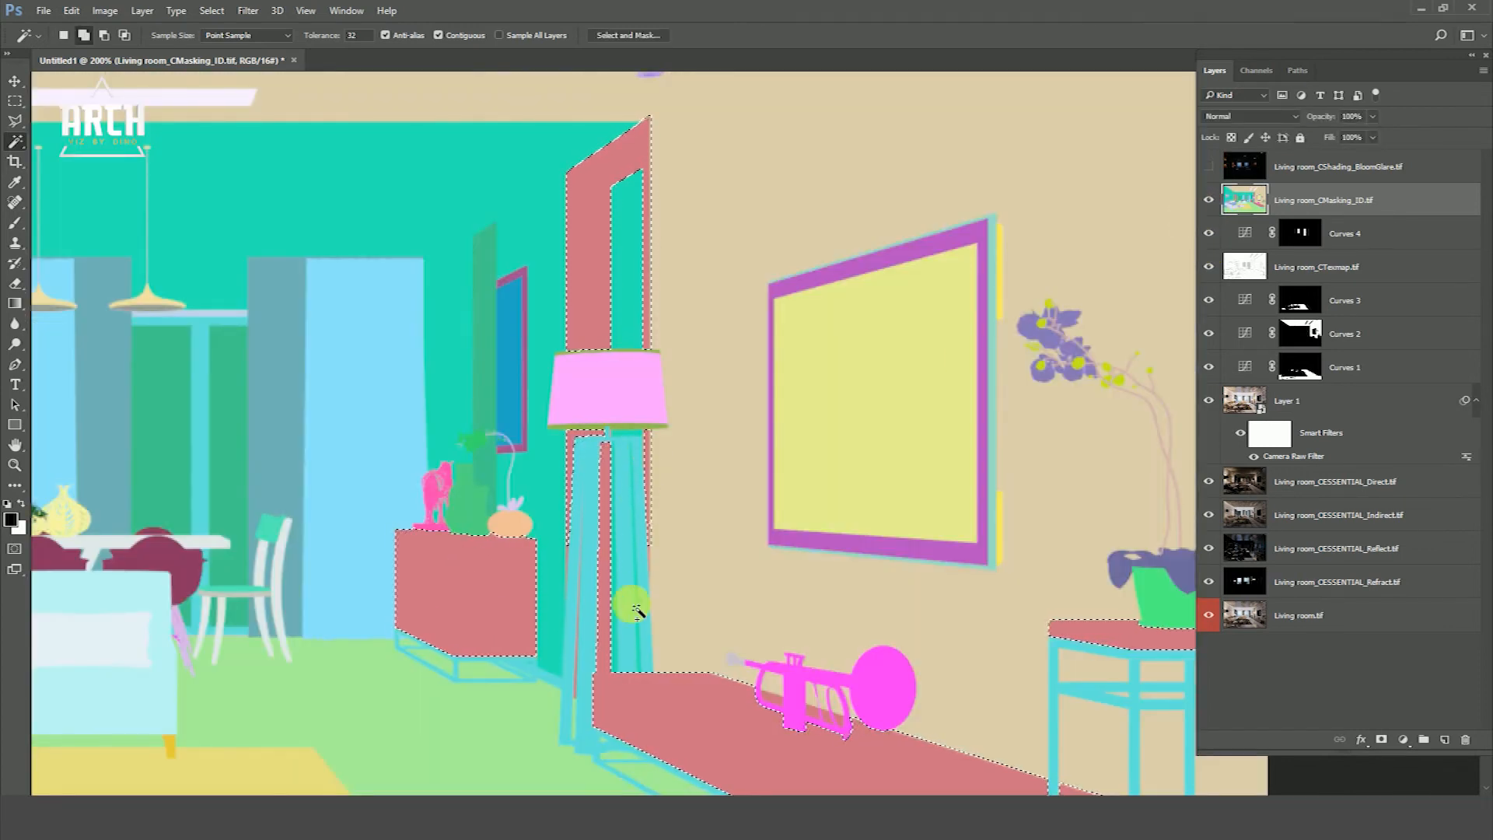
left_click(577, 665, "shift")
Hide CMasking_ID and add a Curves layer above Curves 4 masked to the wood selection, raising the highlights and slightly lowering the shadows
key("ctrl+minus")
key("ctrl+minus")
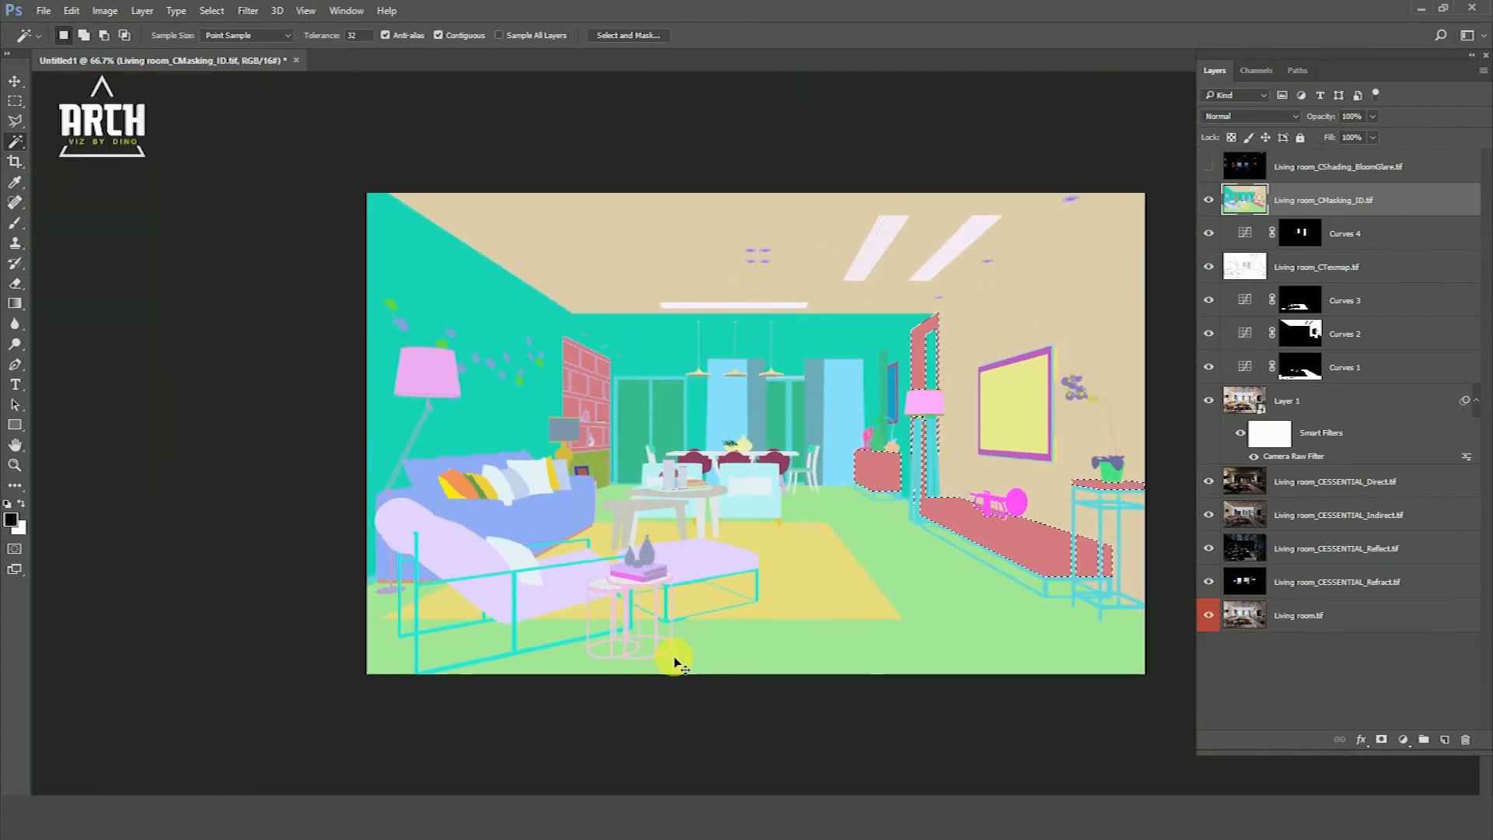
left_click(1209, 200)
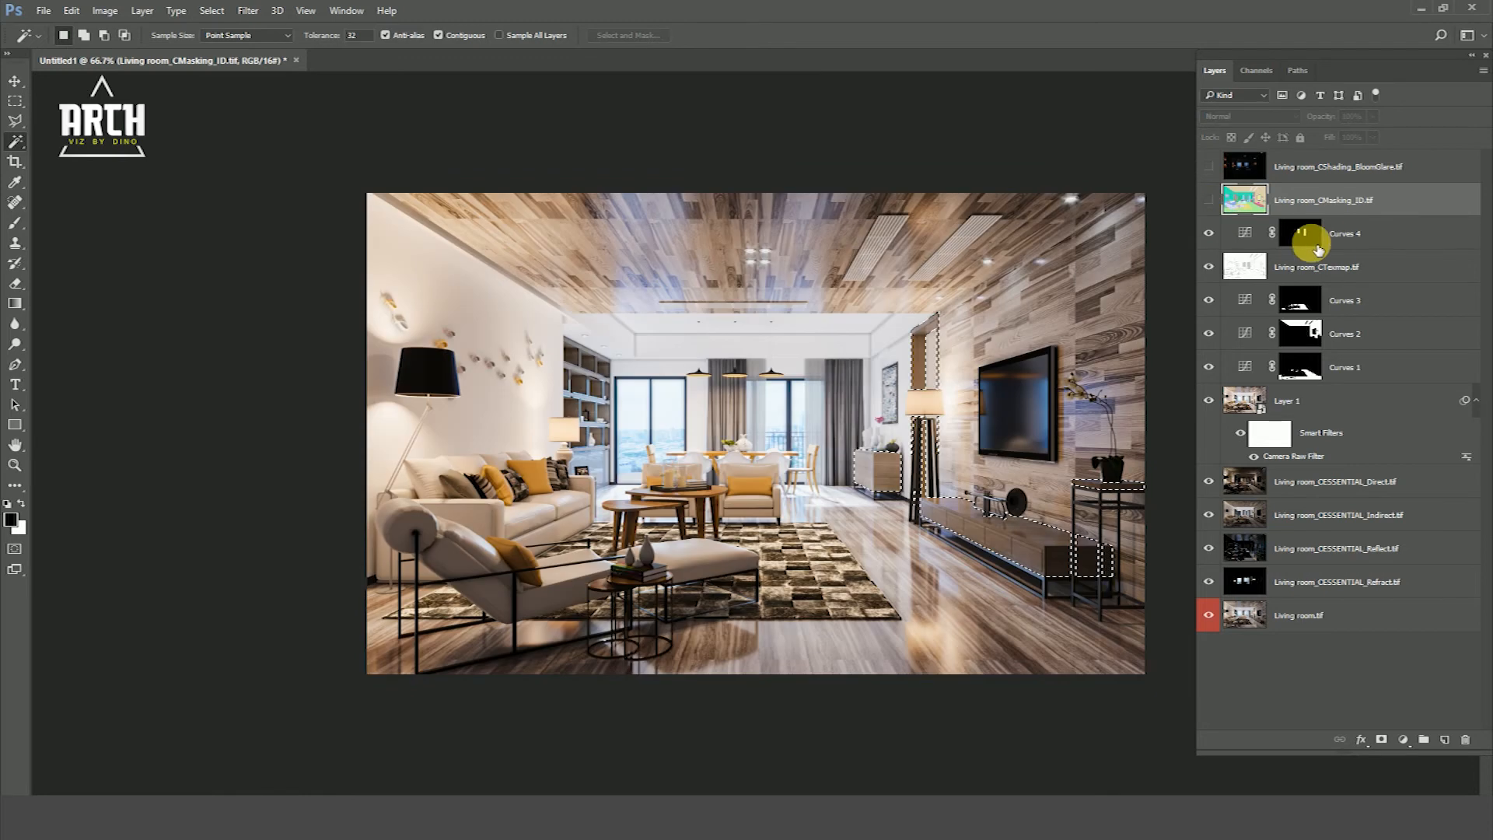
left_click(1300, 234)
left_click(1403, 739)
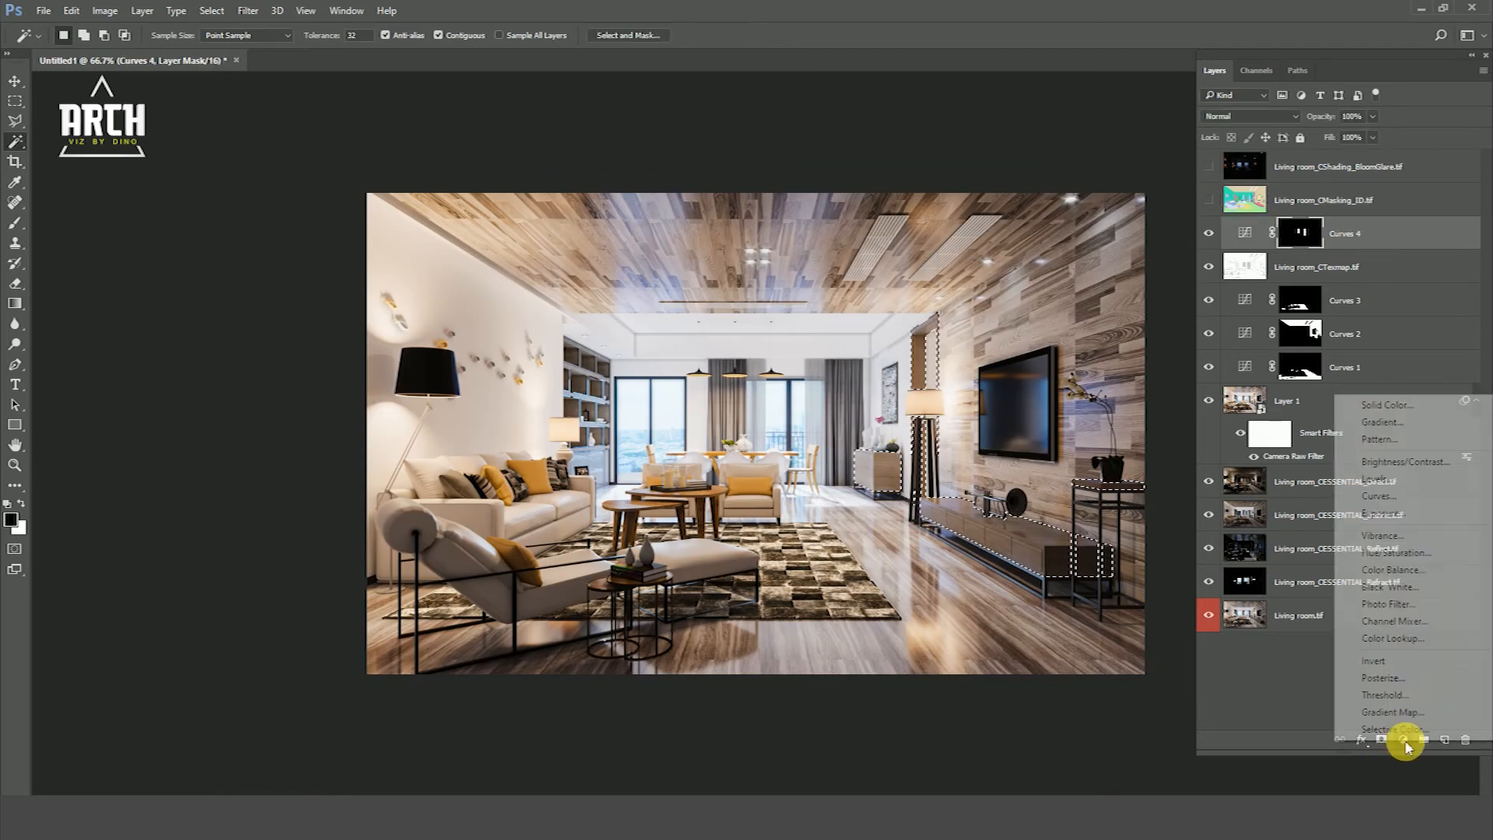
left_click(1377, 498)
left_click_drag(1332, 476, 1330, 465)
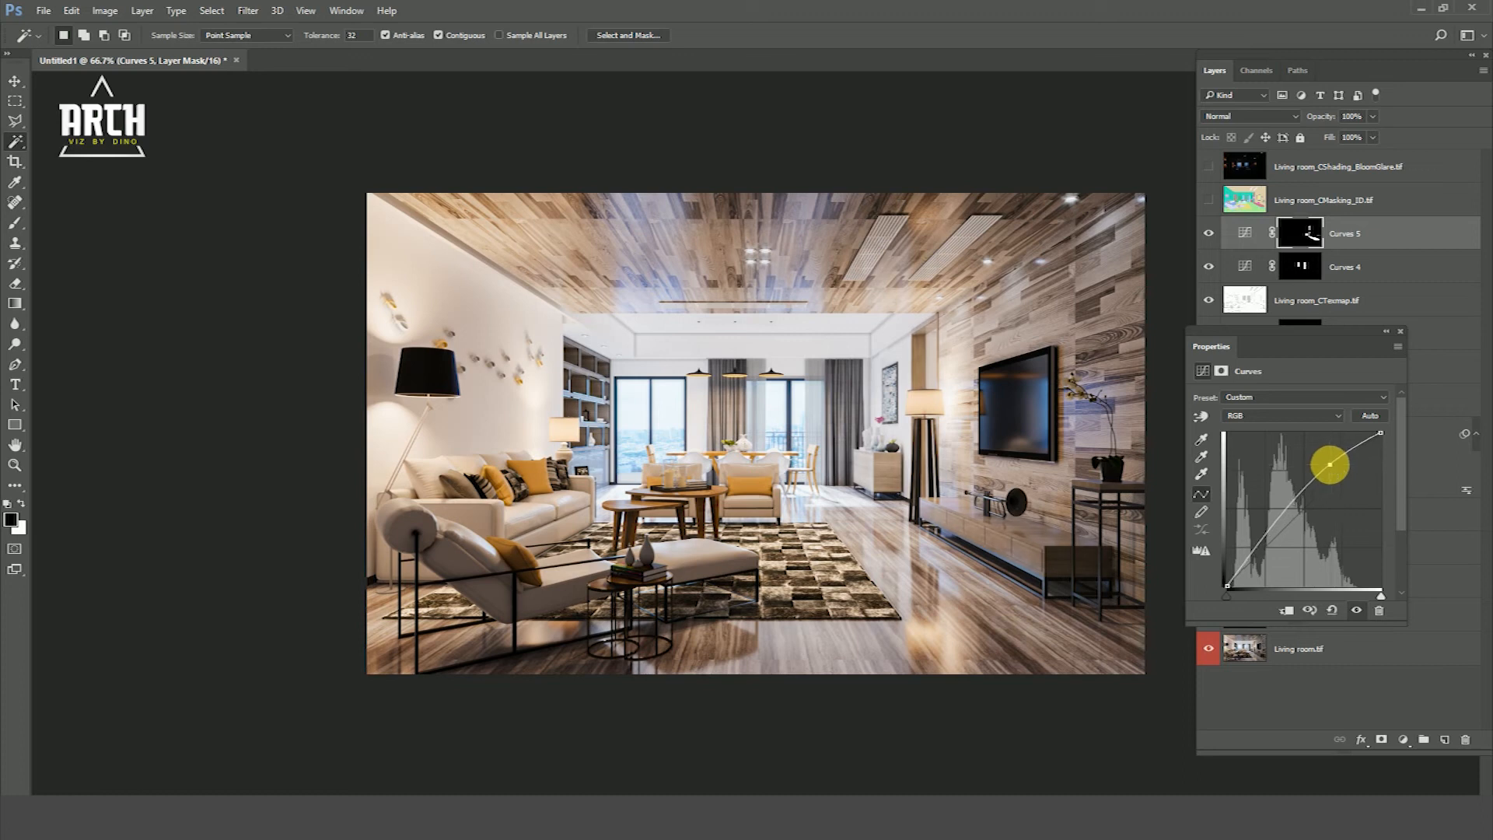
left_click_drag(1271, 529, 1277, 535)
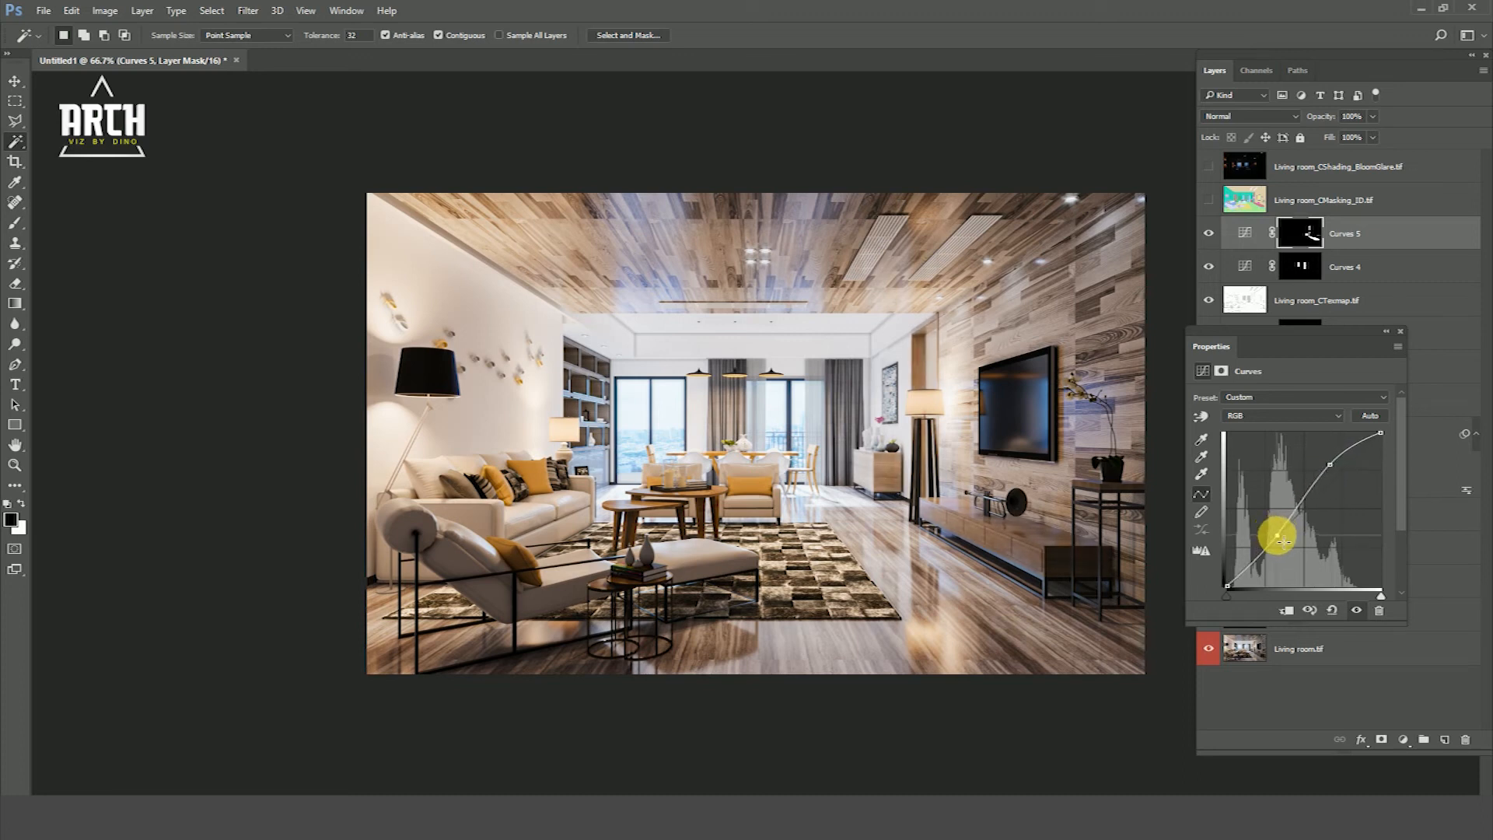
left_click(1385, 331)
Compare the wood furniture with and without the Curves 5 adjustment, at both the whole-room and closer view
left_click(1210, 234)
left_click(1209, 235)
left_click(1210, 235)
left_click(1210, 235)
left_click(1210, 234)
left_click(1210, 235)
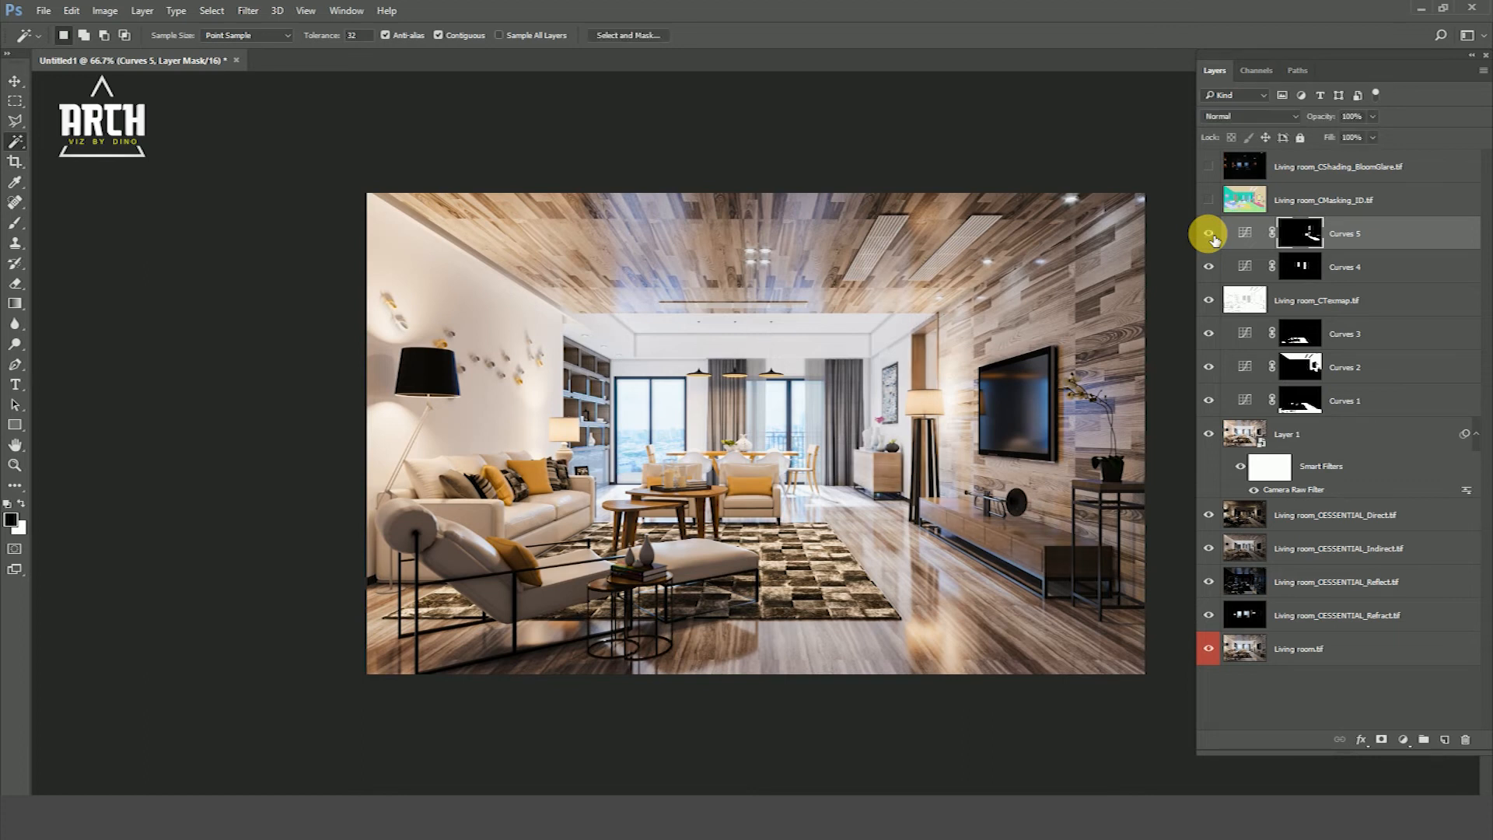
left_click(1210, 234)
left_click(1210, 235)
key("ctrl+plus")
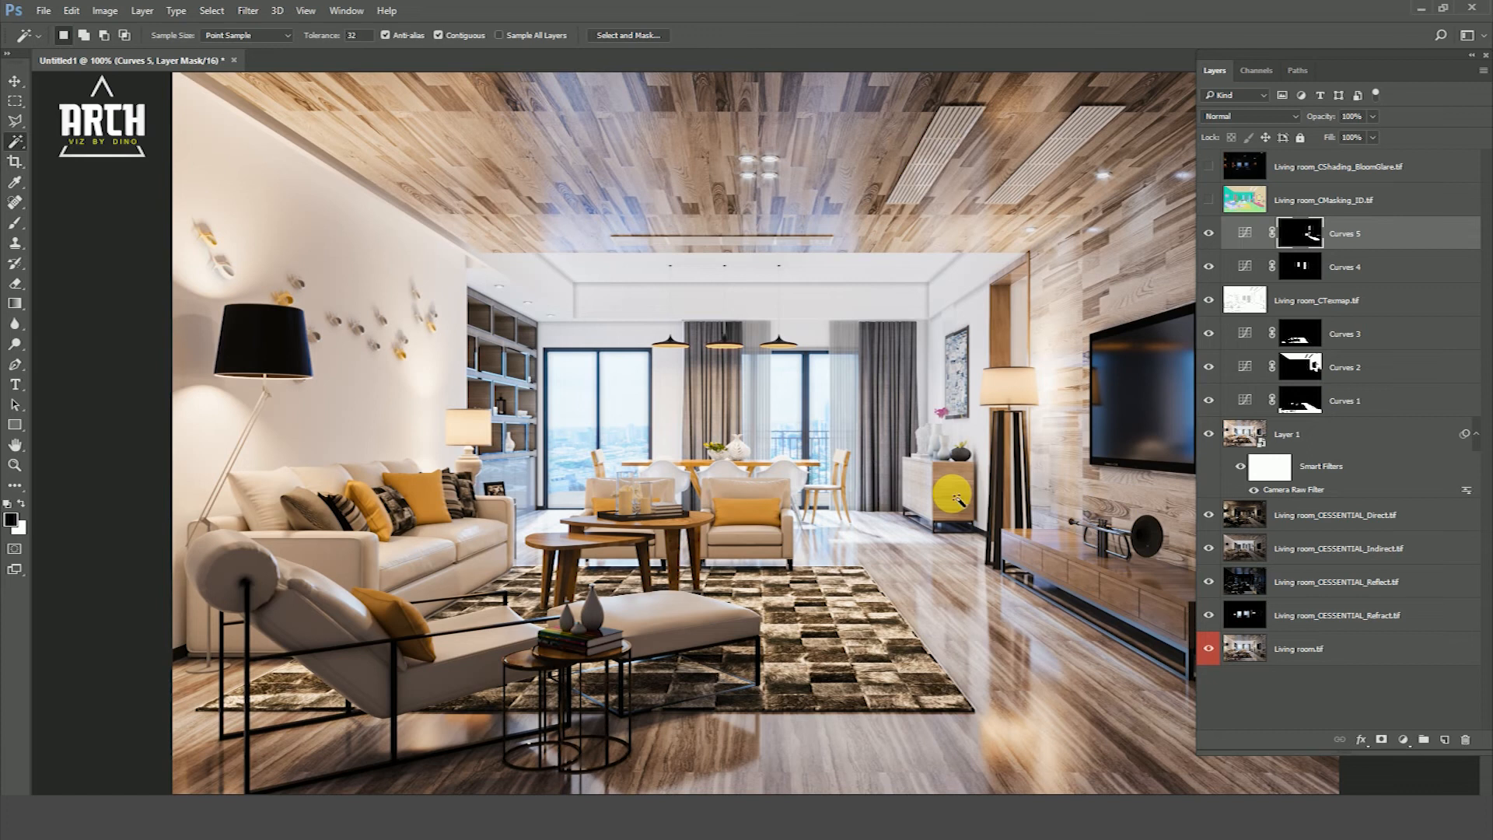
key("ctrl+minus")
left_click(15, 80)
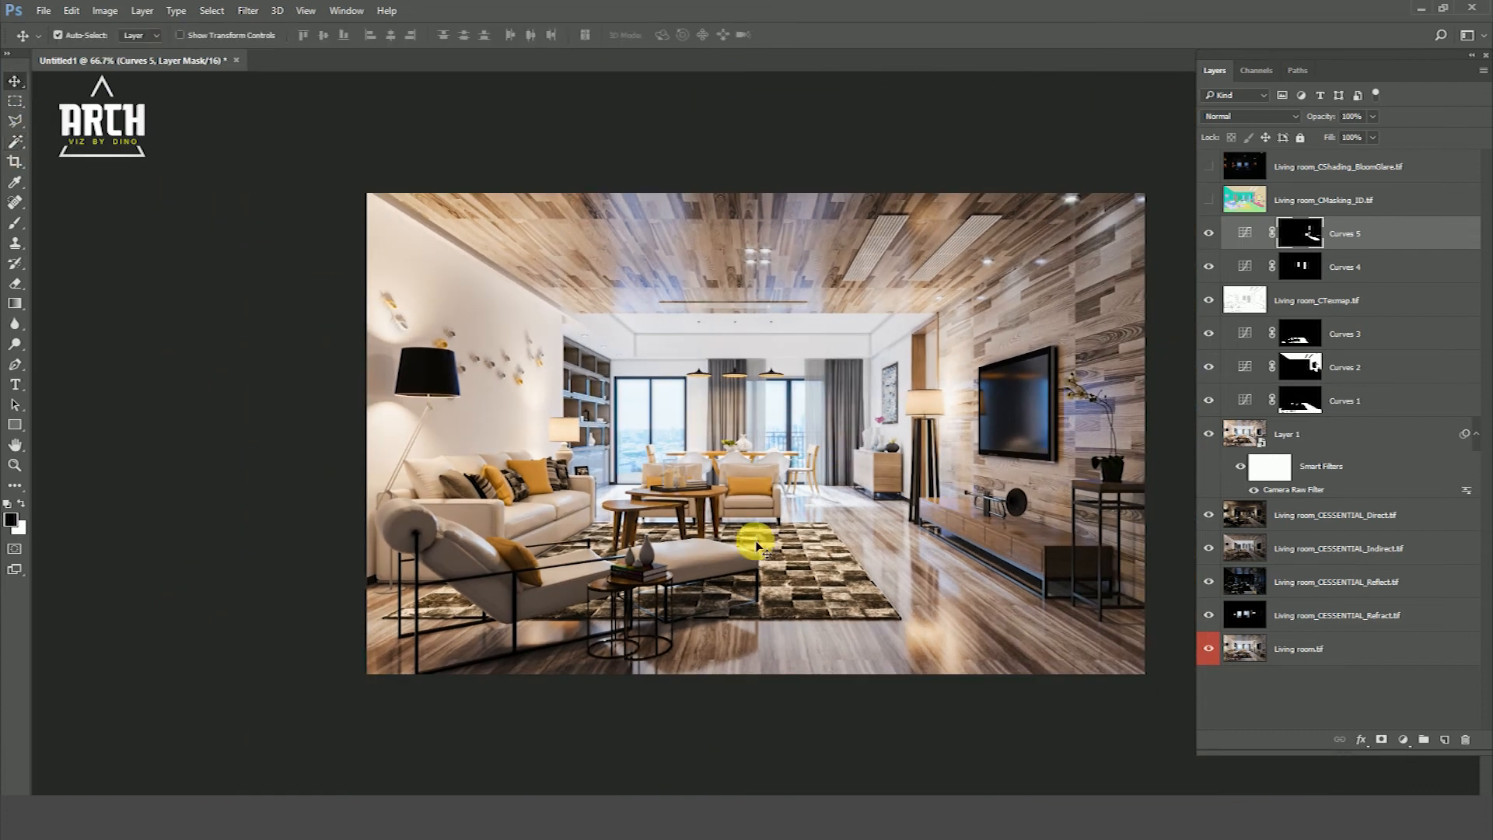
key("ctrl+plus")
left_click(1210, 234)
left_click(1210, 233)
left_click(1210, 233)
left_click(1210, 233)
left_click(1210, 233)
left_click(1210, 233)
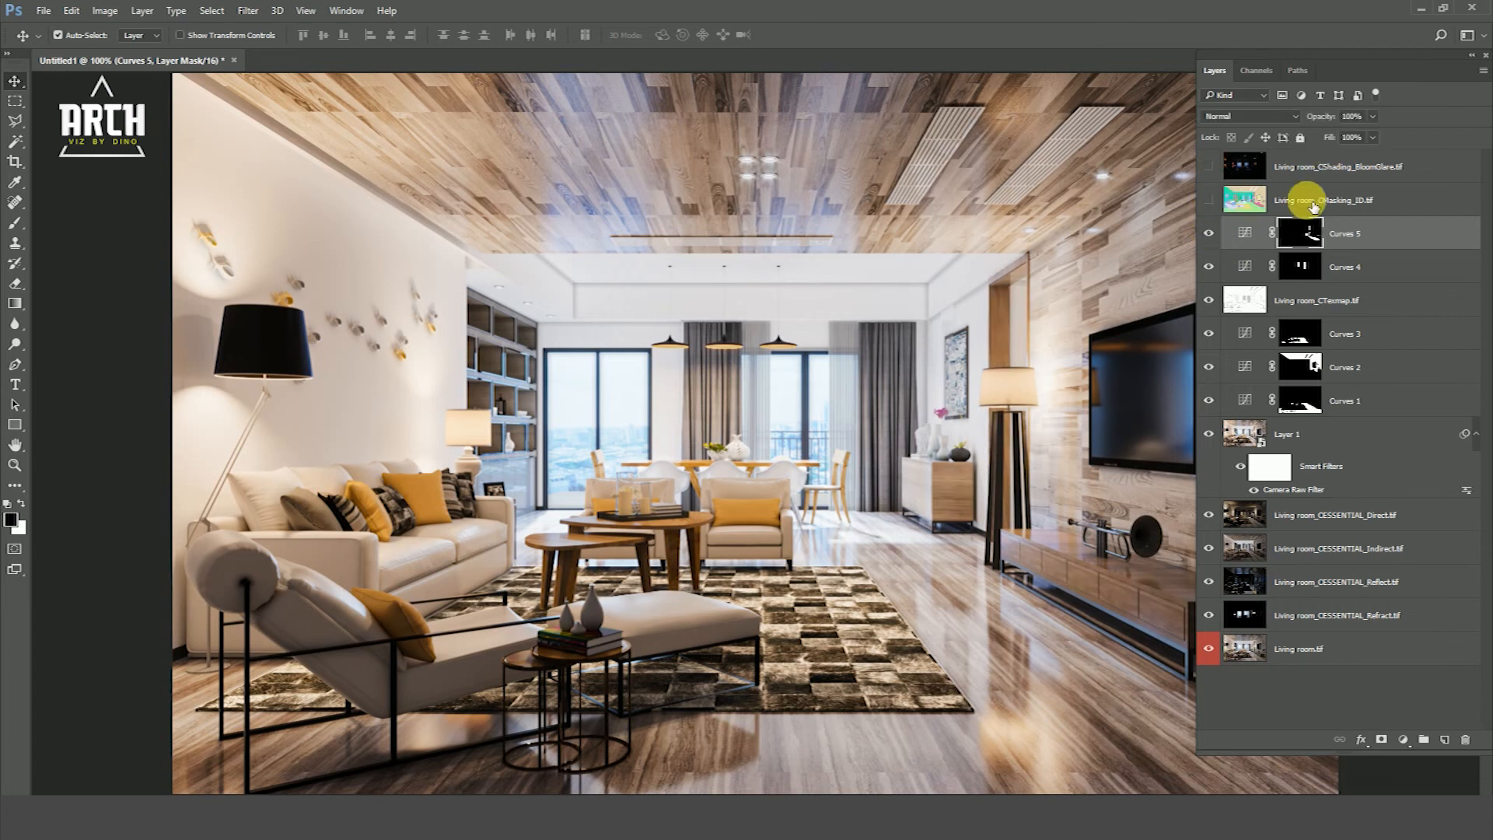
Move CMasking_ID above CShading_BloomGlare, show the BloomGlare layer and set its blend mode to Screen
left_click_drag(1314, 206, 1306, 141)
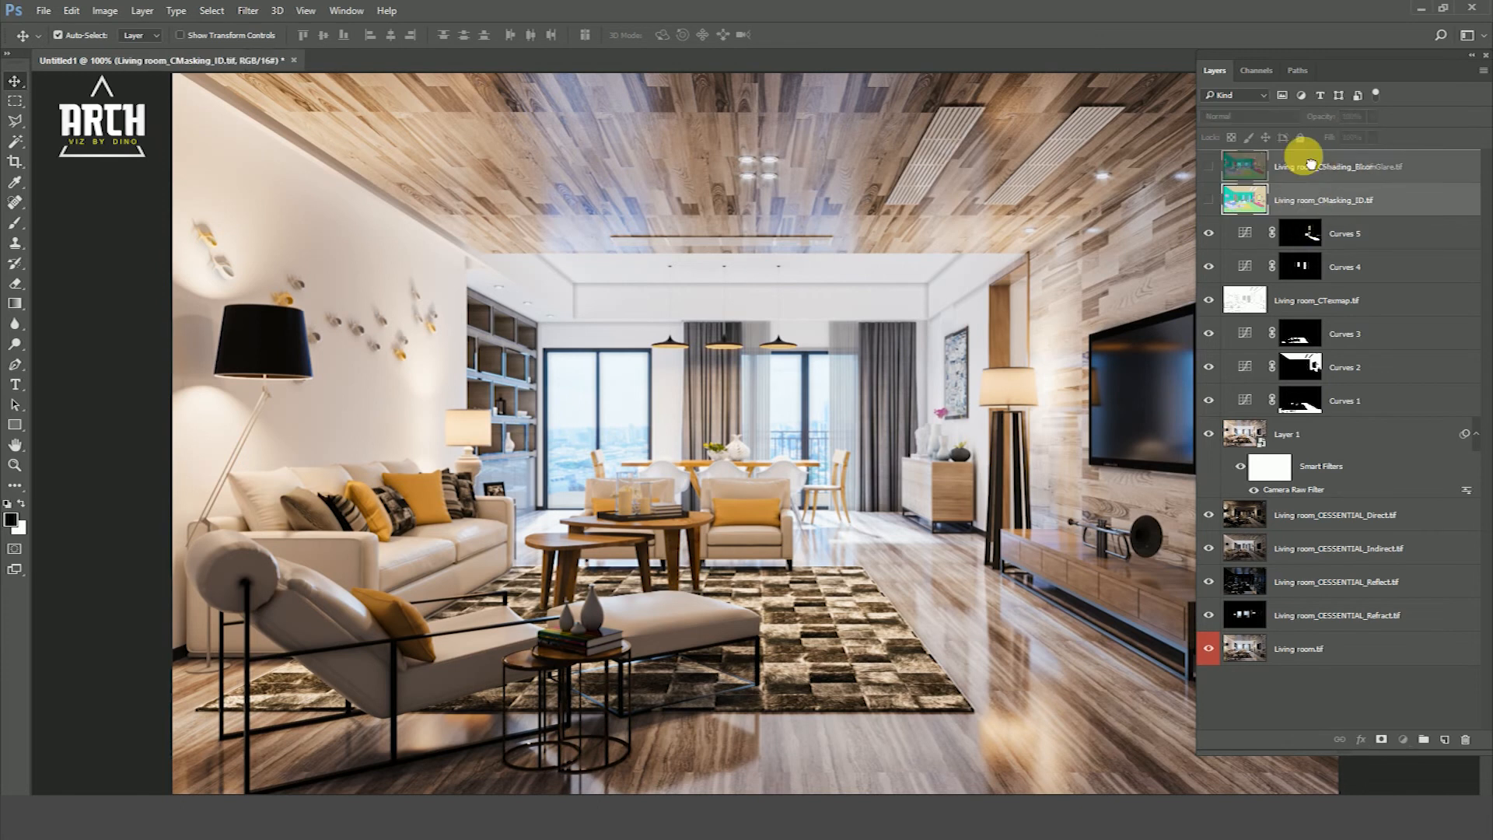
left_click(1322, 200)
left_click(1208, 200)
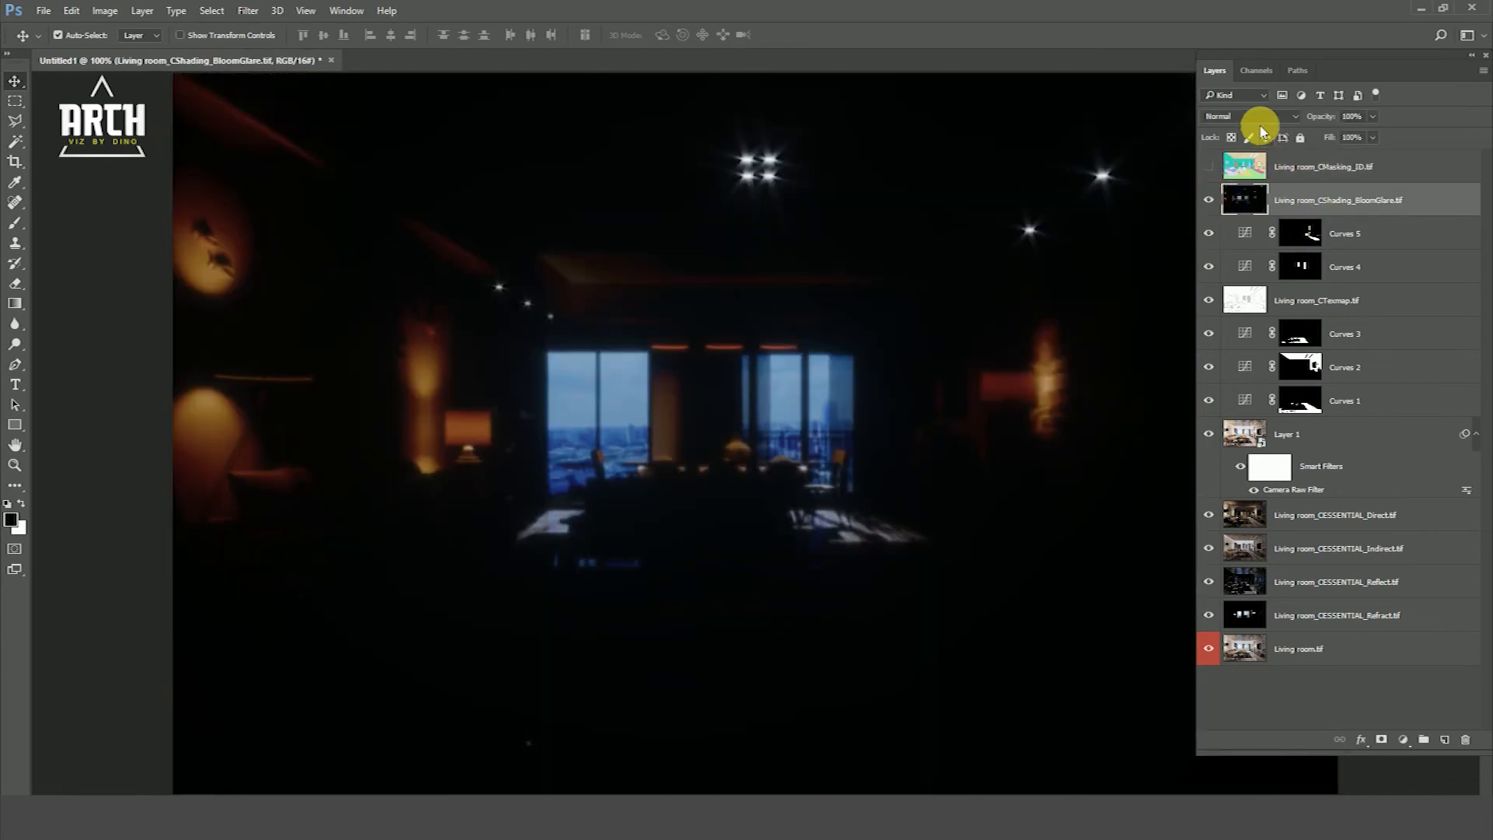
left_click(1246, 117)
left_click(1223, 167)
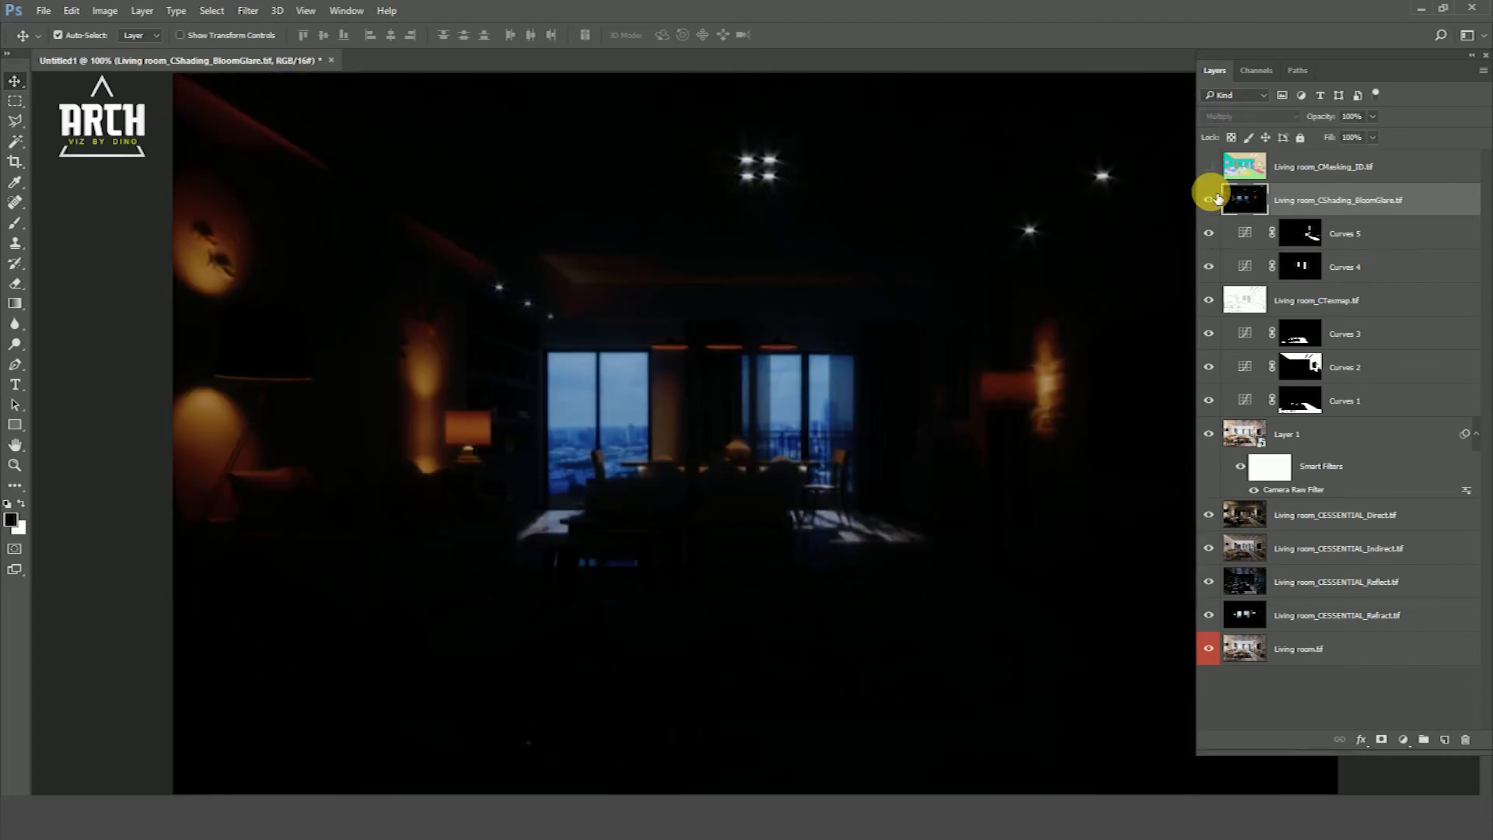
left_click(1243, 115)
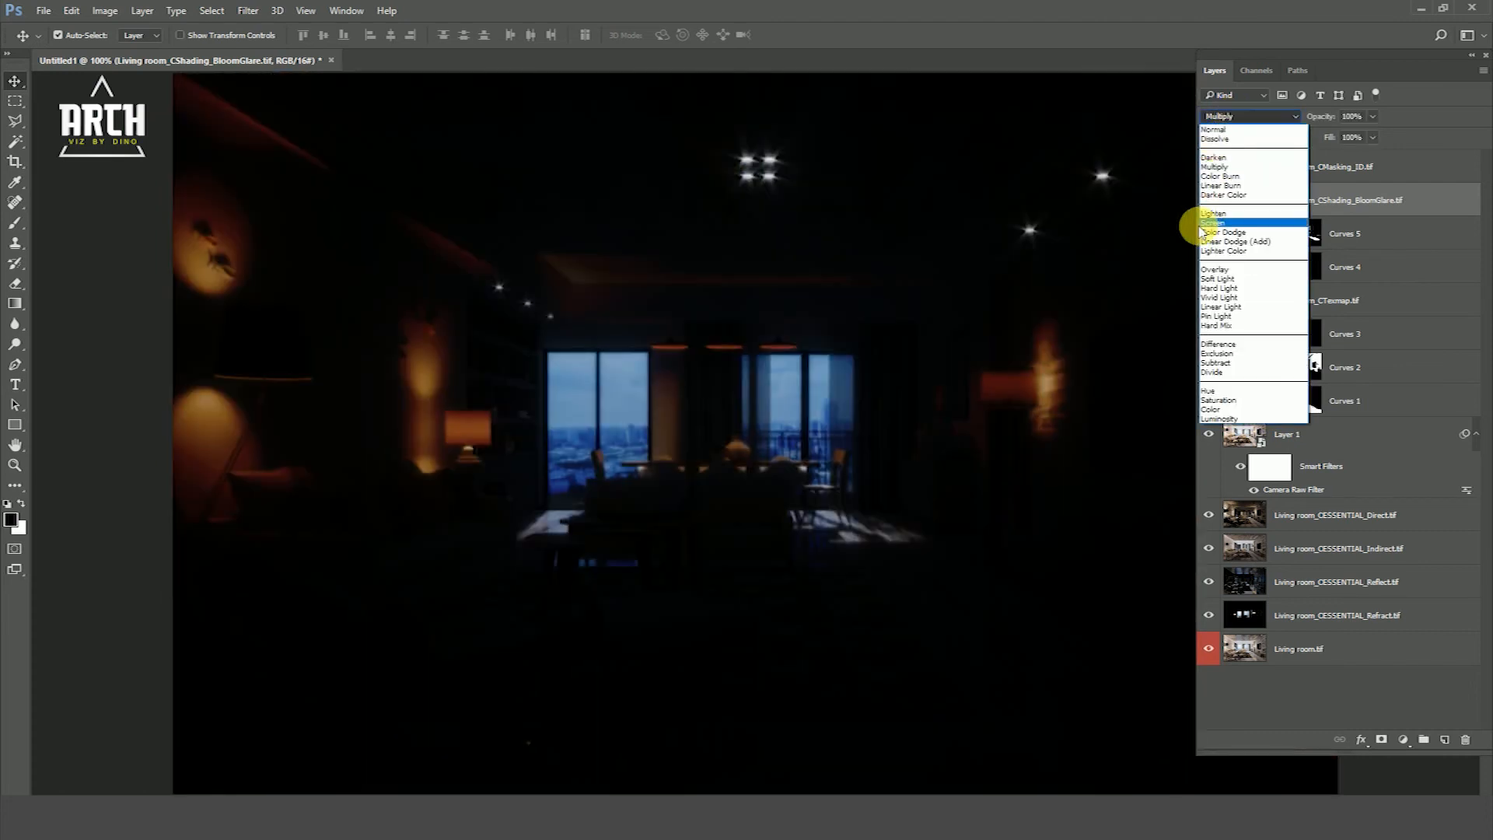
left_click(1207, 224)
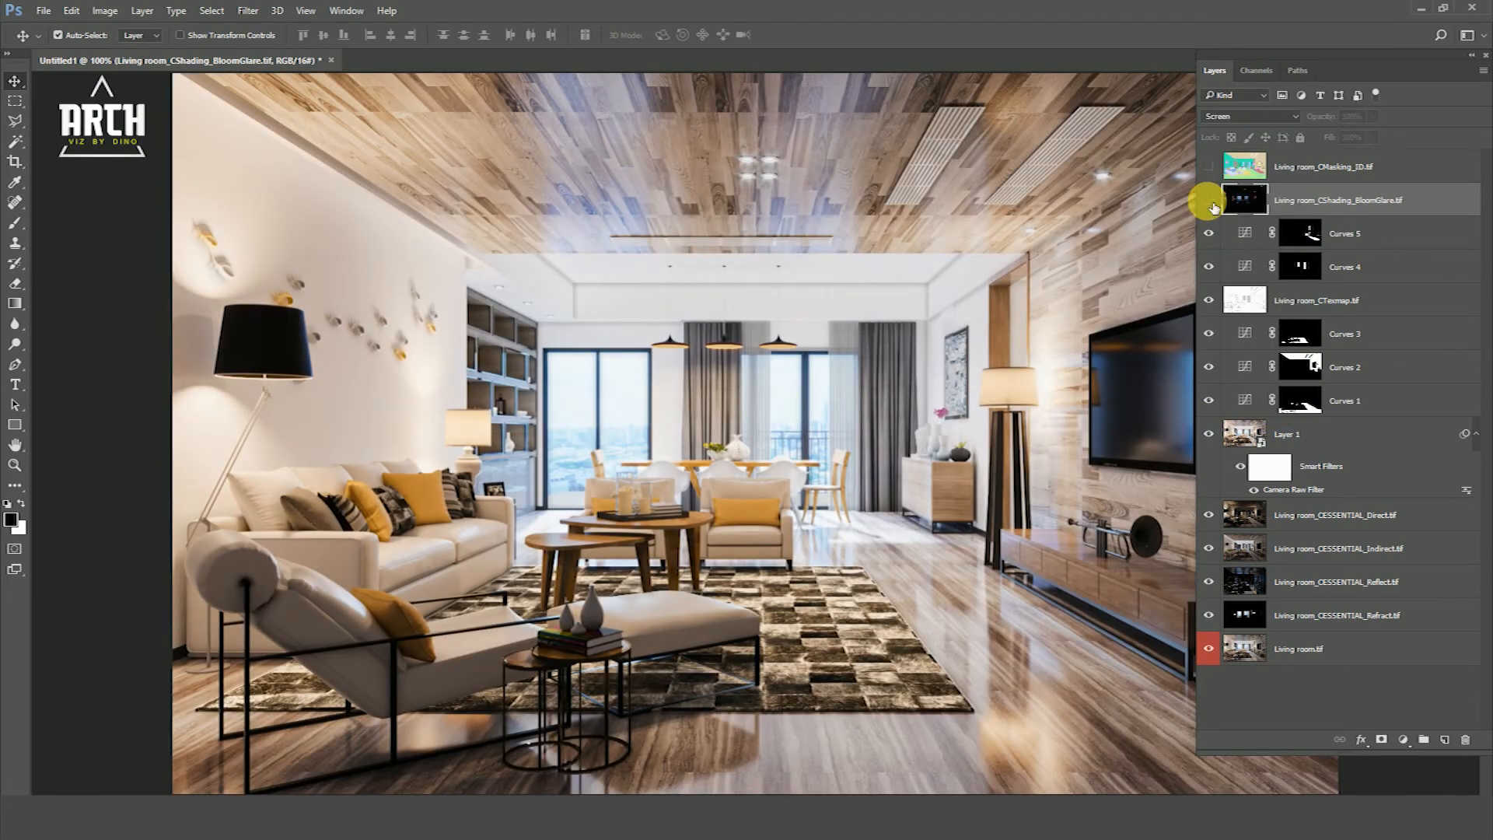
Compare the image with and without the CShading_BloomGlare layer and set the layer's opacity to 70%
left_click(1210, 202)
left_click(1210, 202)
left_click(1210, 201)
left_click(1210, 202)
left_click(1209, 201)
left_click(1210, 201)
type("70")
key("Return")
Compare the full composite with the original Living room.tif layer shown on its own
key("ctrl+minus")
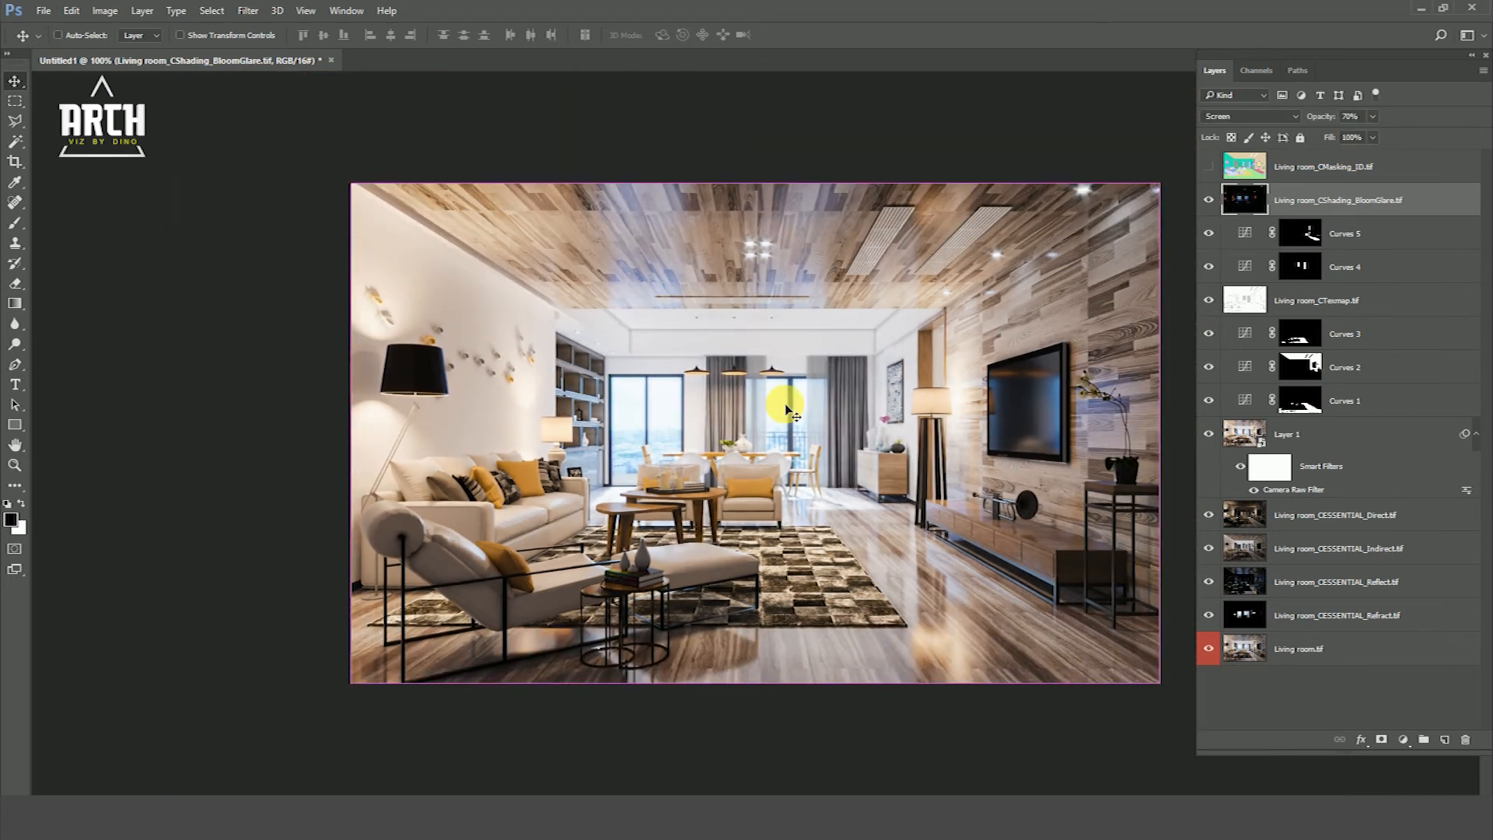
key("ctrl+minus")
left_click(1210, 649)
left_click(1210, 648)
left_click(1210, 648, "alt")
left_click(1210, 648, "alt")
left_click(1210, 649, "alt")
left_click(1210, 648, "alt")
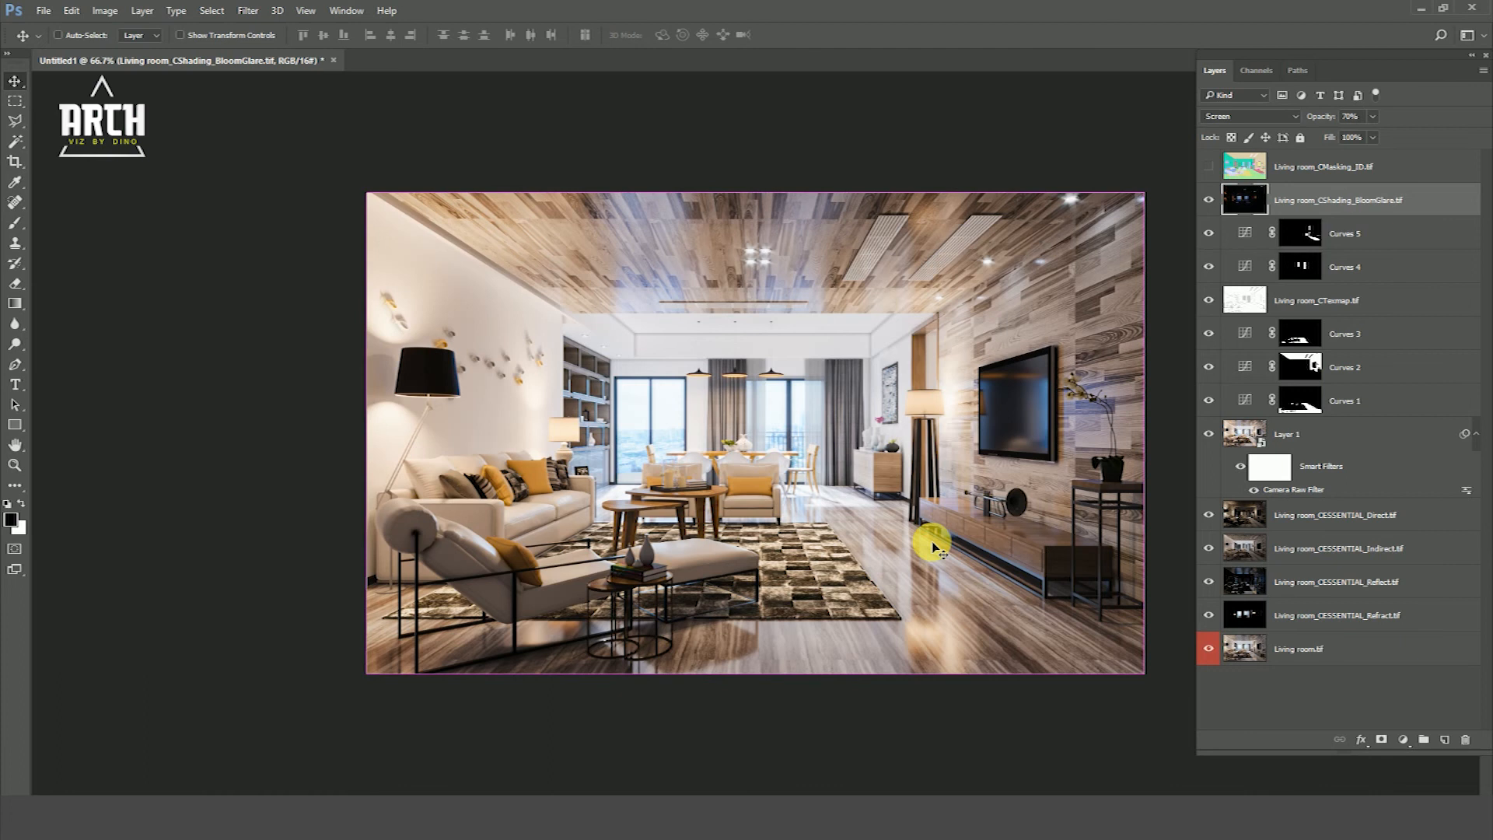
Check the reduced bloom and glare effect by switching the CShading_BloomGlare layer off and on
key("ctrl+plus")
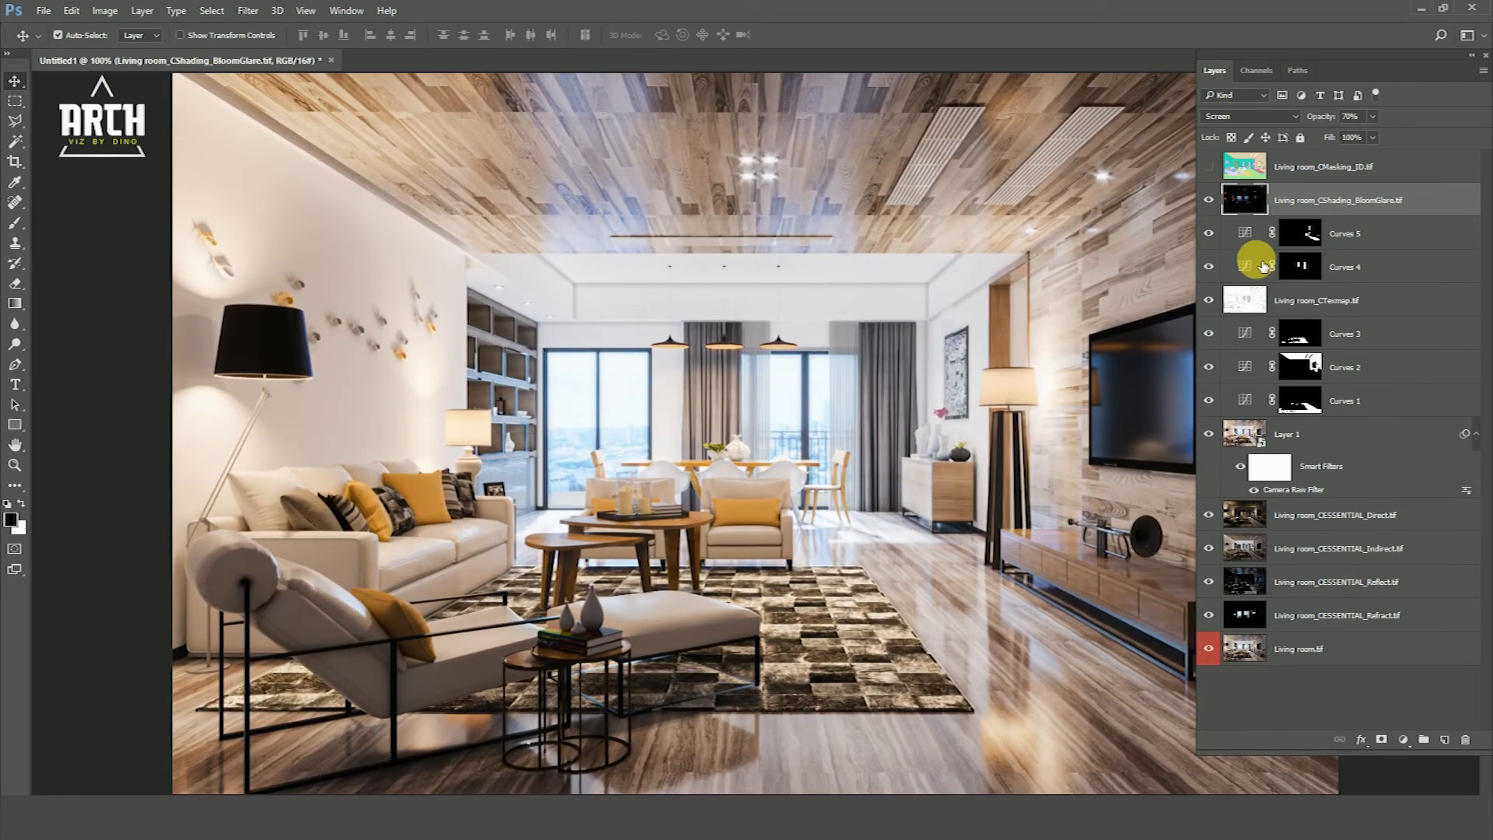
left_click(1209, 200)
left_click(1209, 200)
key("ctrl+minus")
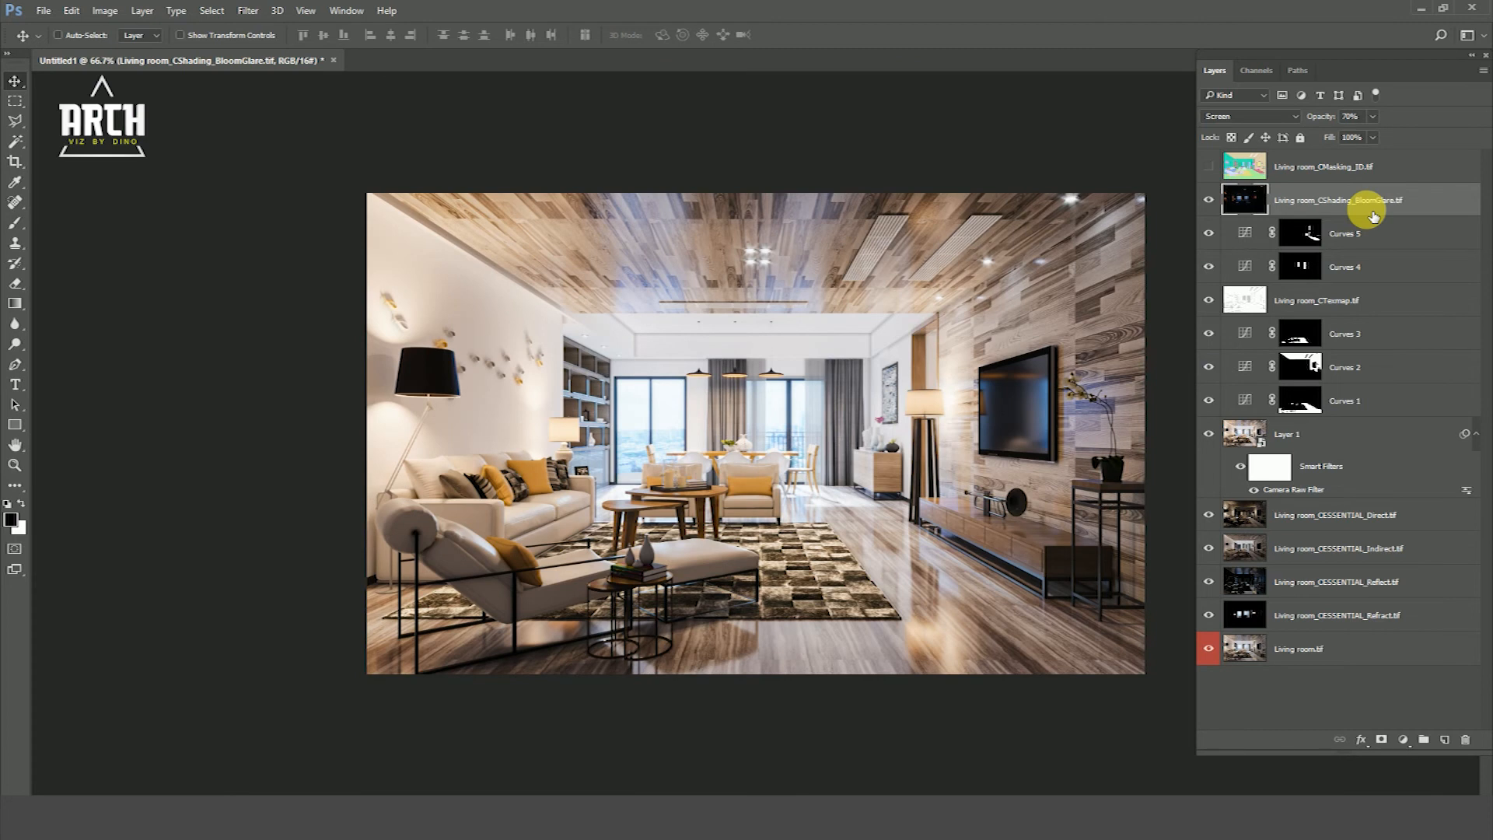
Stamp all visible layers into a new layer above CShading_BloomGlare and convert it to a Smart Object
key("ctrl+shift+alt+e")
right_click(1310, 194)
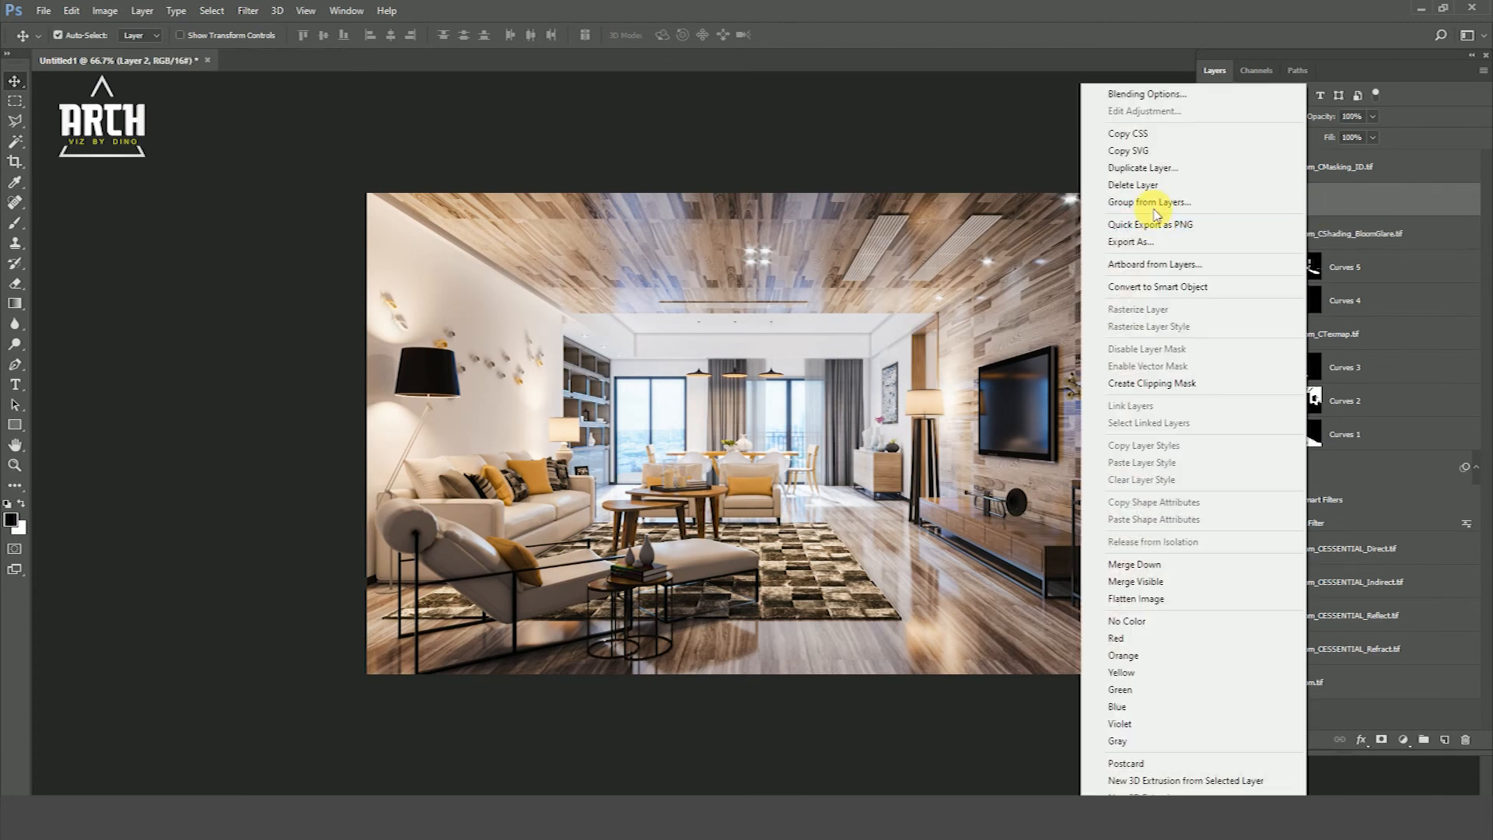
left_click(1157, 286)
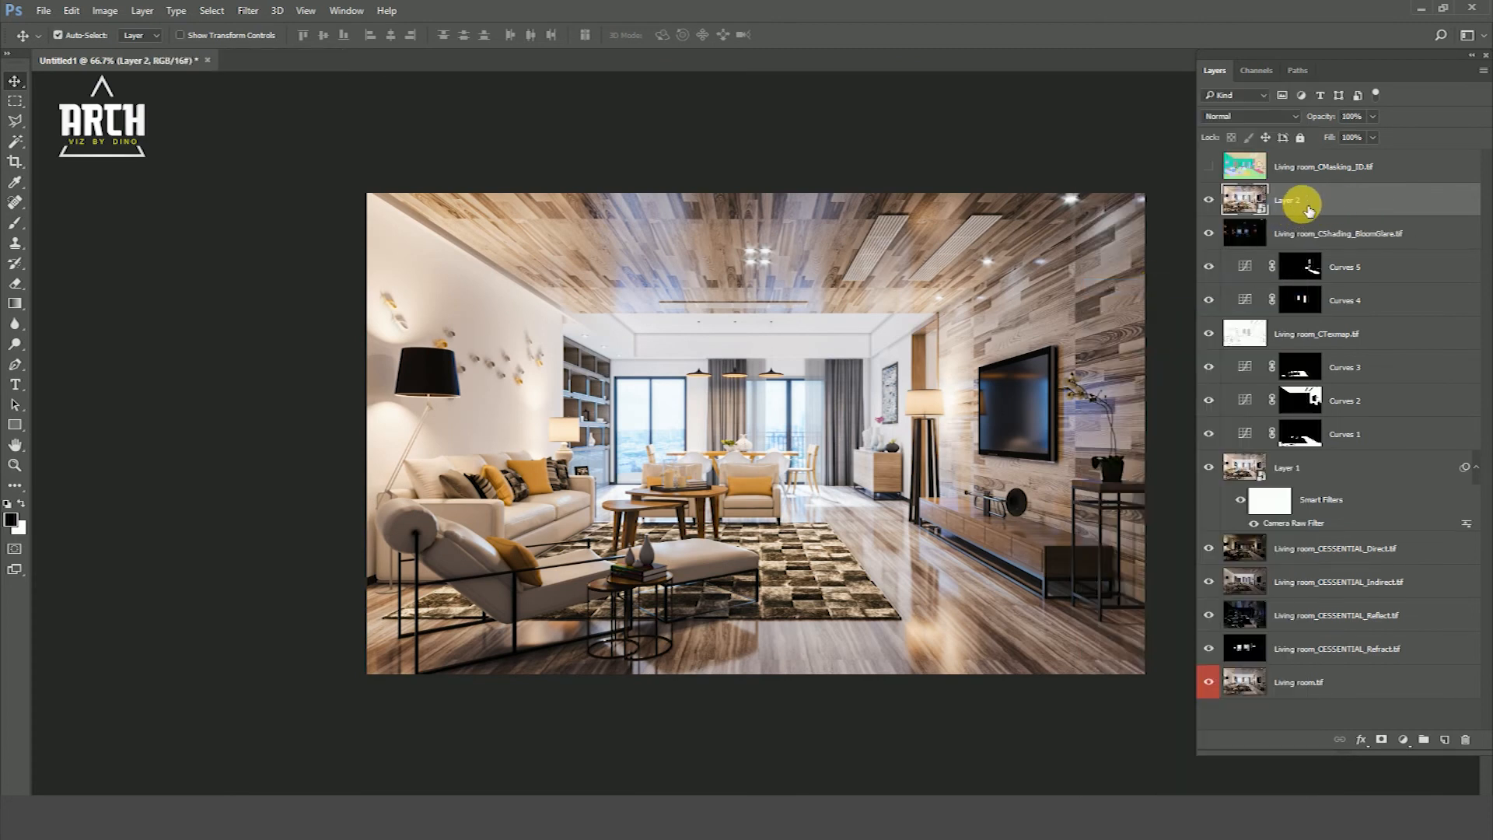
Open the Camera Raw Filter on Layer 2 and apply the automatic Basic tone adjustments
key("ctrl+plus")
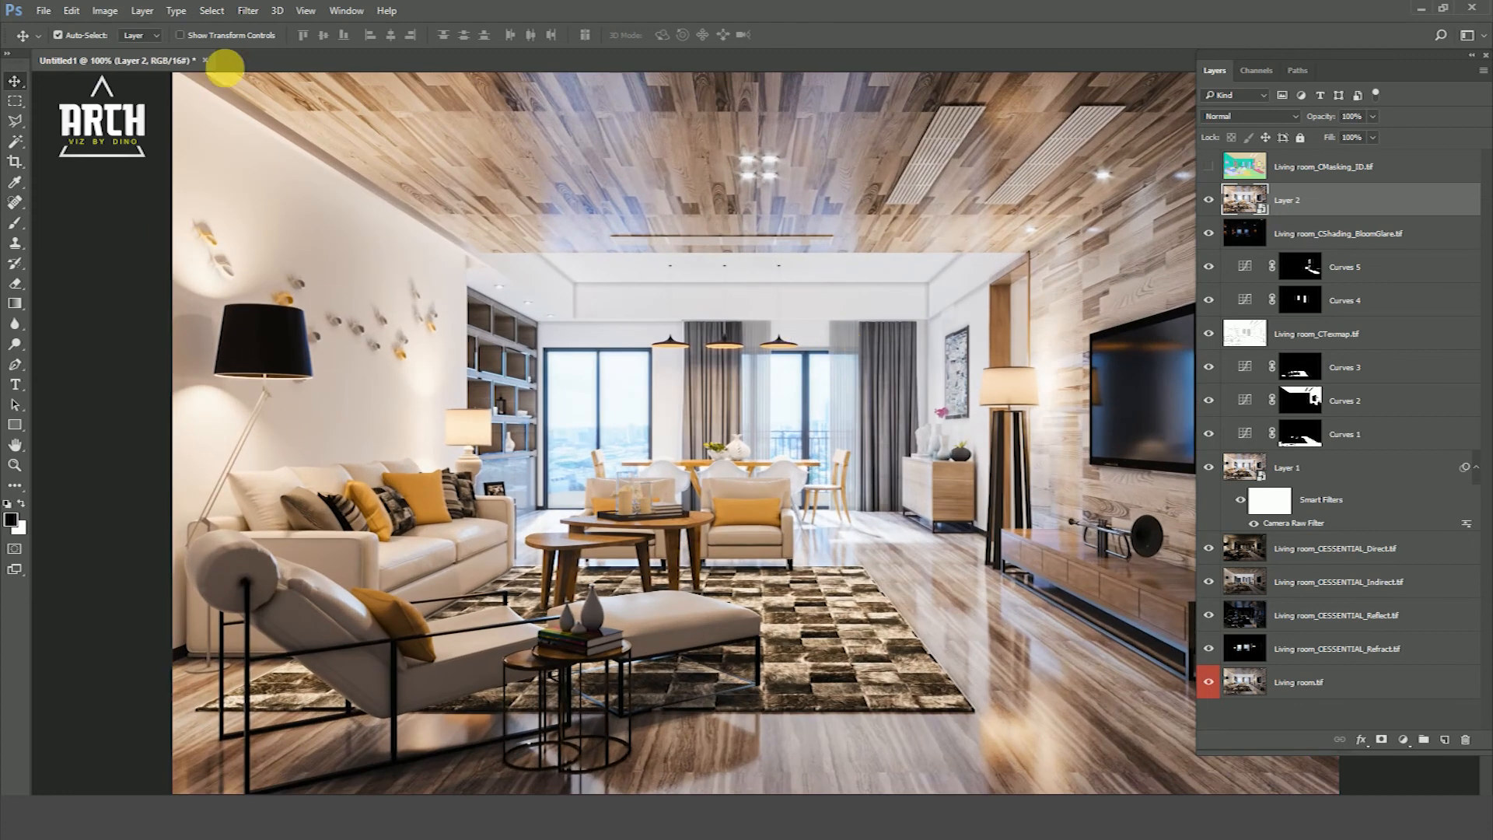
left_click(249, 11)
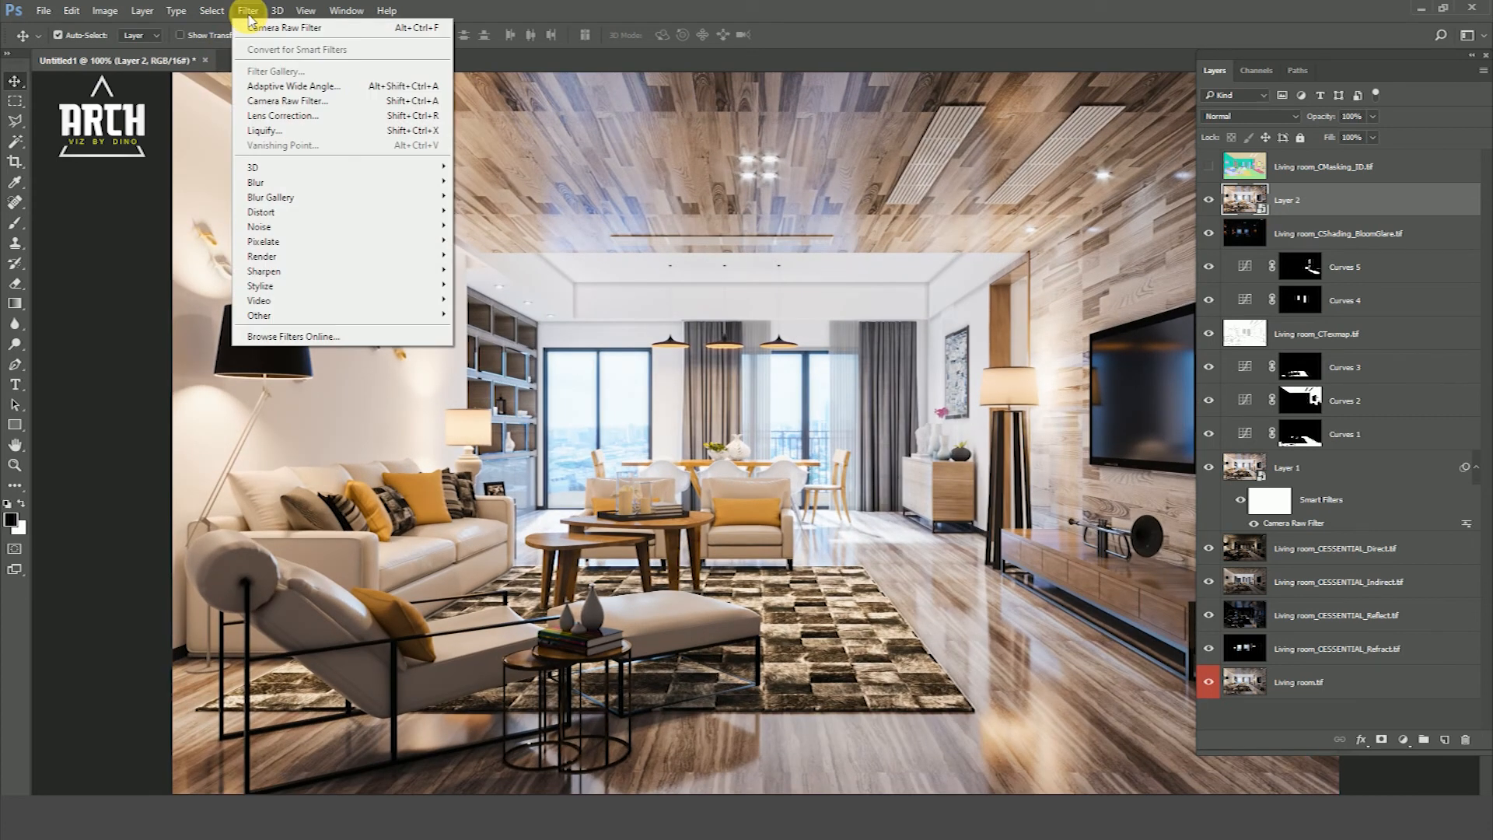
left_click(312, 107)
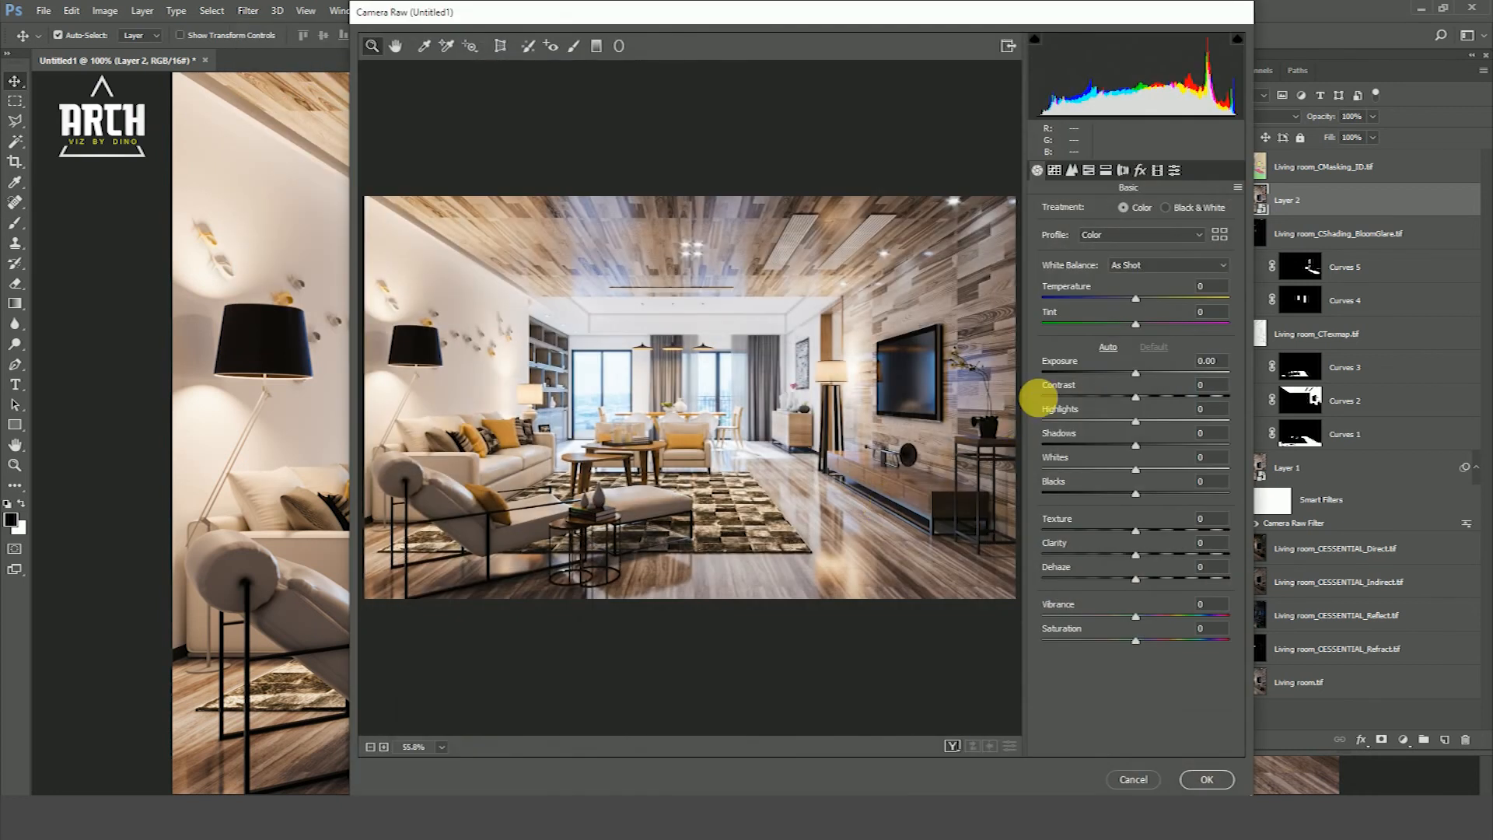
left_click(1110, 351)
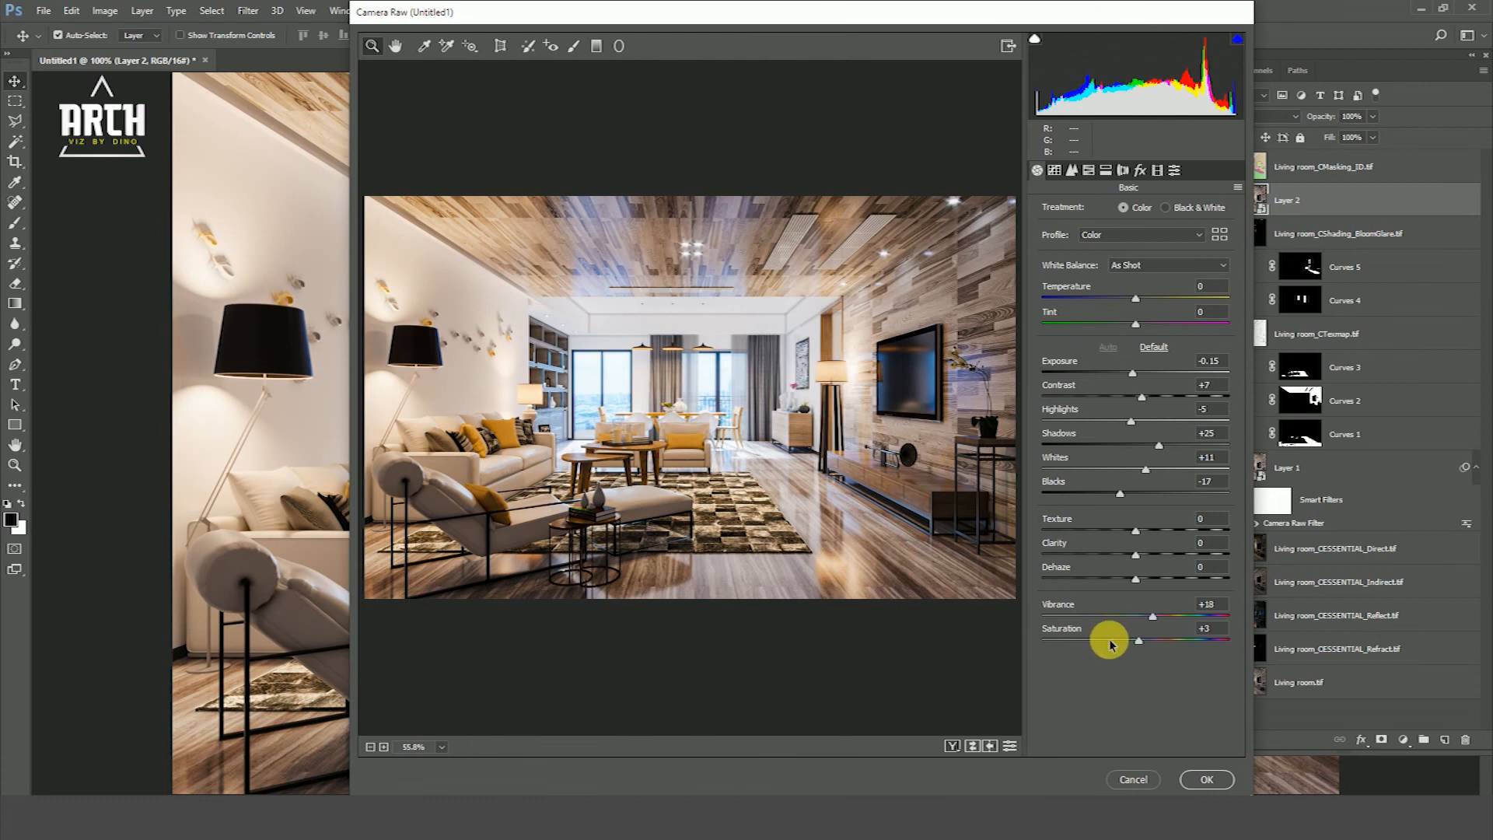
Shift the HSL hue of Oranges to -10 and Aquas to -13 in Camera Raw
left_click(1089, 171)
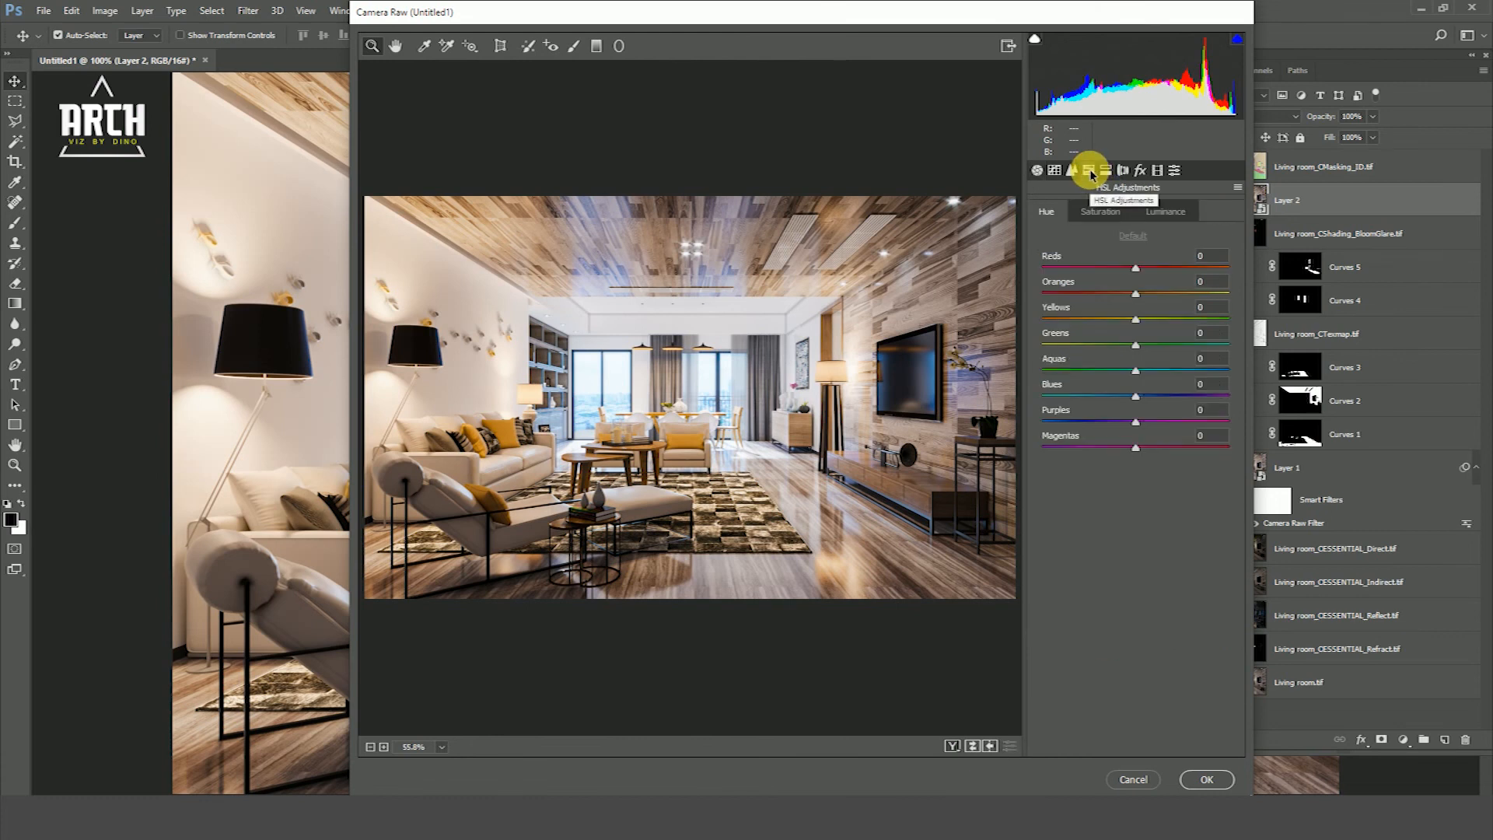
mouse_move(1136, 298)
left_mouse_down()
mouse_move(1153, 295)
mouse_move(1115, 300)
left_mouse_up()
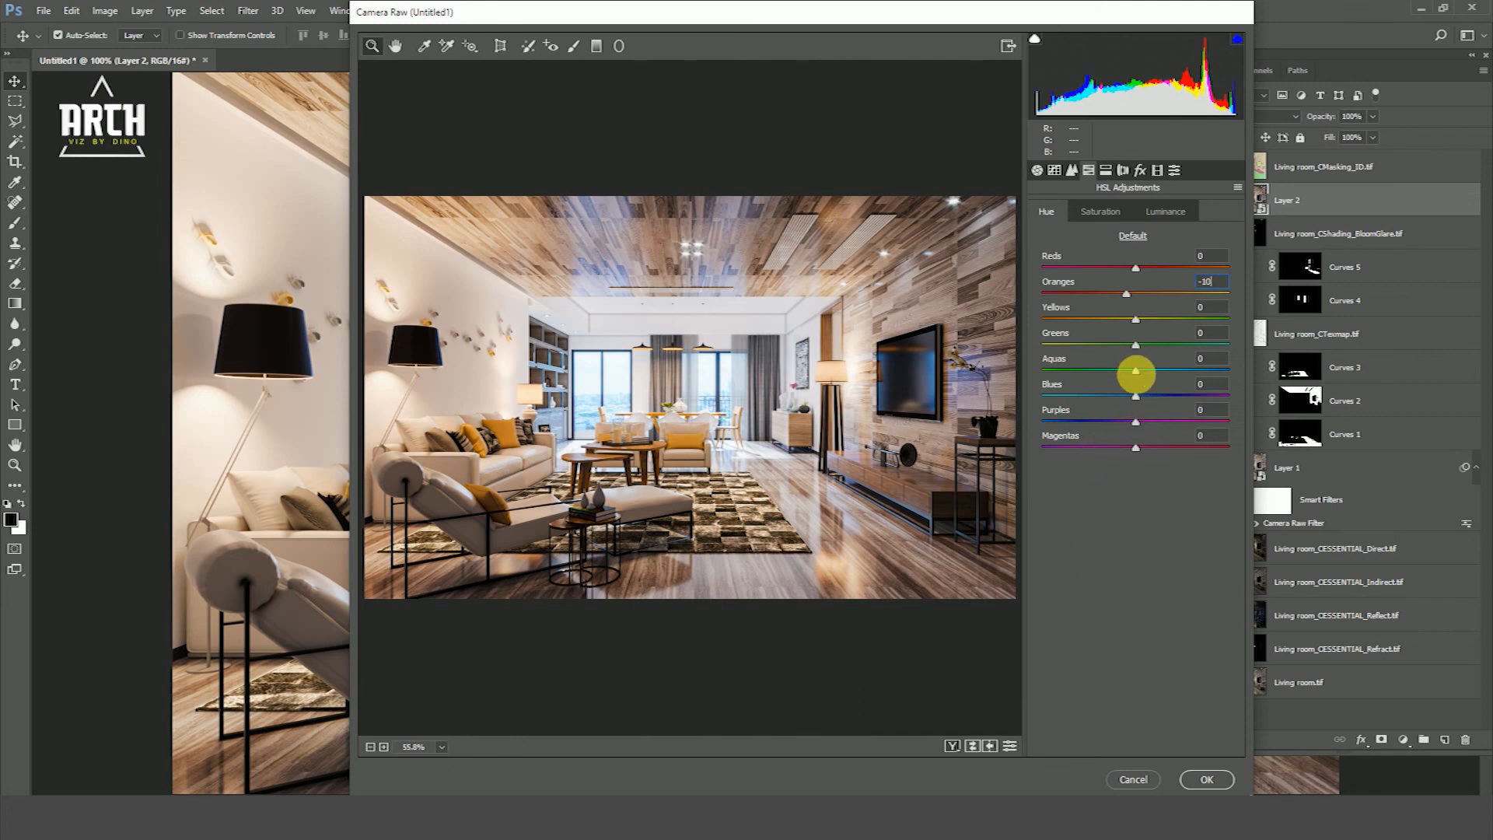
mouse_move(1137, 377)
left_mouse_down()
mouse_move(1182, 373)
mouse_move(1091, 378)
mouse_move(1127, 377)
left_mouse_up()
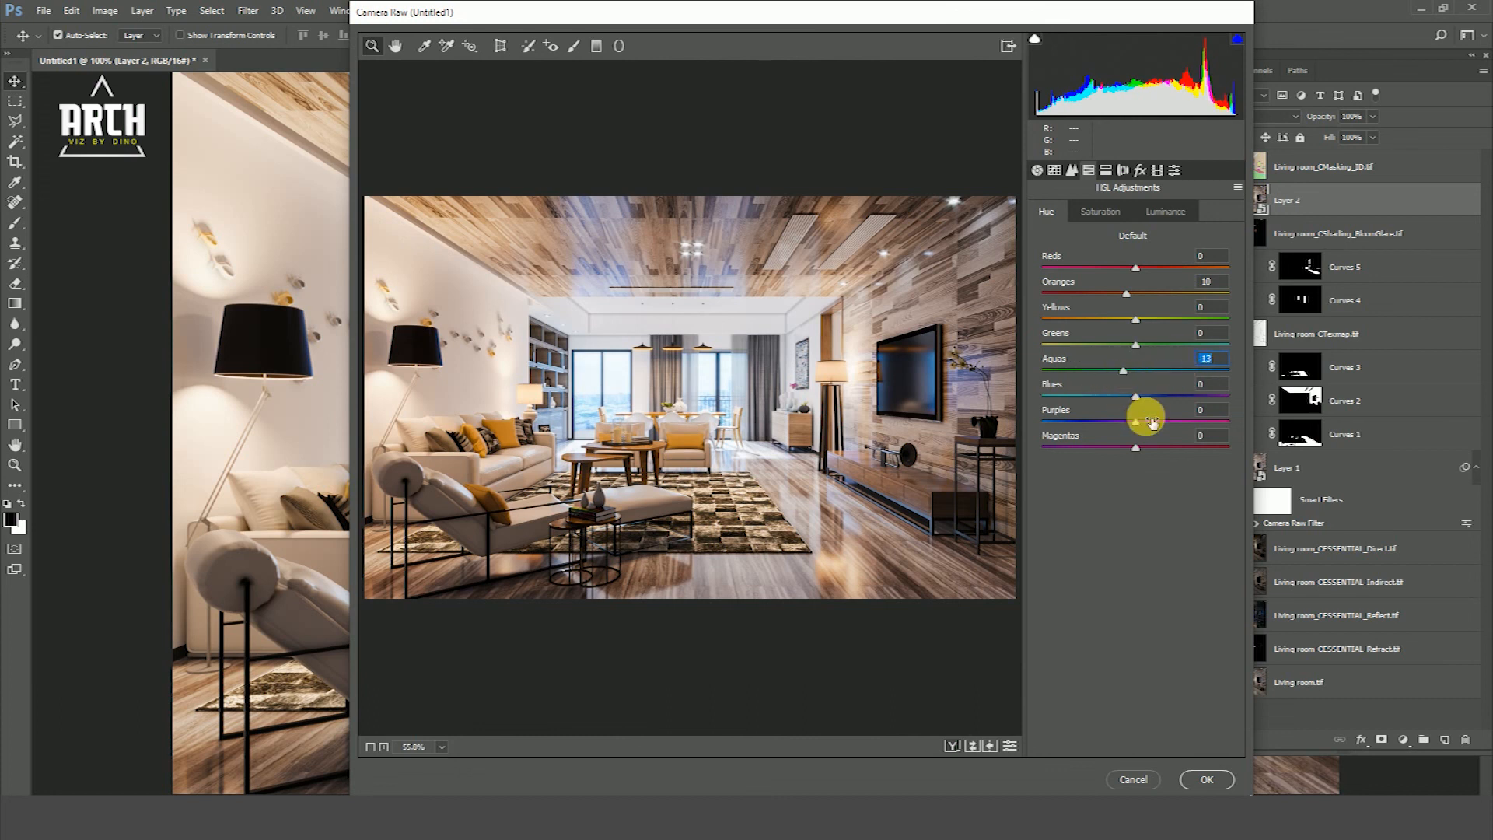
Set the parametric tone curve to Highlights +16, Lights -3, Darks +9 and Shadows +35, and apply the Camera Raw grade
left_click(1054, 168)
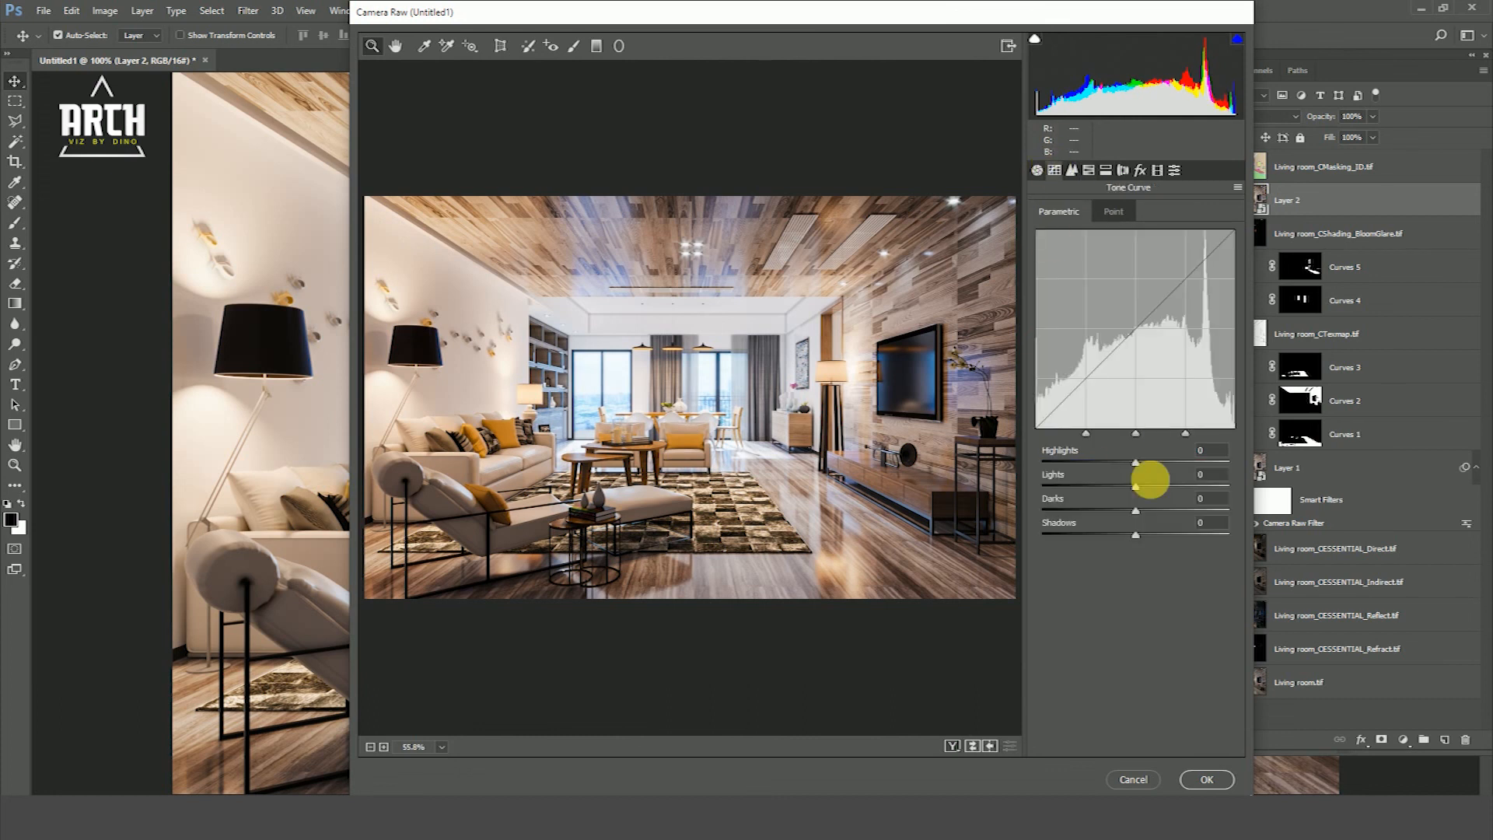
left_click_drag(1137, 464, 1168, 538)
left_click(1136, 487)
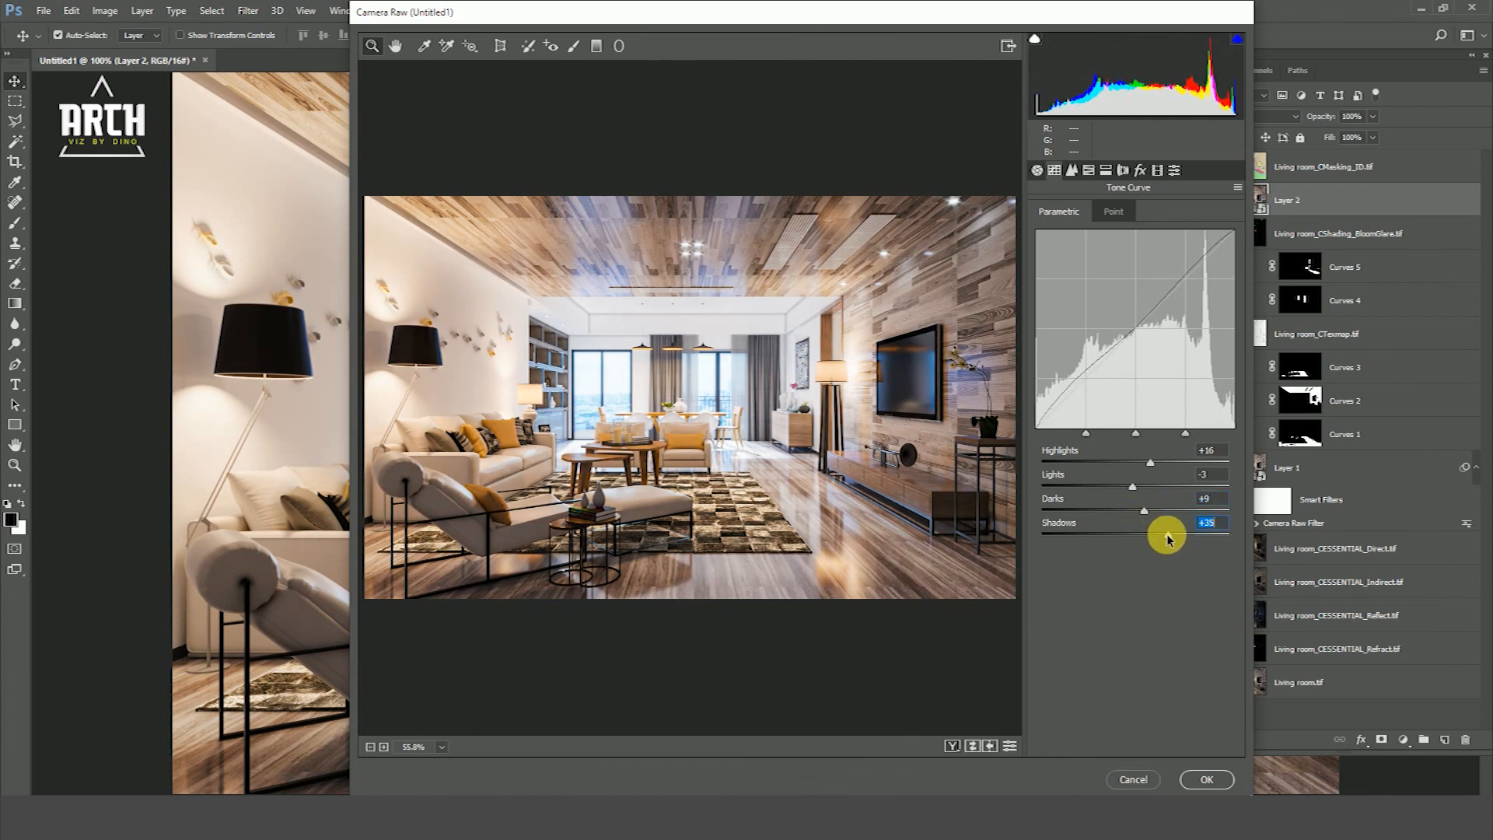
left_click(1207, 779)
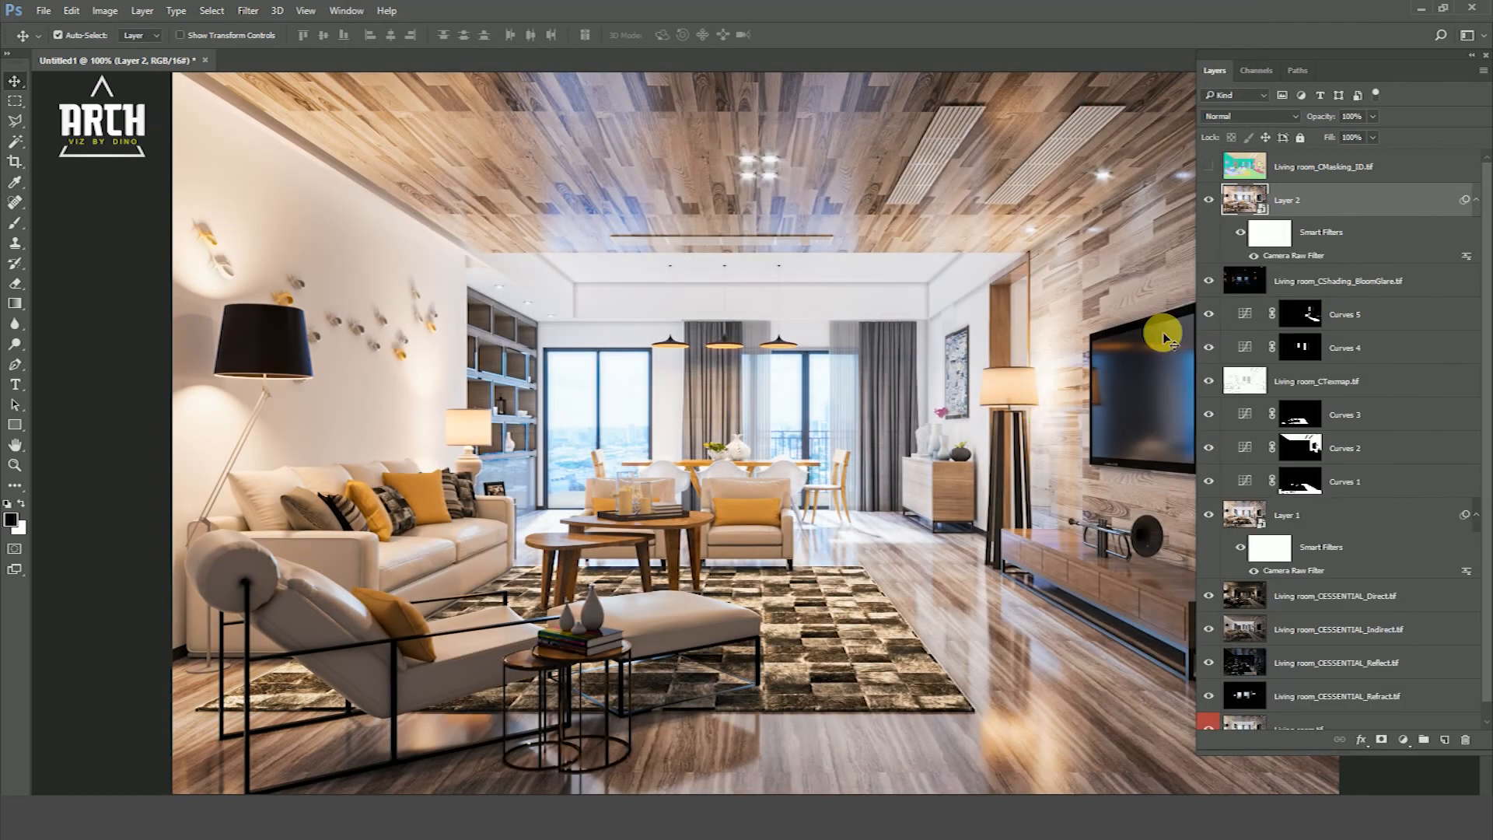
Compare the image with and without the Camera Raw-graded Layer 2 by switching its visibility off and on repeatedly
left_click(1209, 200)
left_click(1209, 200)
left_click(1209, 201)
left_click(1209, 200)
left_click(1209, 201)
left_click(1211, 201)
left_click(1211, 202)
left_click(1211, 201)
left_click(1211, 201)
left_click(1212, 202)
left_click(1211, 201)
left_click(1212, 201)
left_click(1212, 202)
left_click(1212, 201)
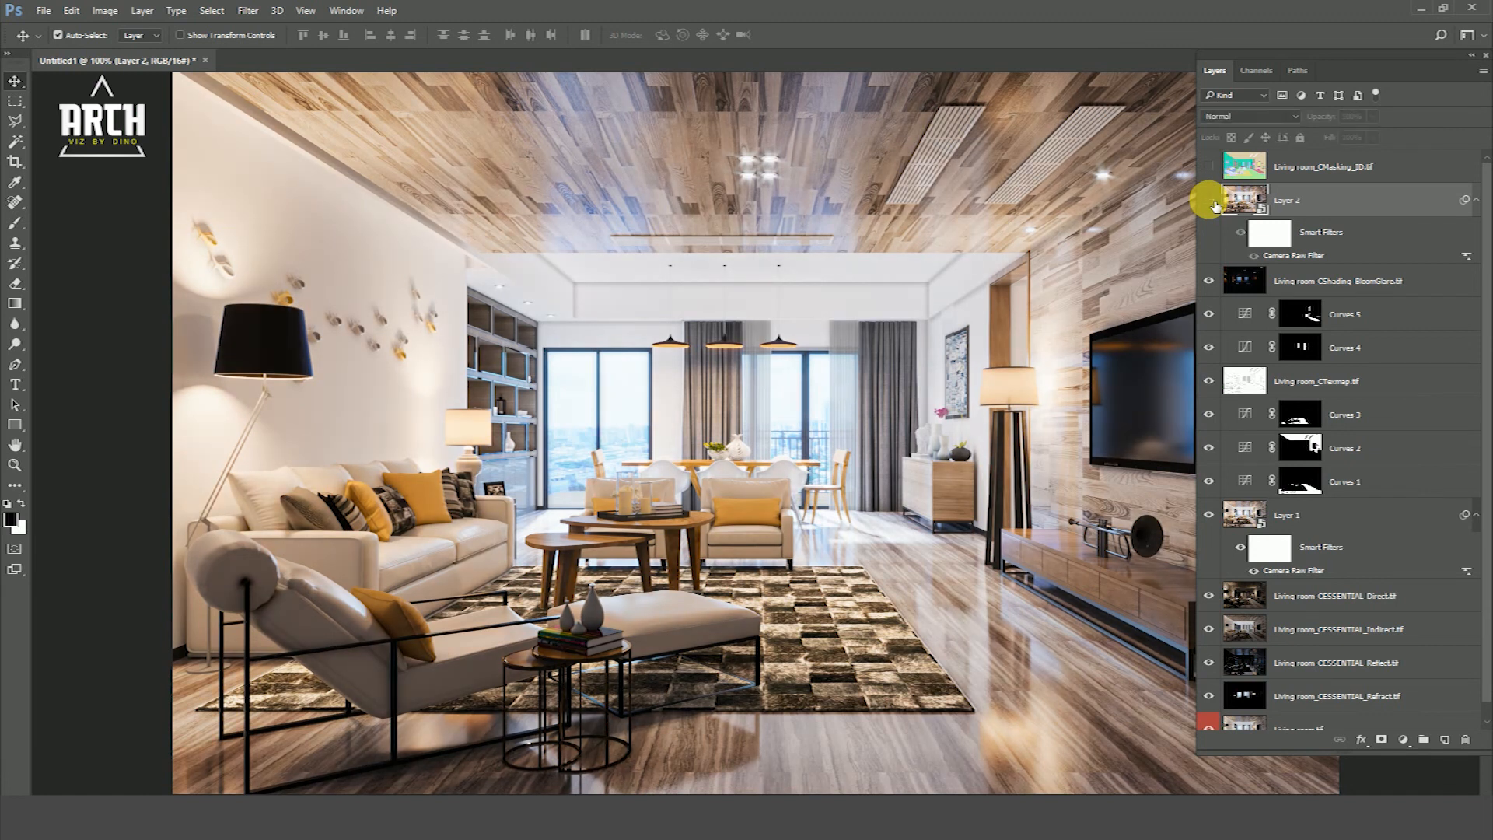
left_click(1212, 201)
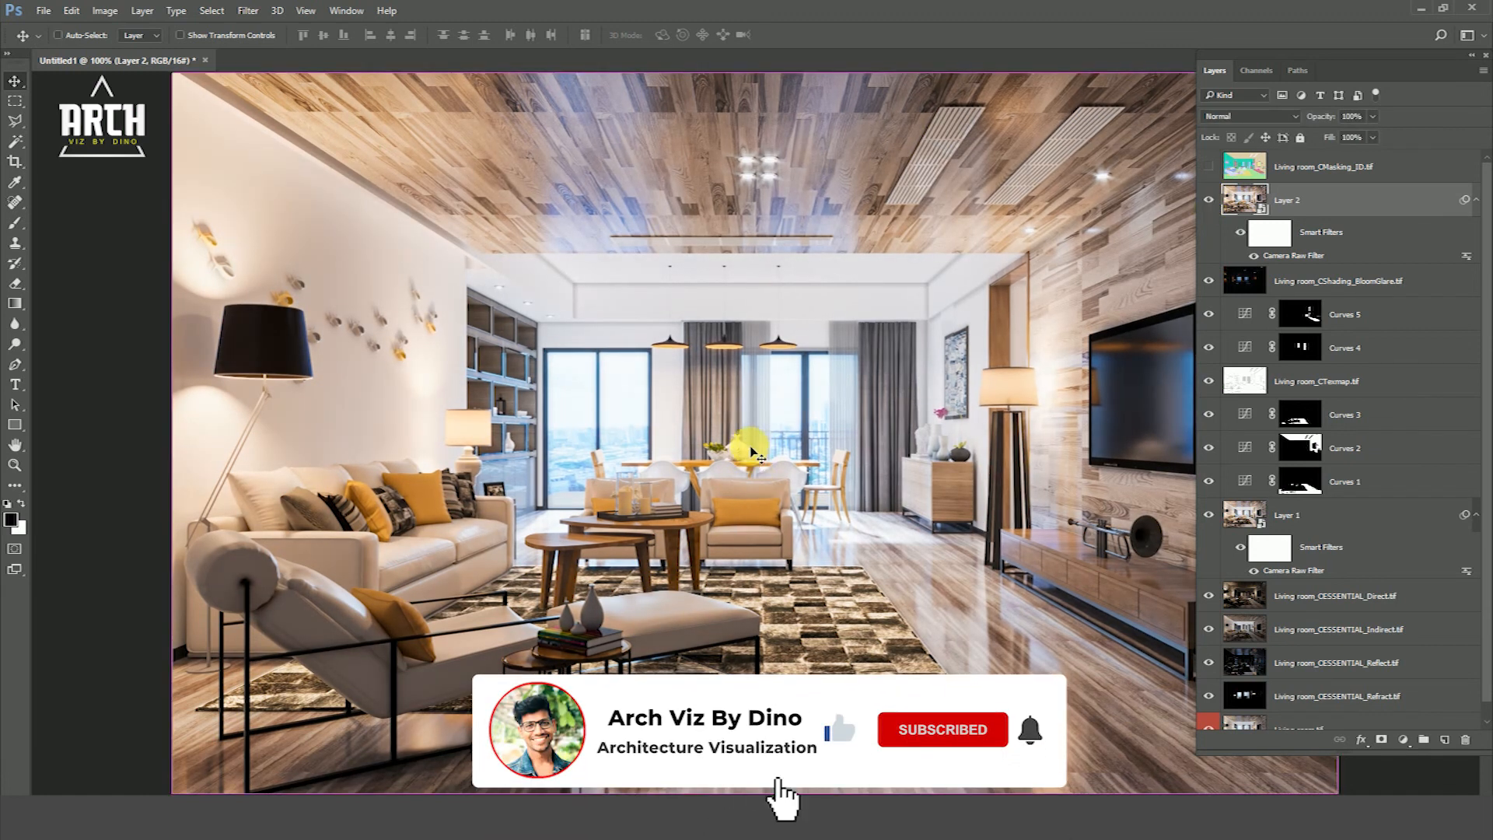
Compare the final graded composite with the original Living room.tif layer shown on its own, viewing the whole image
key("ctrl+minus")
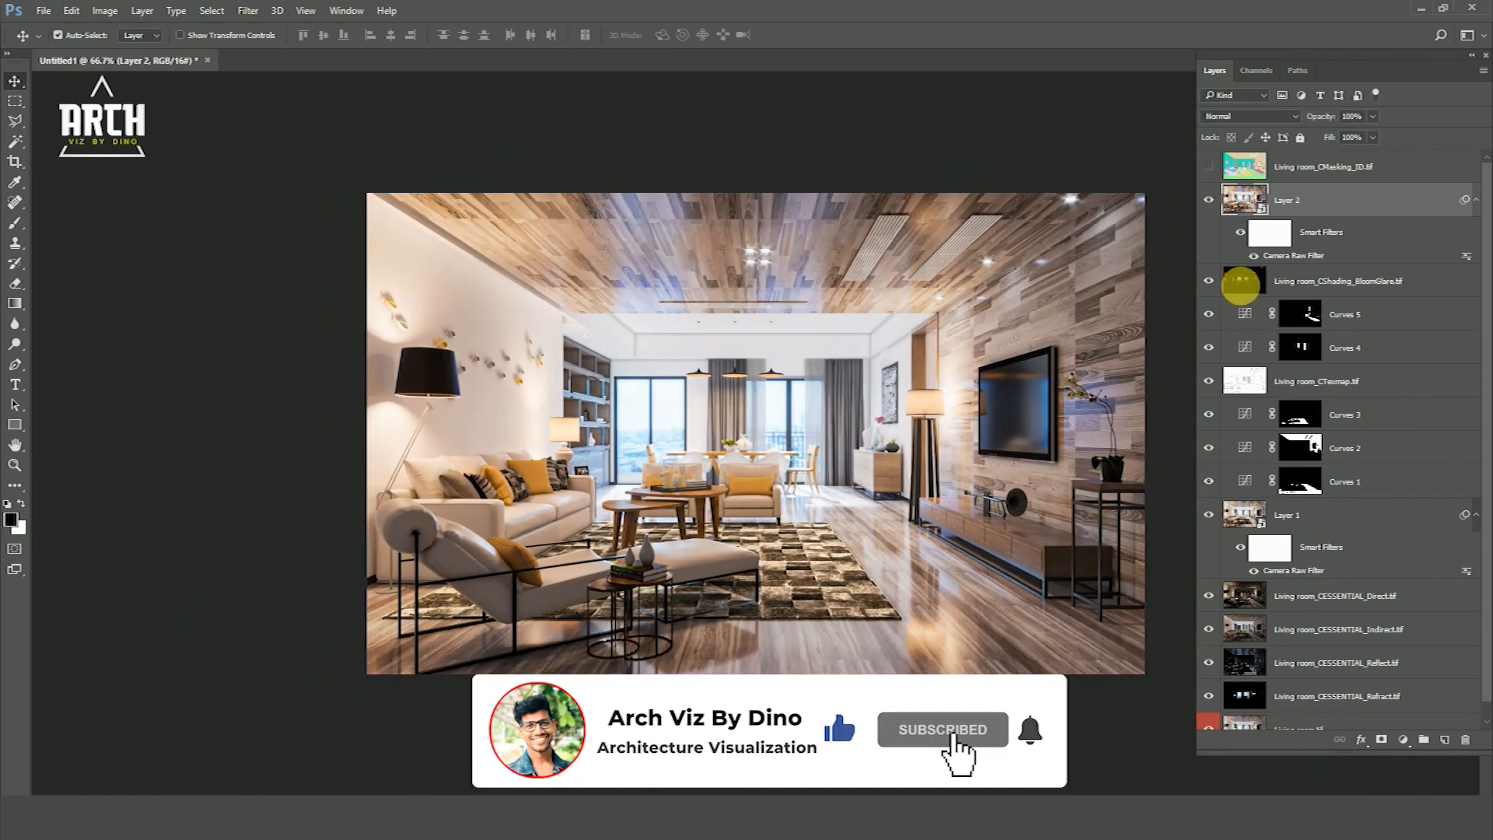
scroll(1244, 709, "down", 1)
left_click(1208, 713)
left_click(1208, 713)
left_click(1209, 713)
left_click(1210, 714)
left_click(1215, 716)
left_click(1214, 716)
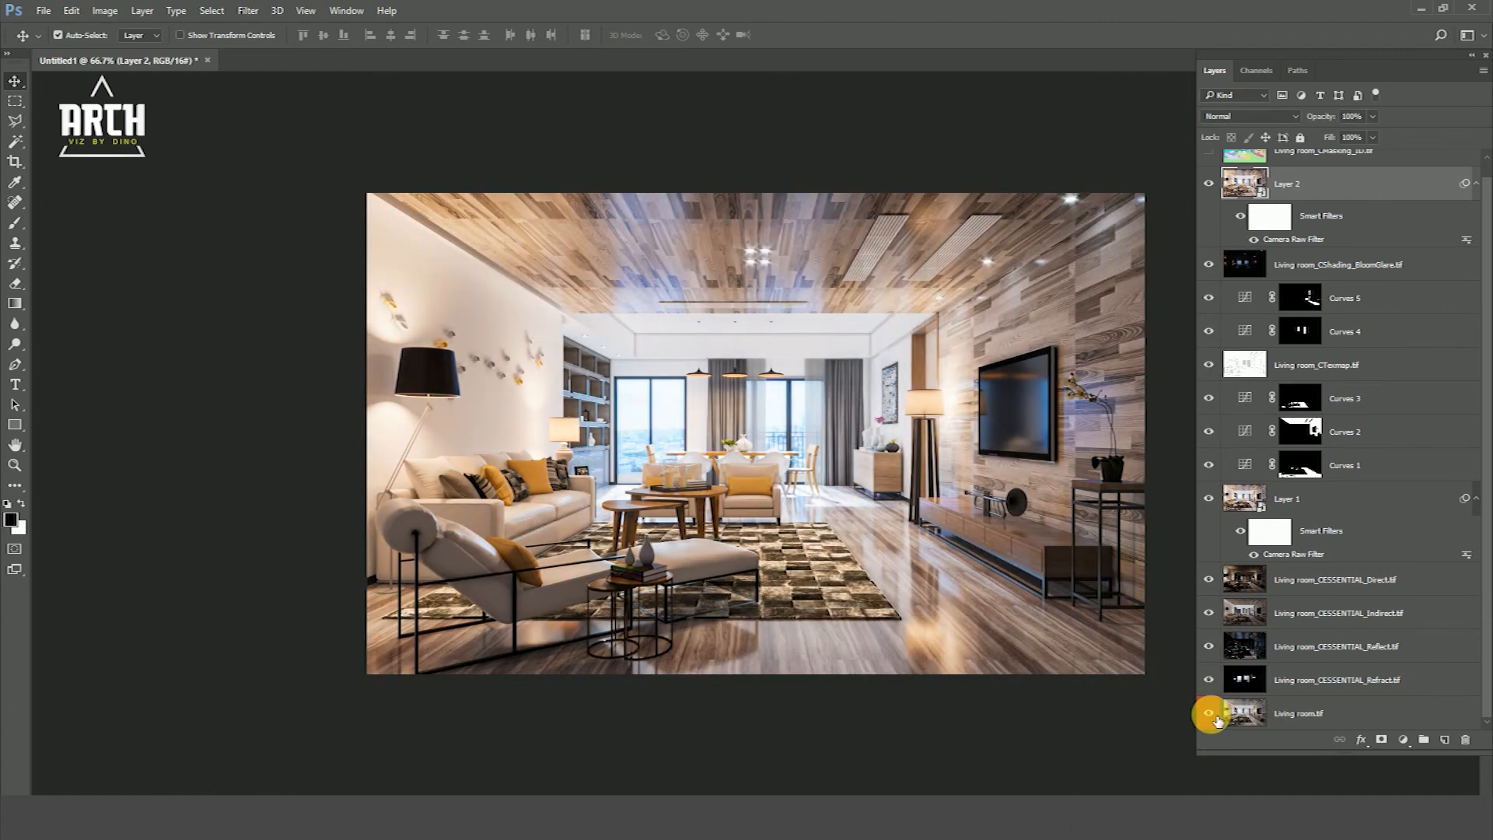
scroll(1267, 335, "up", 1)
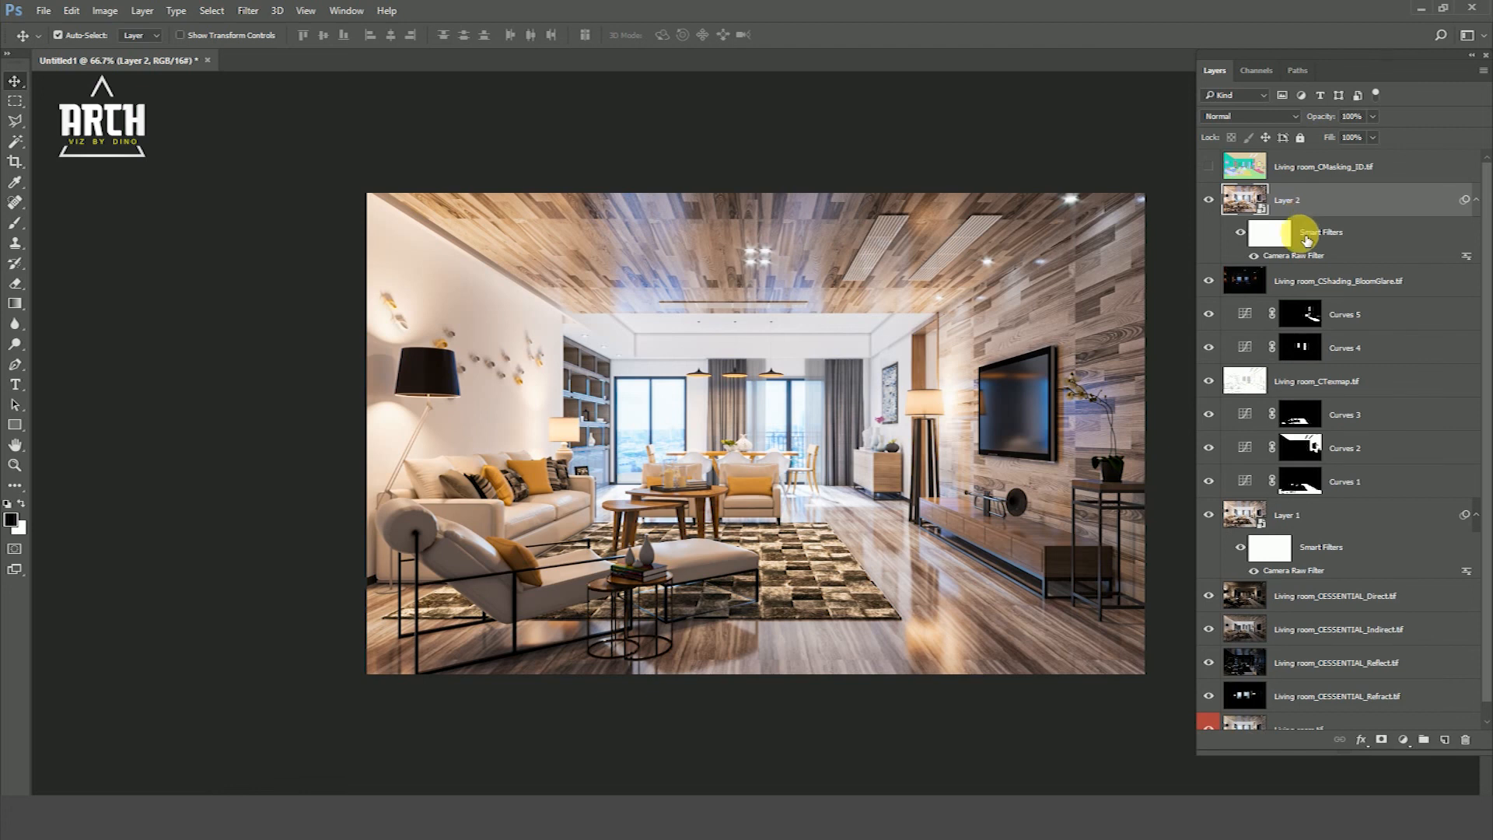
scroll(1337, 738, "down", 1)
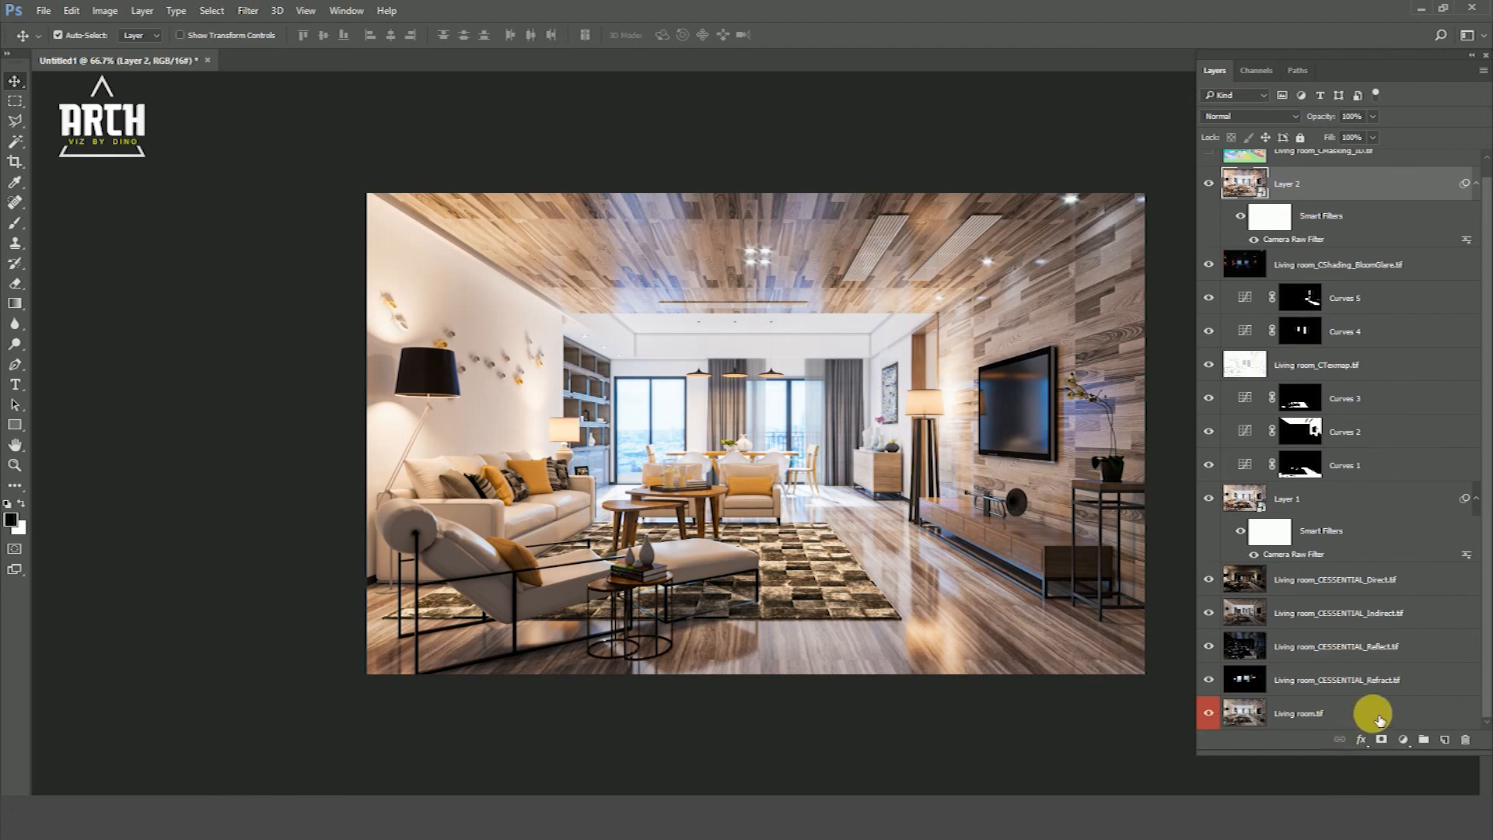
key("ctrl+1")
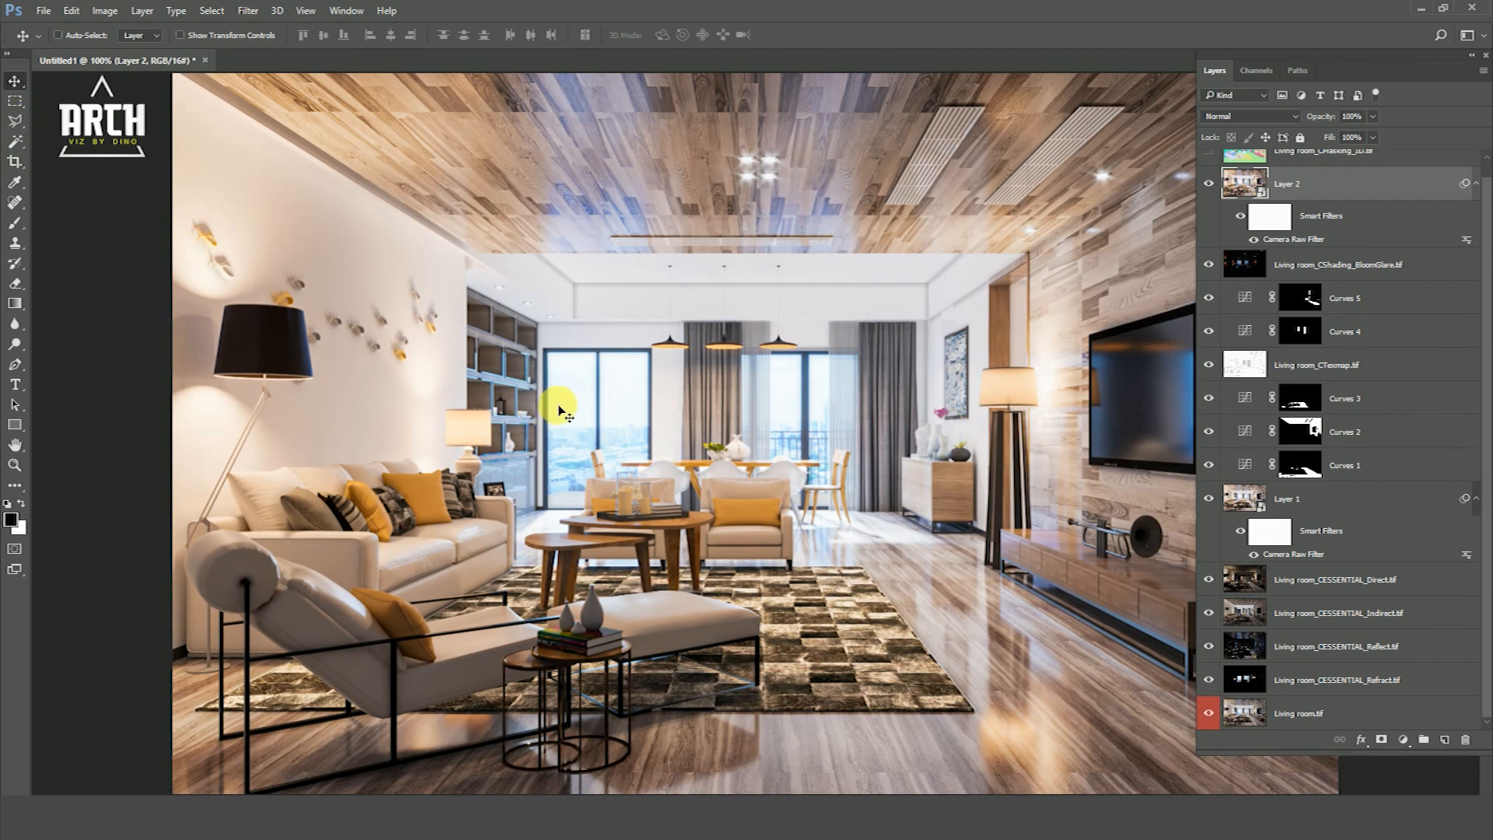